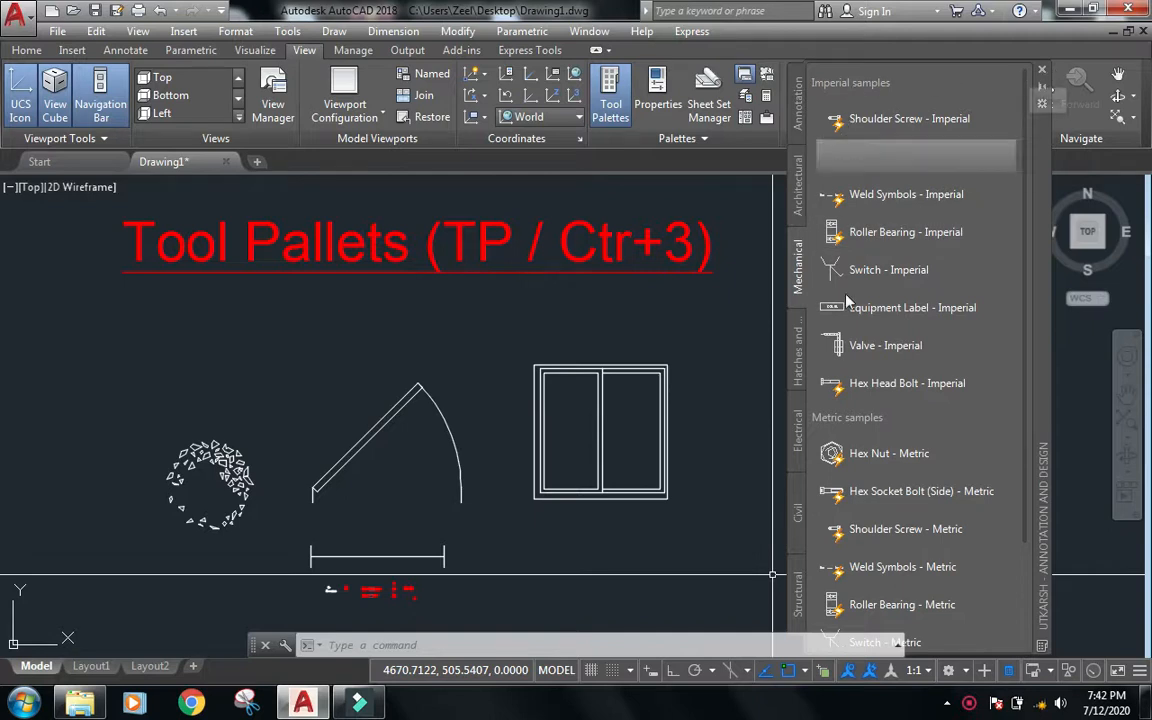
Close the tool palettes window and reopen it with the TP command.
left_click(900, 604)
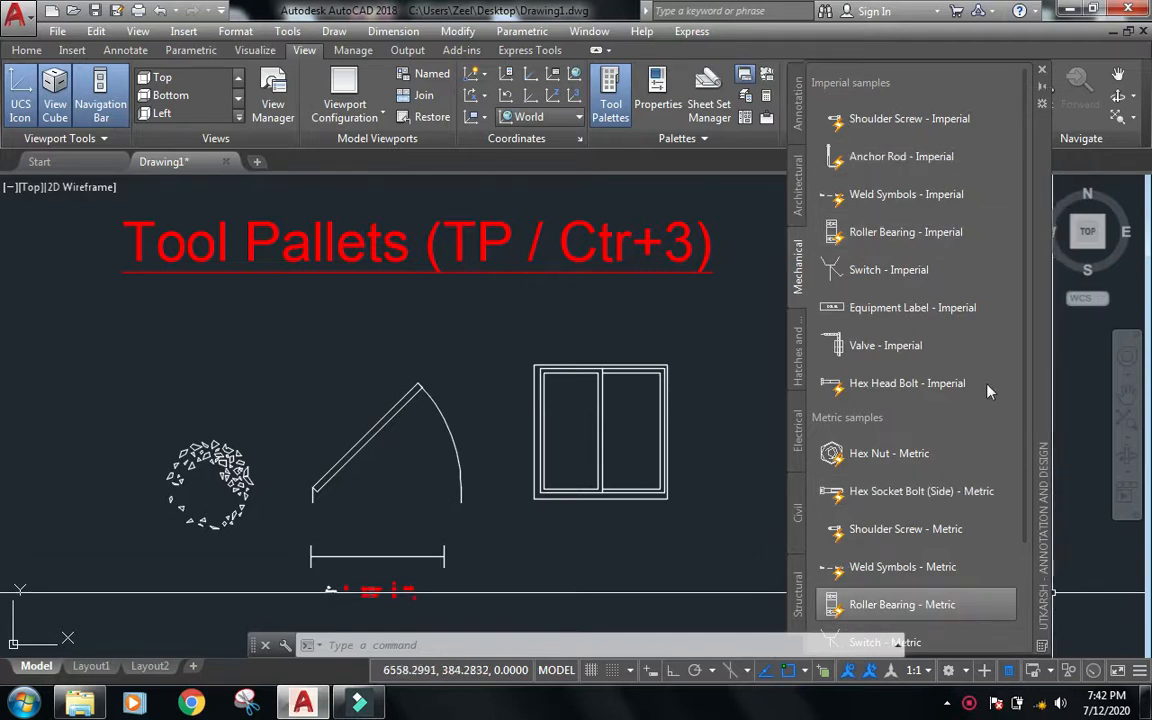
left_click(1042, 70)
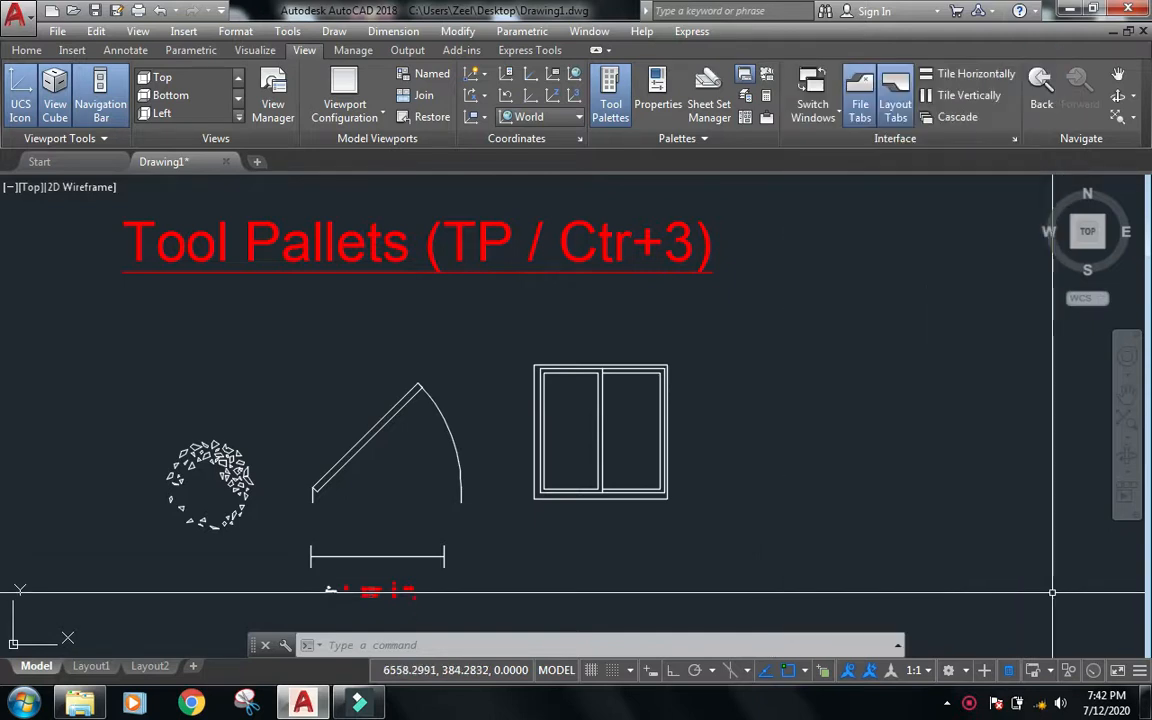
left_click(376, 646)
type("tp")
key("Return")
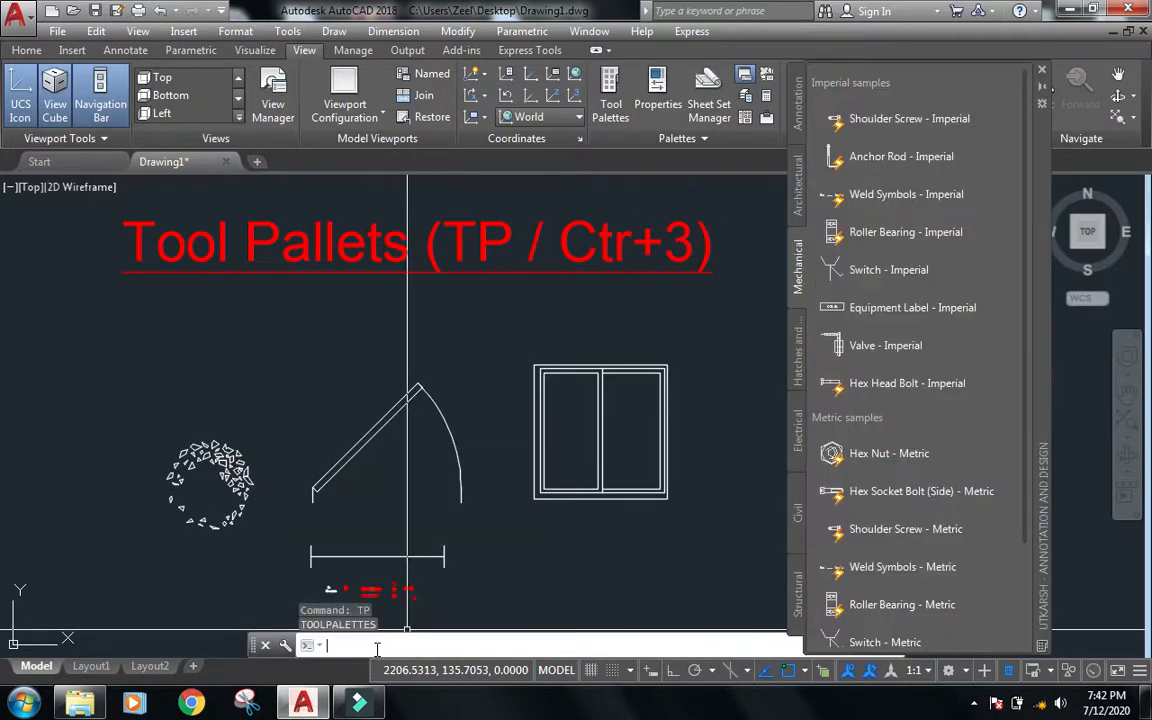
Close the tool palettes window, and toggle it on and off once more.
left_click(1040, 70)
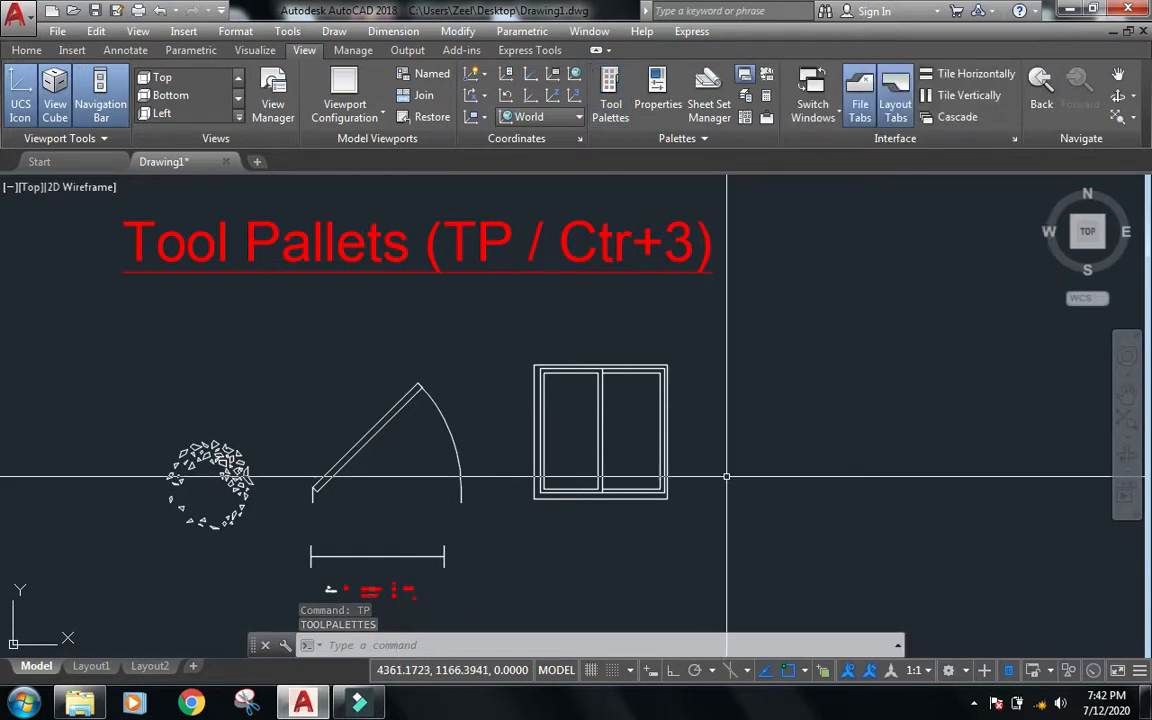
key("ctrl+3")
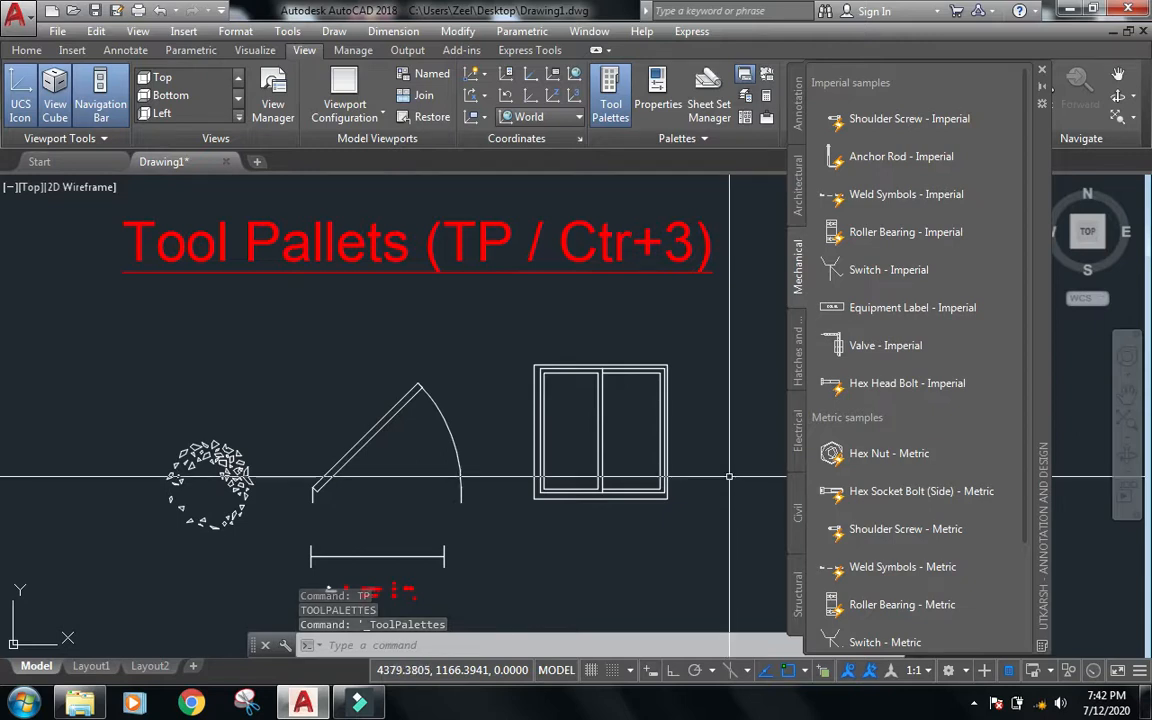
key("ctrl+3")
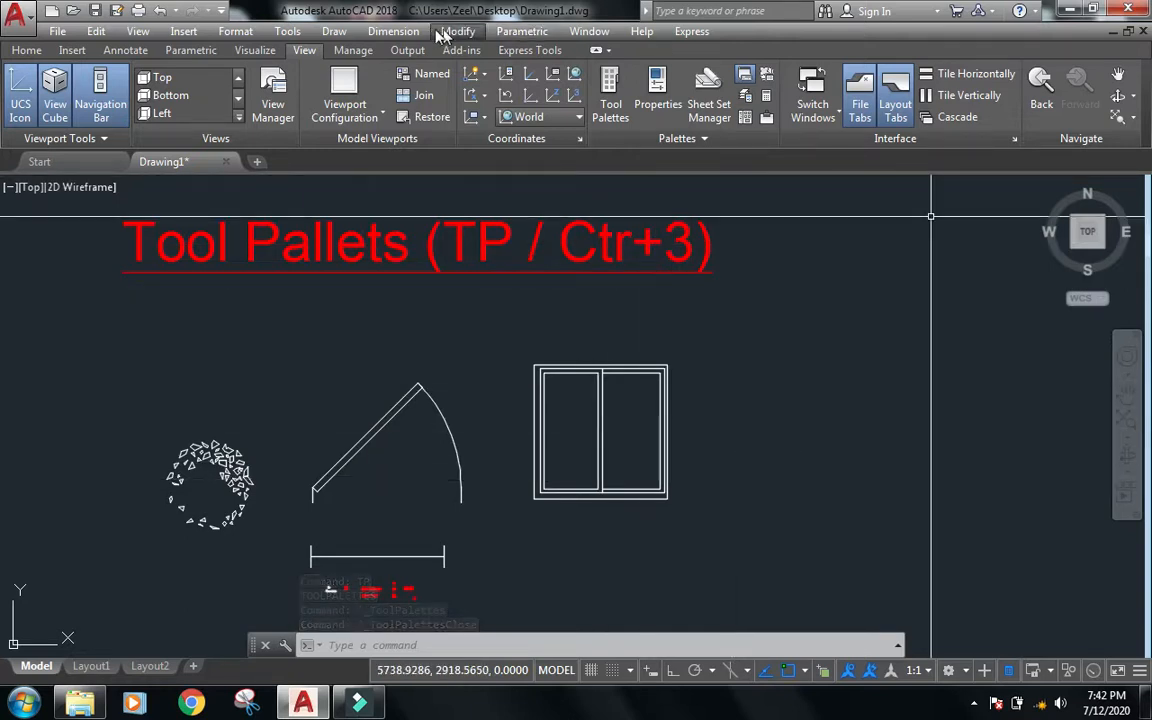
Toggle the tool palettes window on and off several times, leaving it open.
left_click(289, 32)
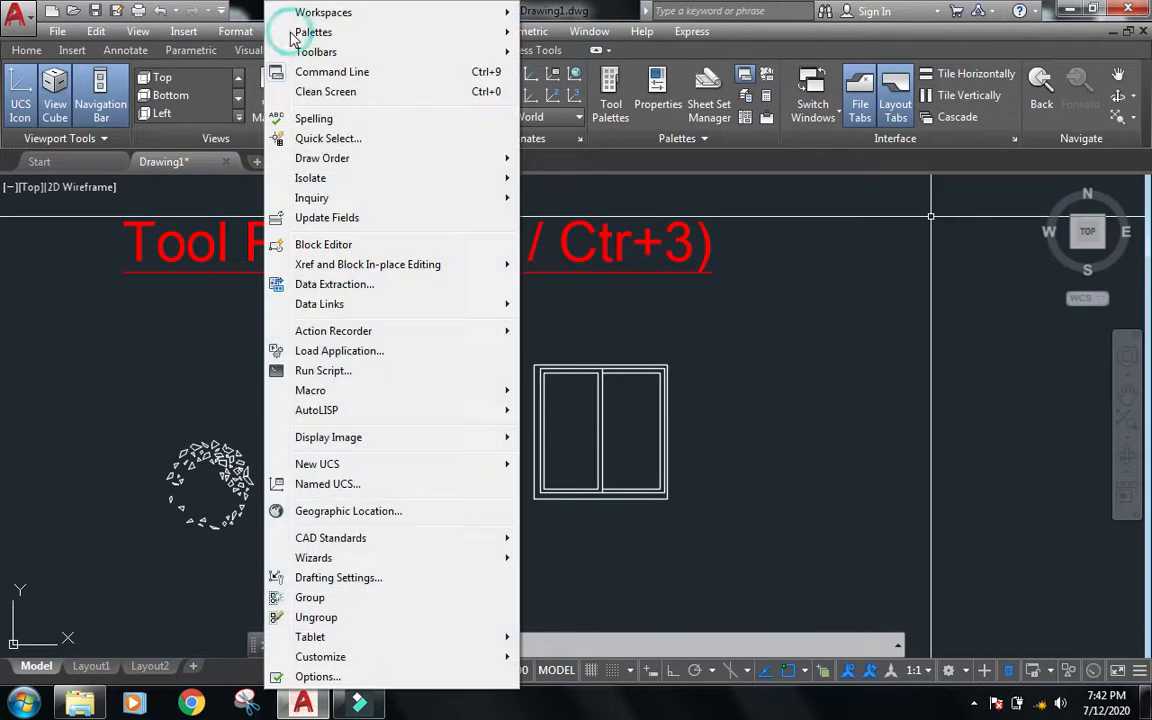
mouse_move(373, 31)
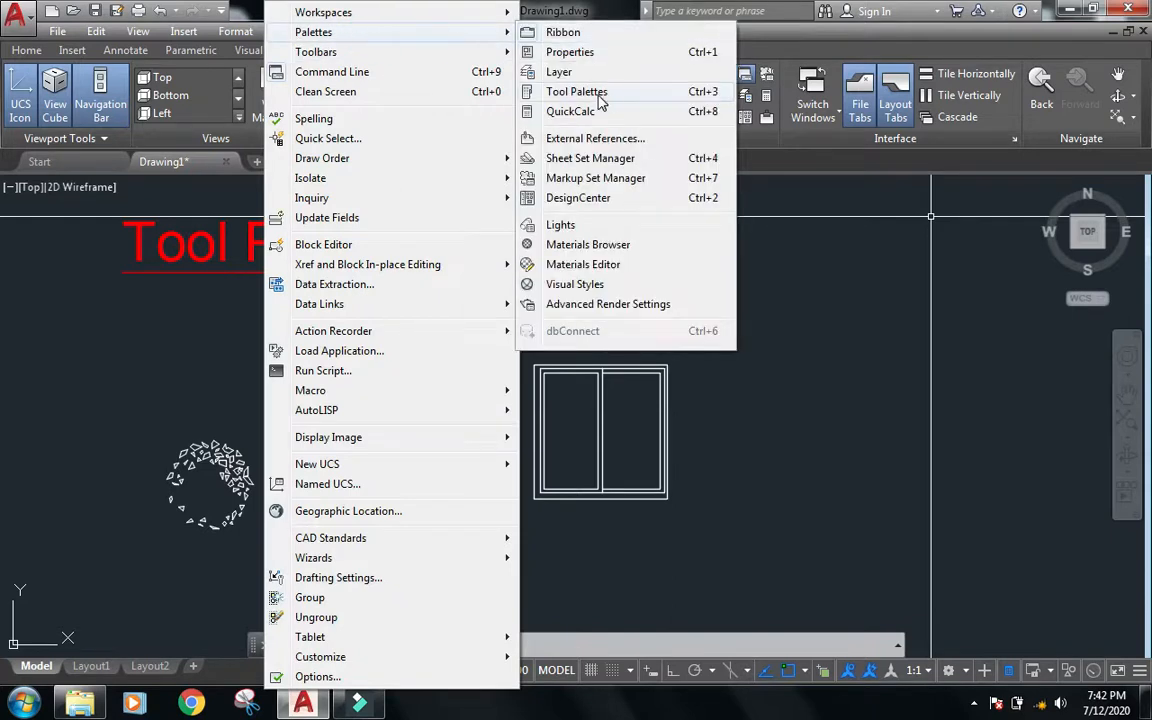
left_click(598, 91)
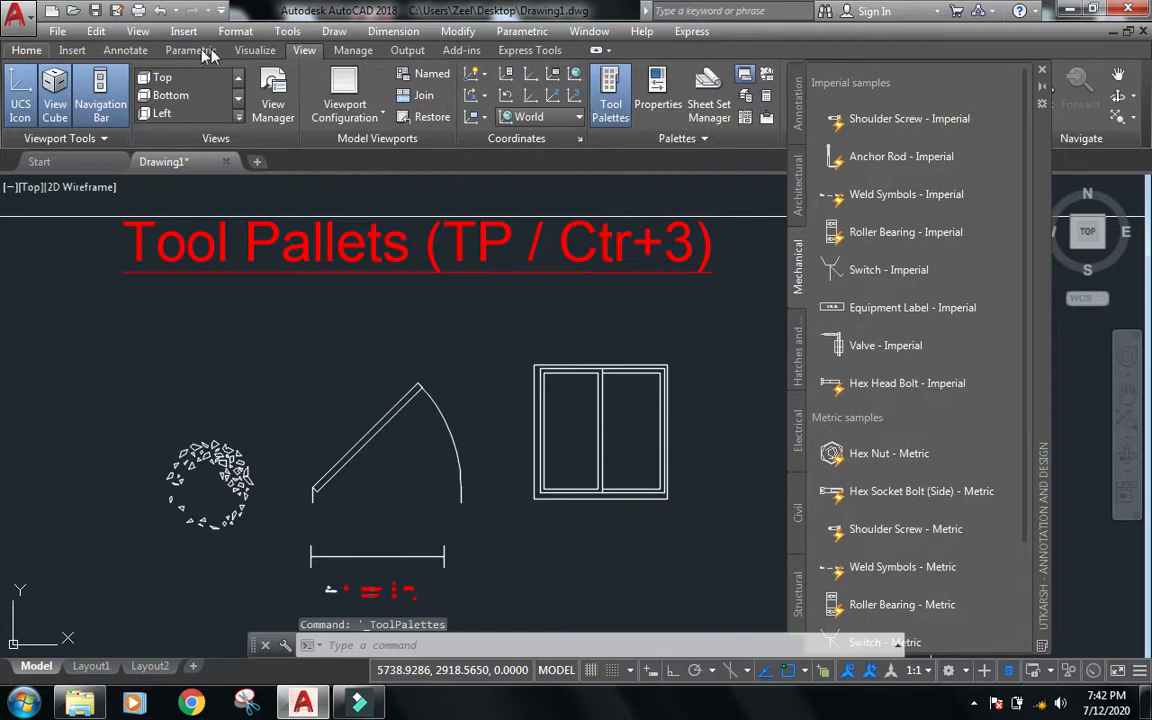
left_click(614, 116)
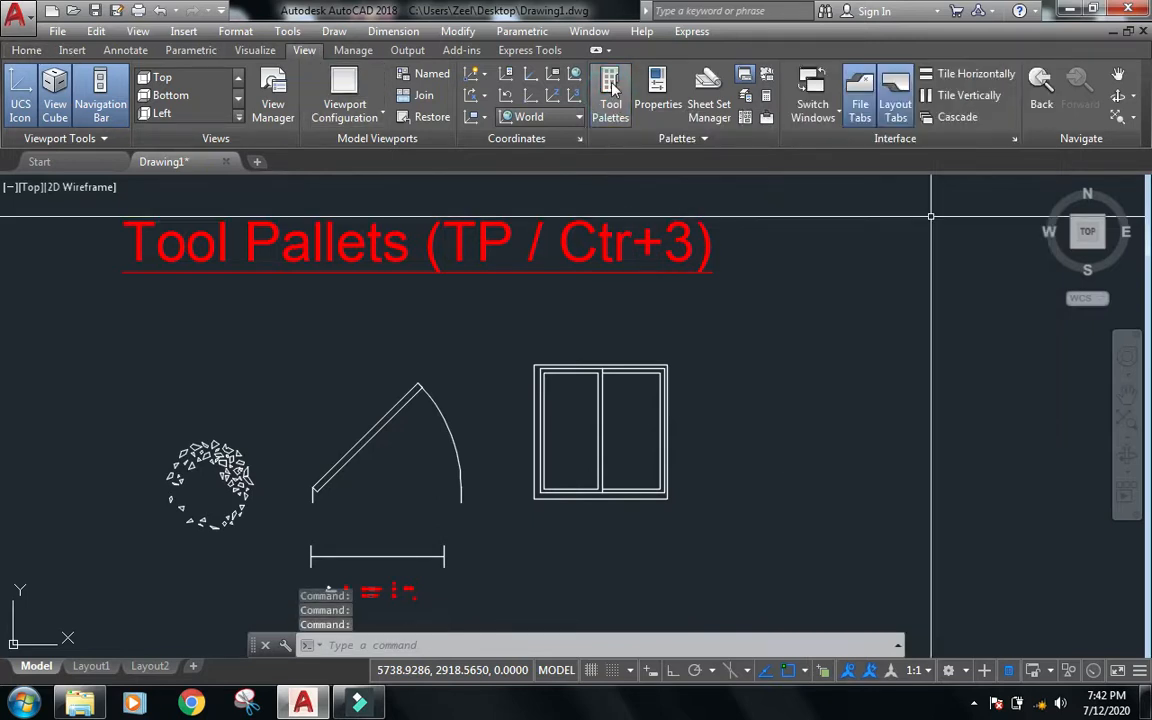
left_click(614, 88)
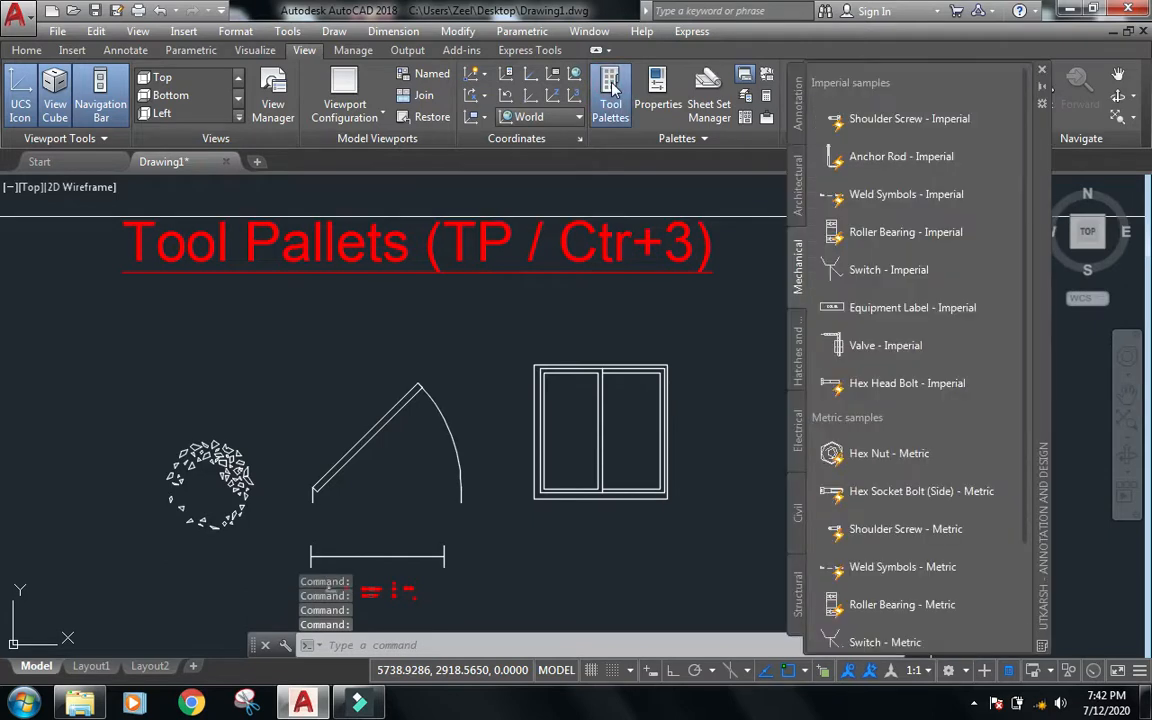
left_click(614, 88)
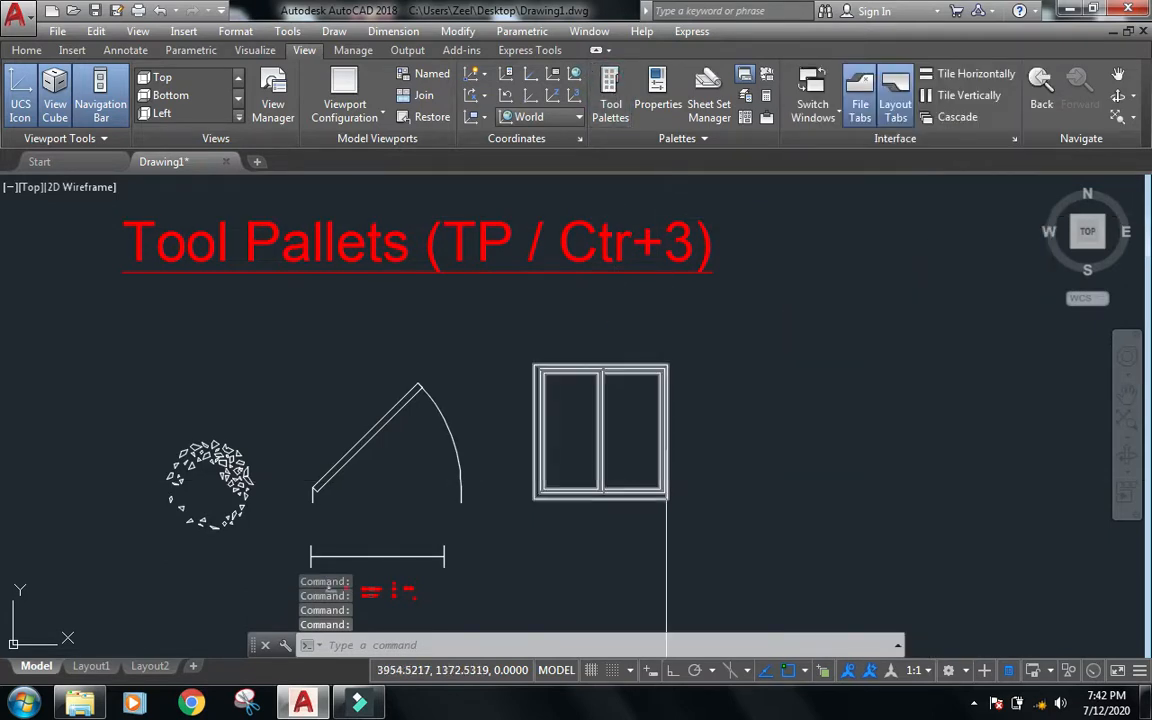
left_click(610, 90)
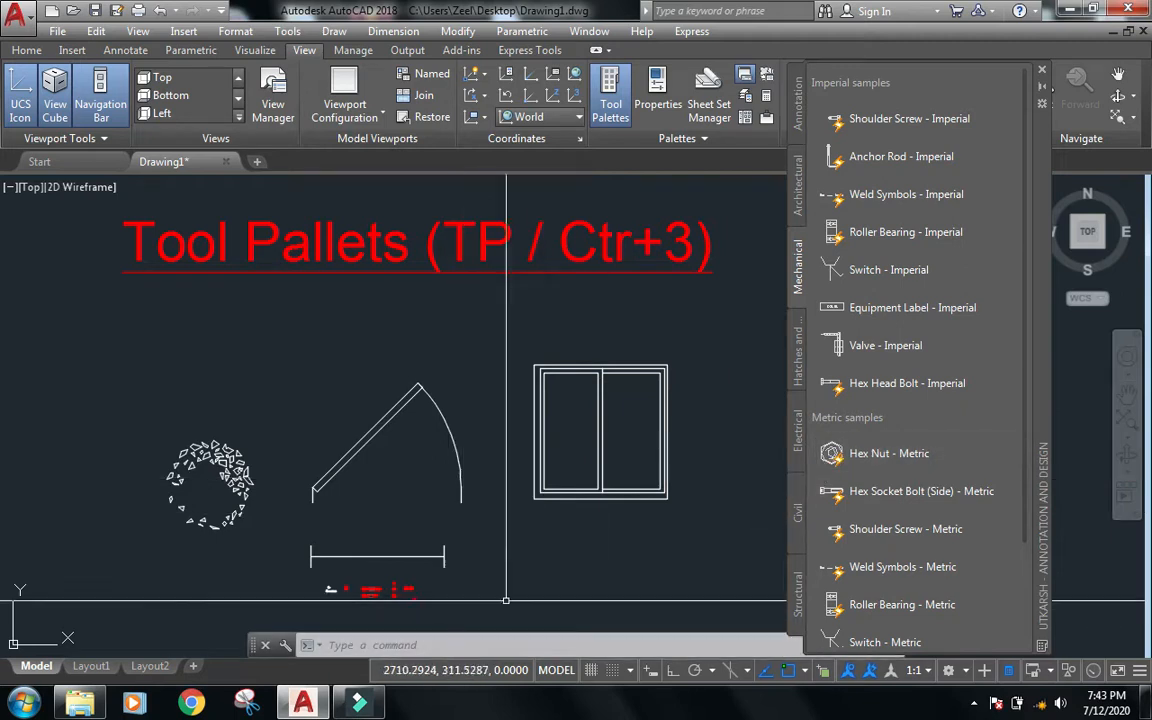
Insert the Hex Nut - Metric block and the Architectural palette's Aluminum Window (Elevation) - Metric block beside the existing window.
mouse_move(806, 478)
left_mouse_down()
mouse_move(704, 548)
mouse_move(620, 498)
mouse_move(548, 514)
mouse_move(597, 509)
left_mouse_up()
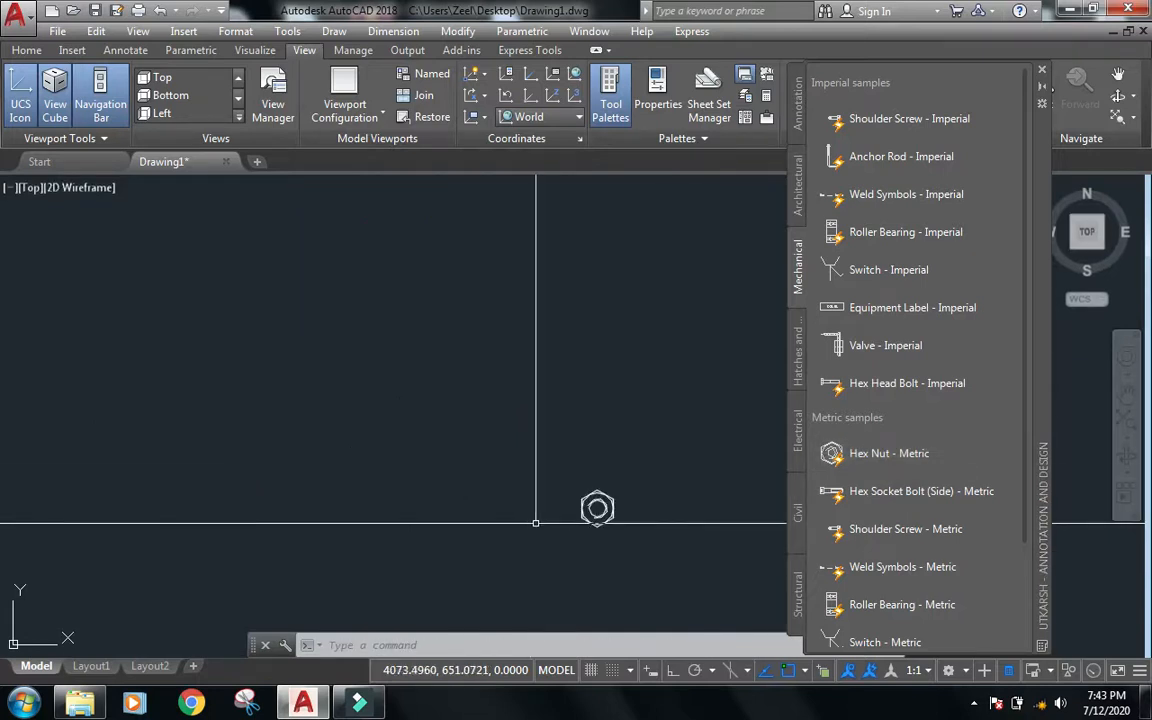
left_click(797, 165)
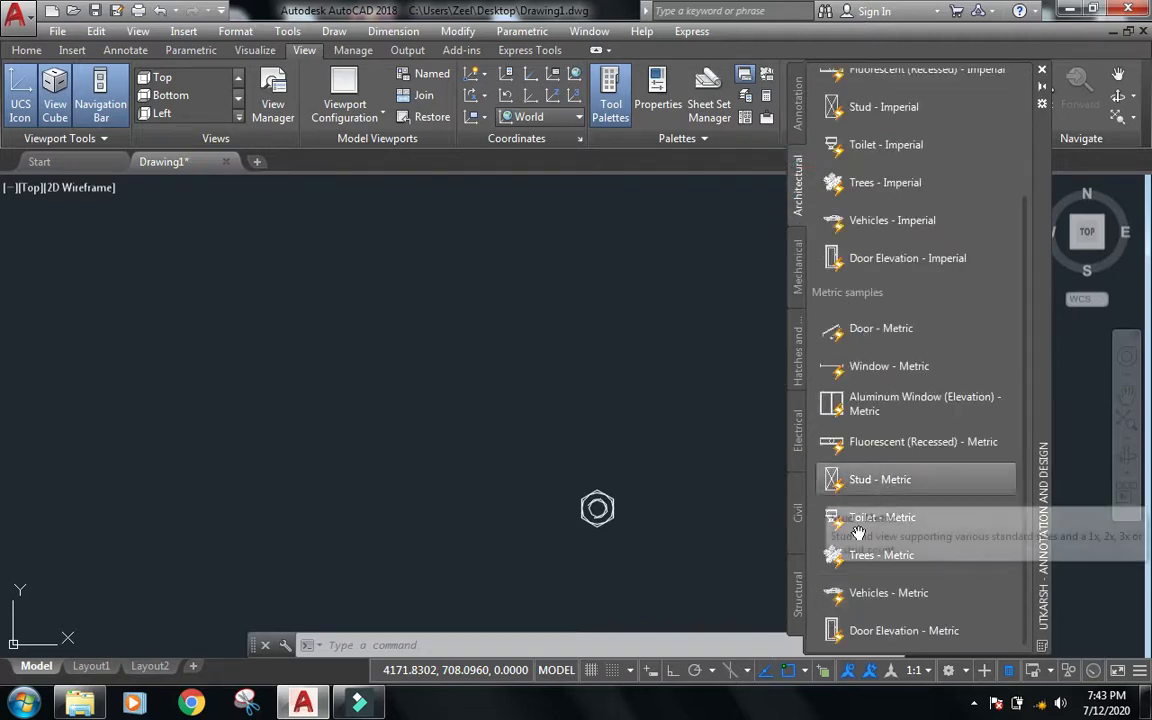
left_click(875, 400)
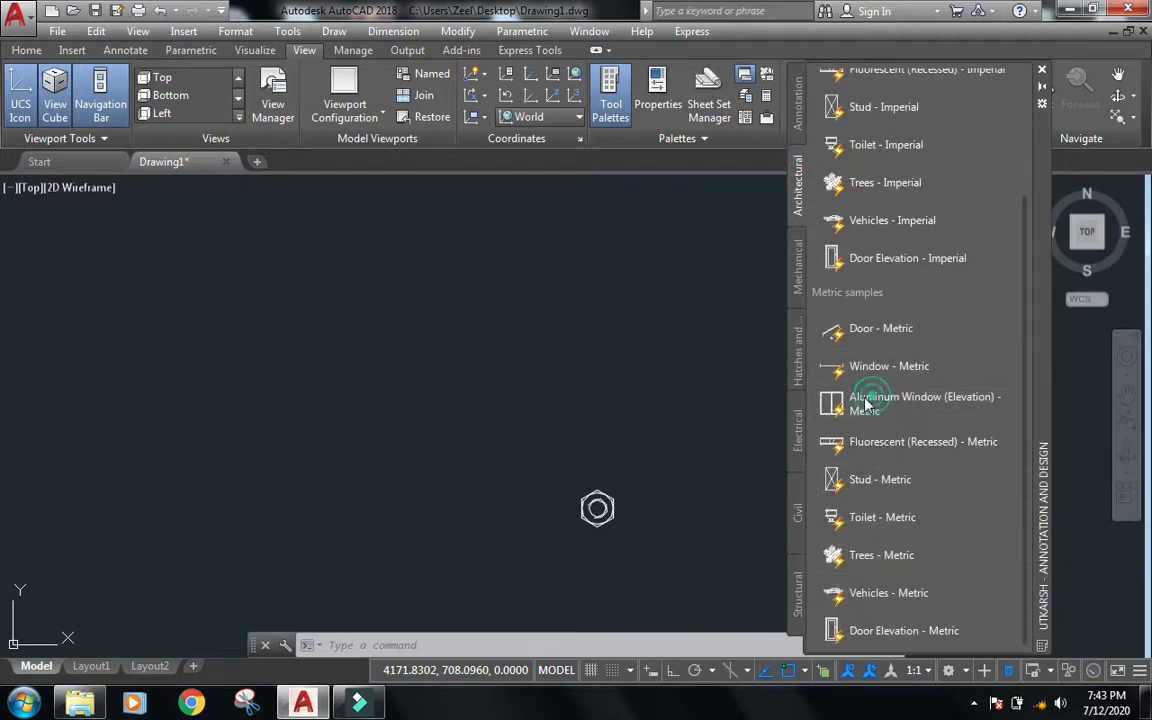
left_click(428, 422)
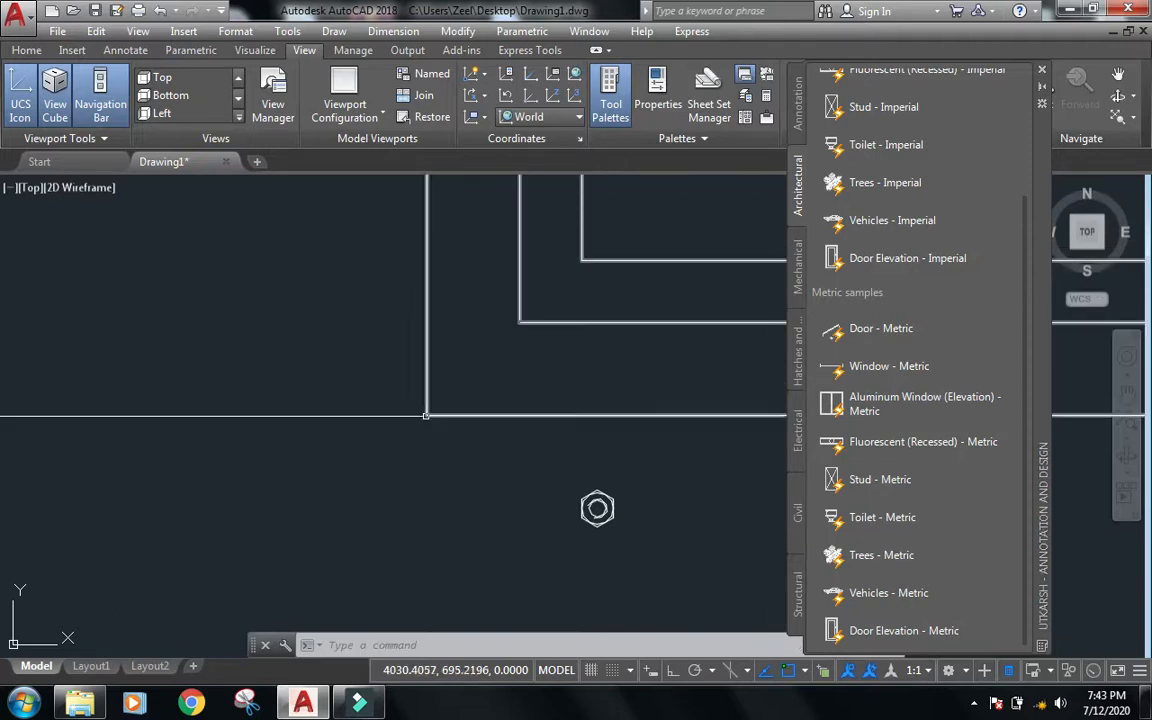
Delete the newly inserted hex nut and aluminum window blocks from the drawing.
scroll(378, 497, "down", 3)
left_click(494, 545)
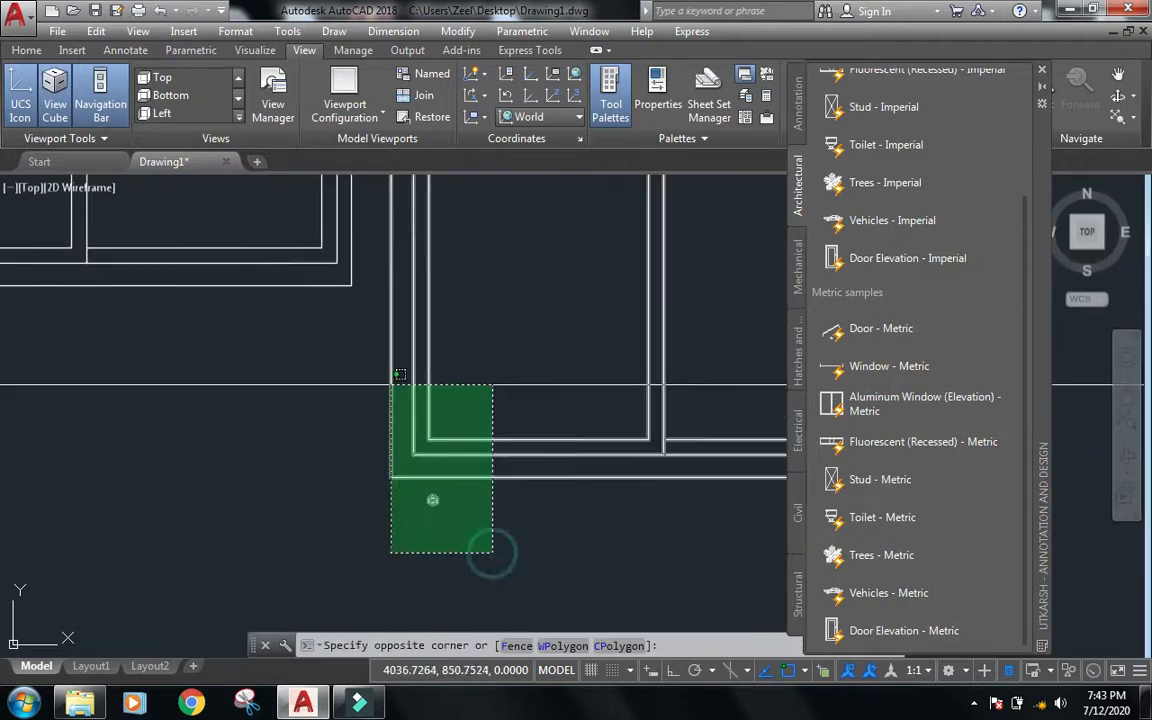
left_click(390, 384)
key("Delete")
scroll(692, 471, "down", 4)
scroll(692, 471, "up", 4)
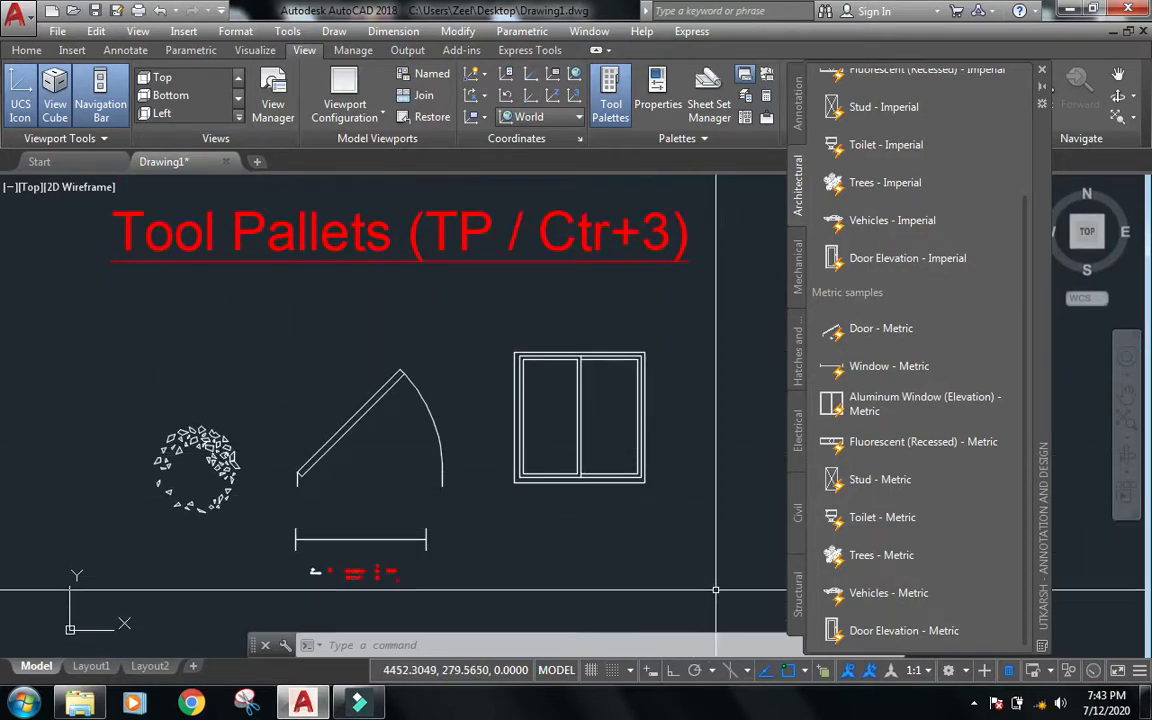
Show the contents of the Electrical palette and of the Hatches and Fills palette.
left_click(799, 430)
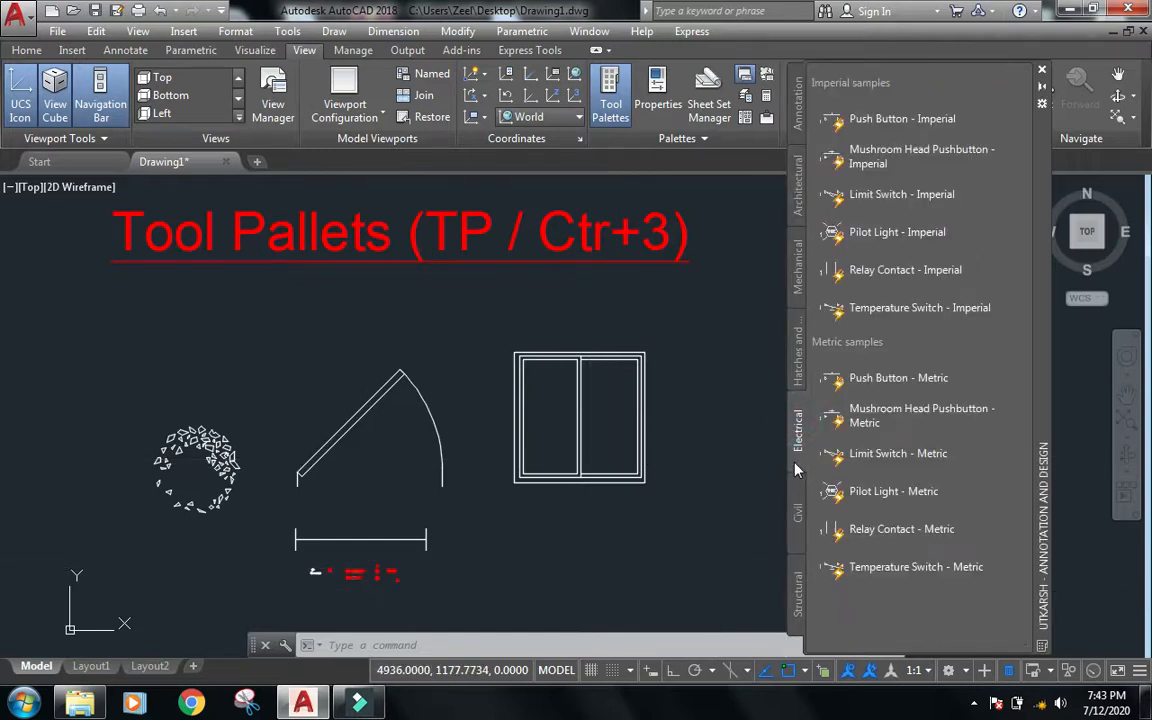
left_click(798, 377)
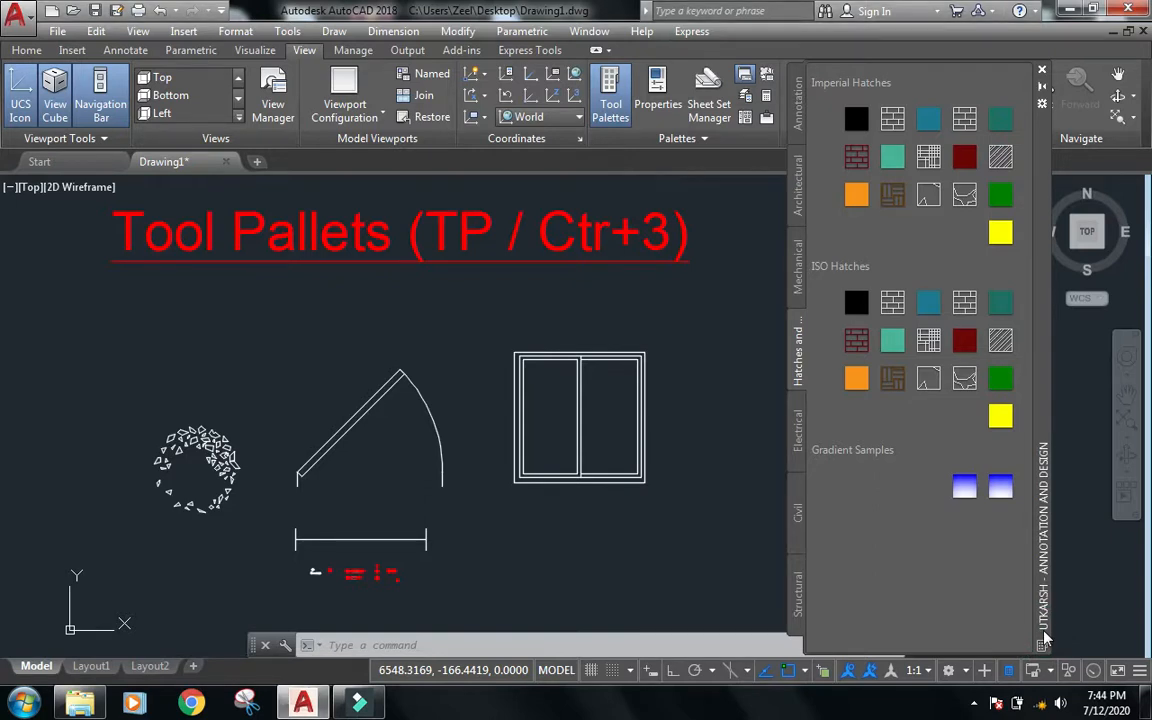
Open the palette customization dialog and create a new tool palette named Blocks.
right_click(1038, 532)
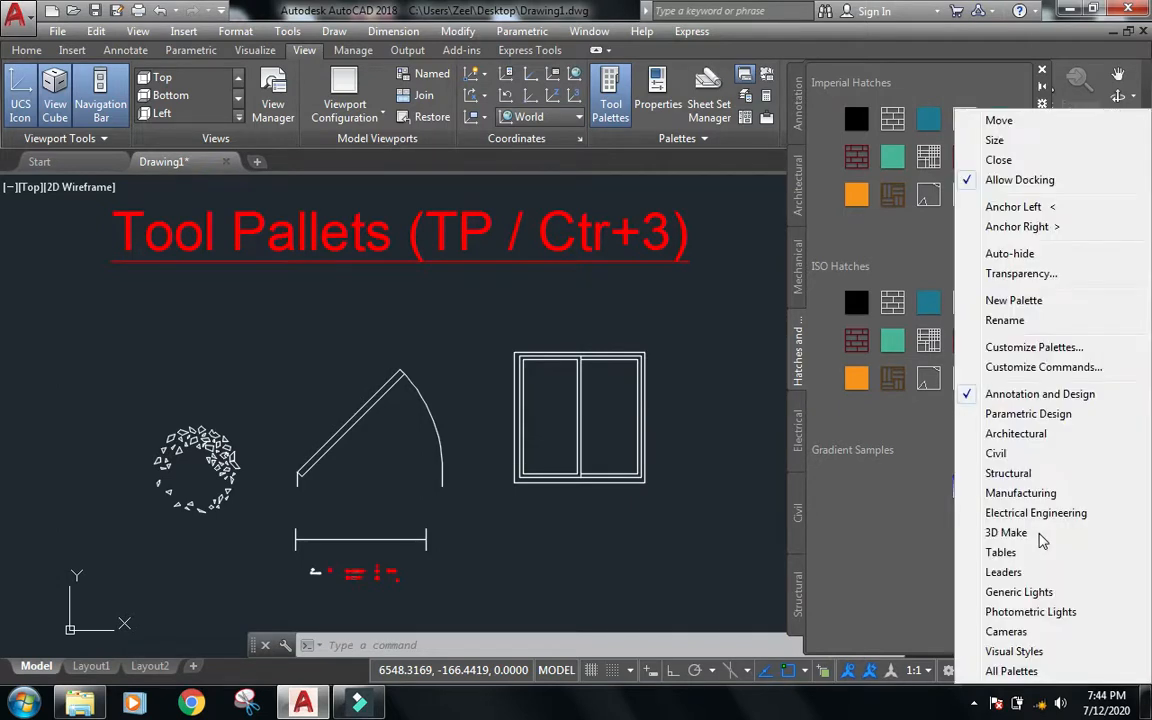
left_click(1066, 349)
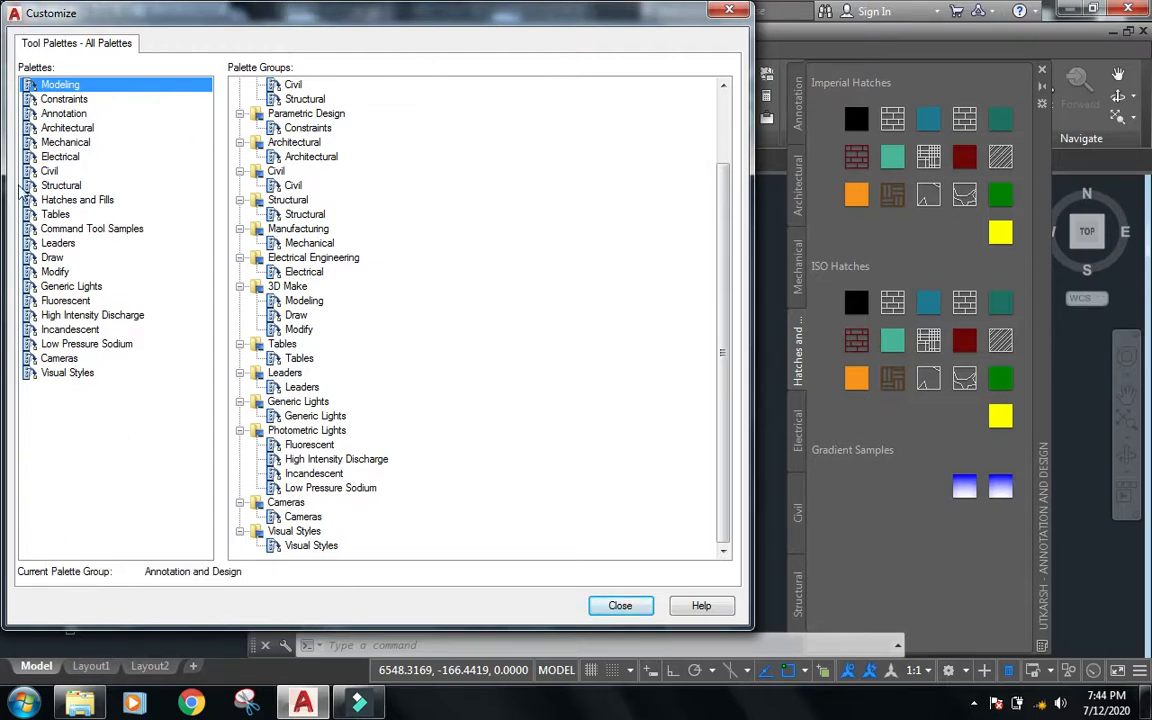
right_click(93, 425)
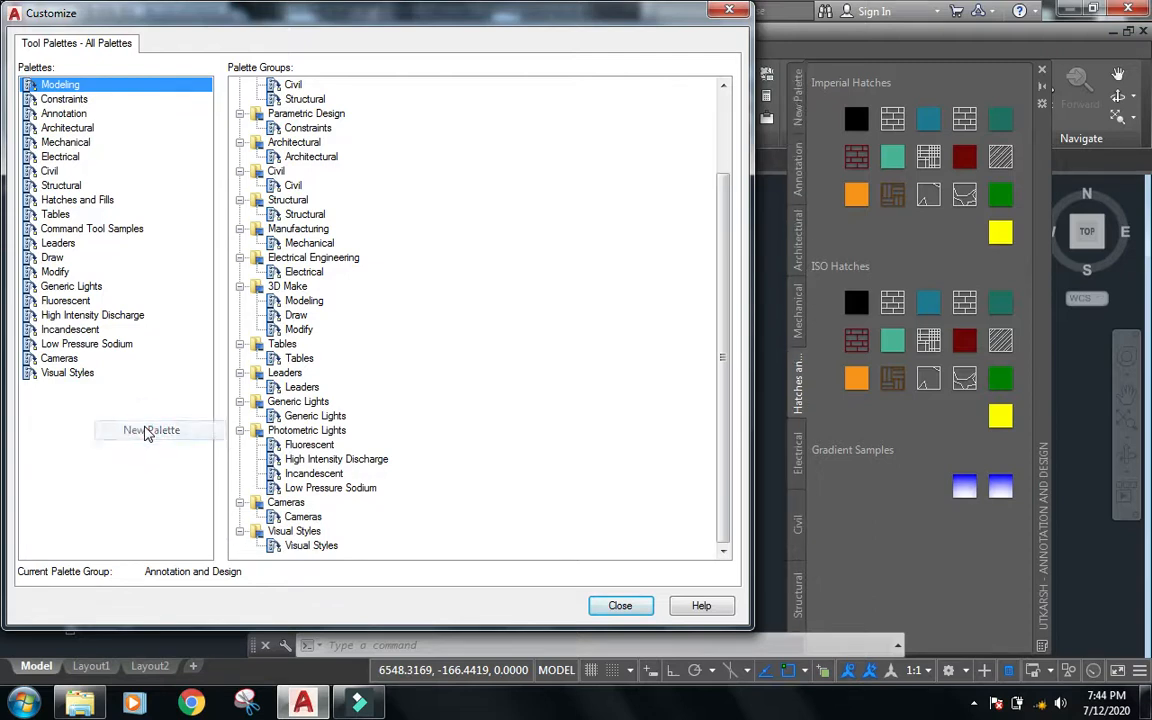
left_click(150, 430)
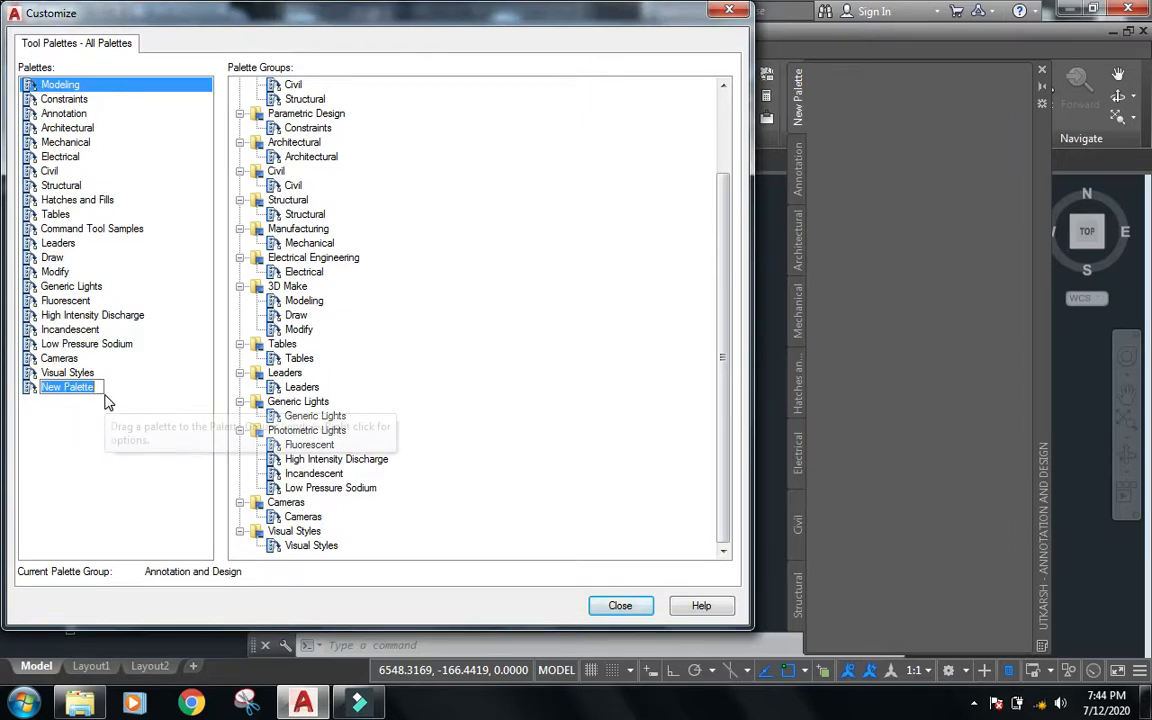
type("Blocks")
left_click(79, 412)
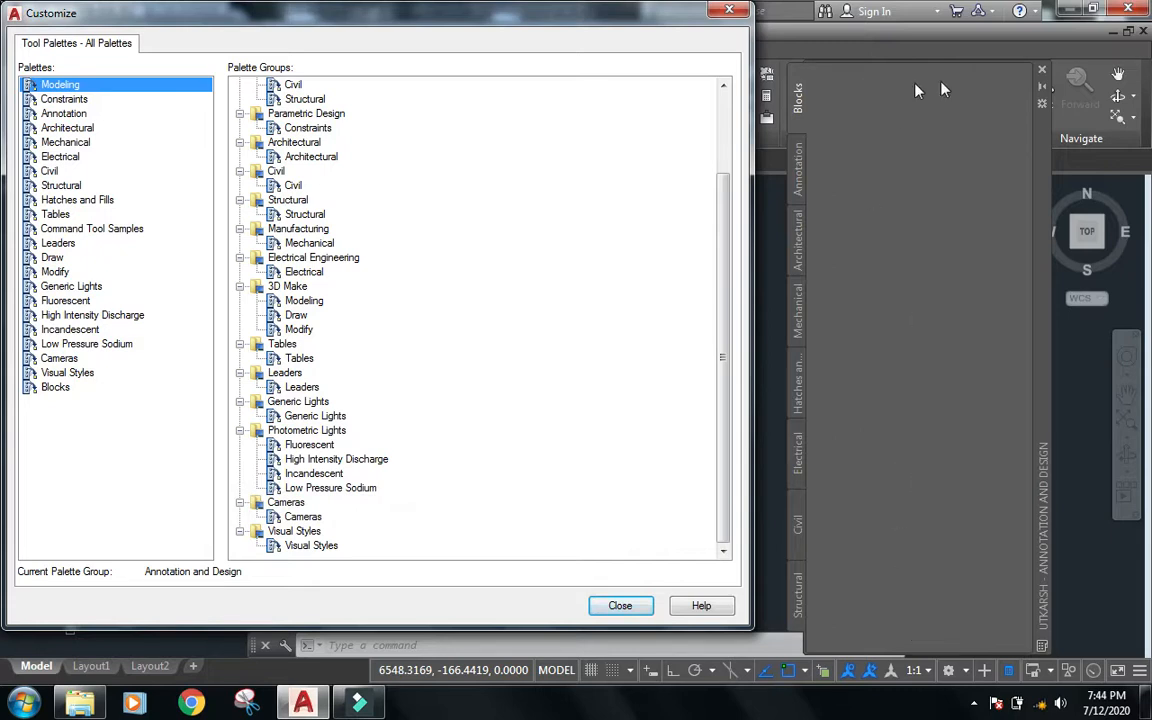
Create another new tool palette named Shapes & Hatches.
right_click(64, 440)
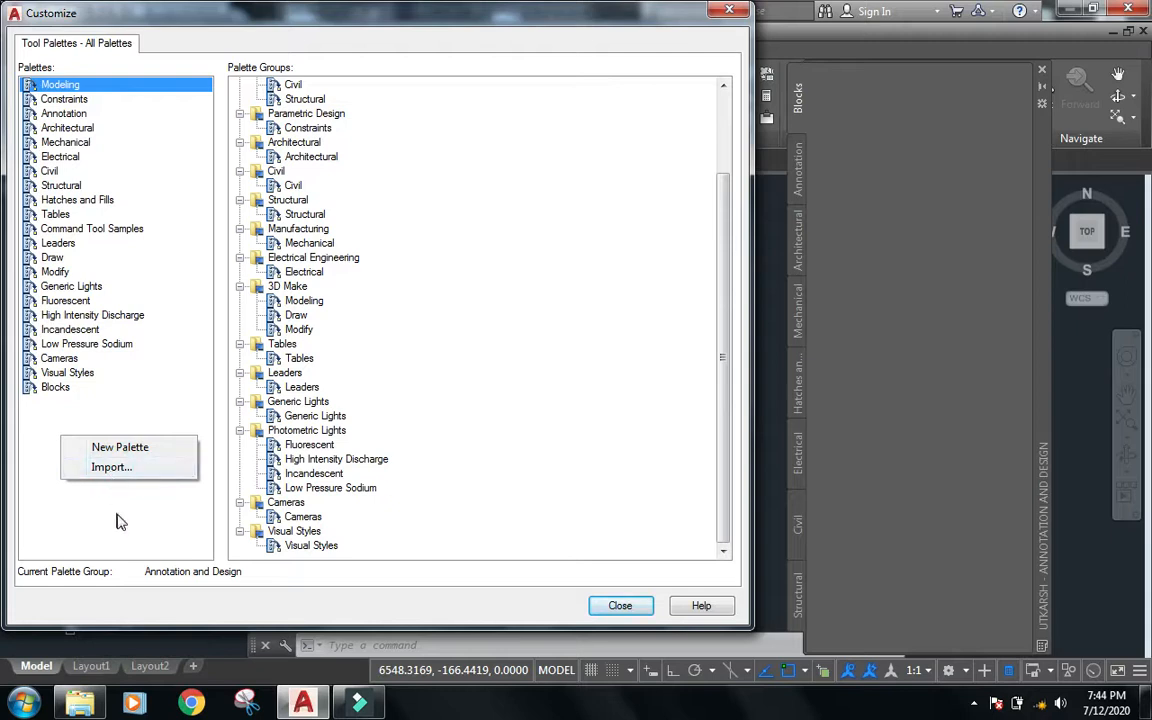
left_click(118, 447)
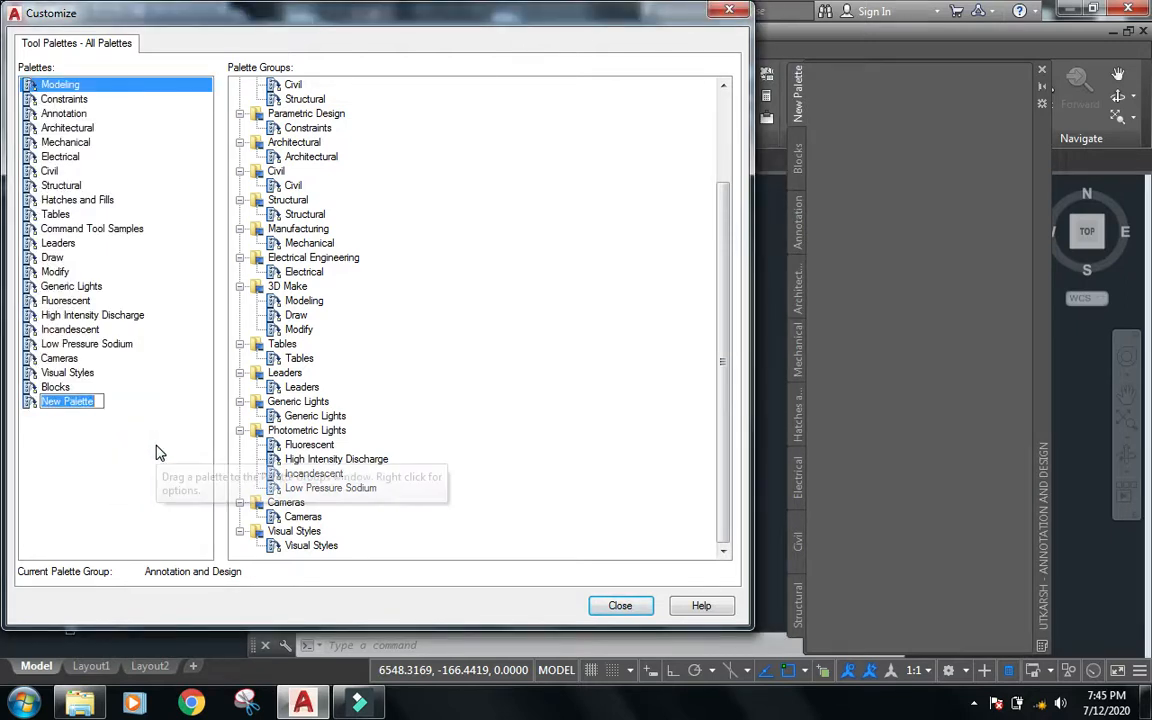
type("Shapes & Hatches")
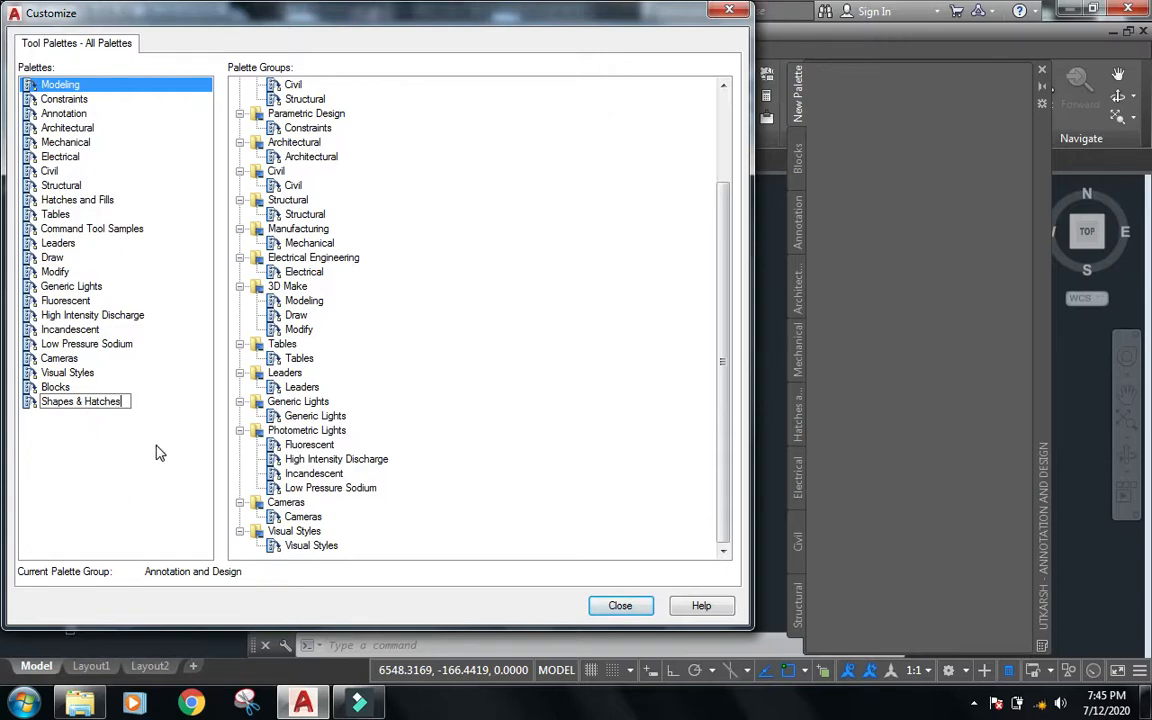
key("Return")
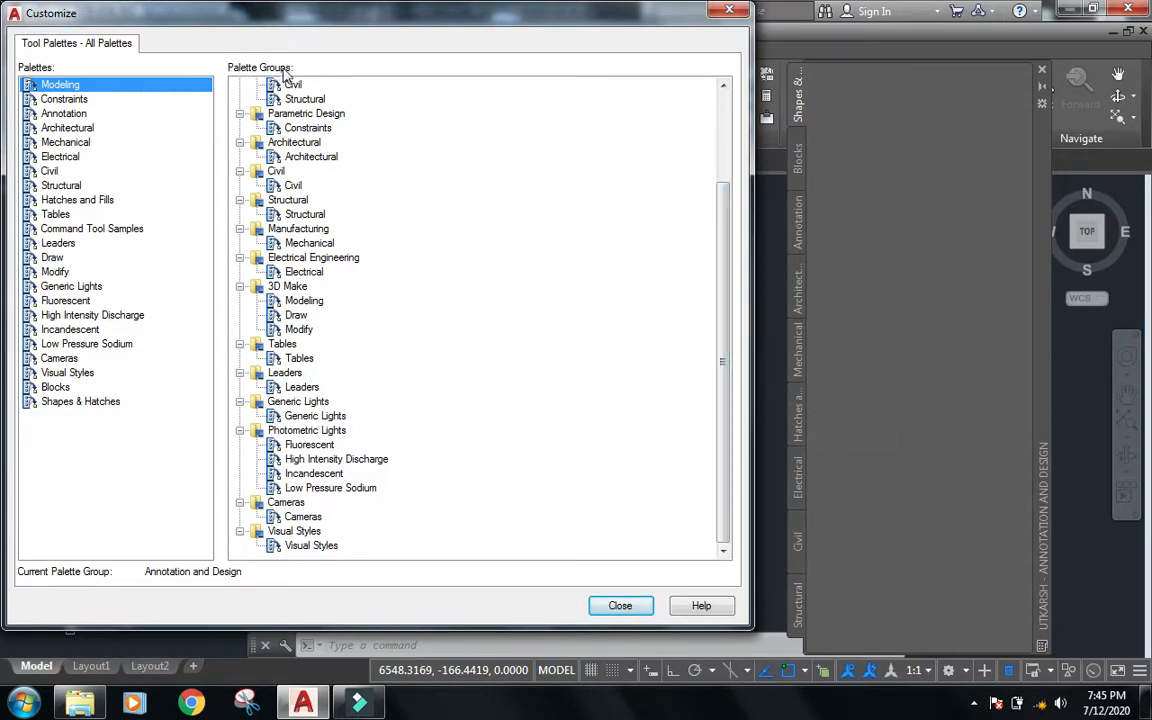
Collapse every palette group in the tree, from Visual Styles up to Annotation and Design.
left_click(294, 531)
key("Left")
key("Up")
key("Left")
key("Left")
key("Up")
key("Left")
key("Left")
key("Up")
key("Left")
key("Left")
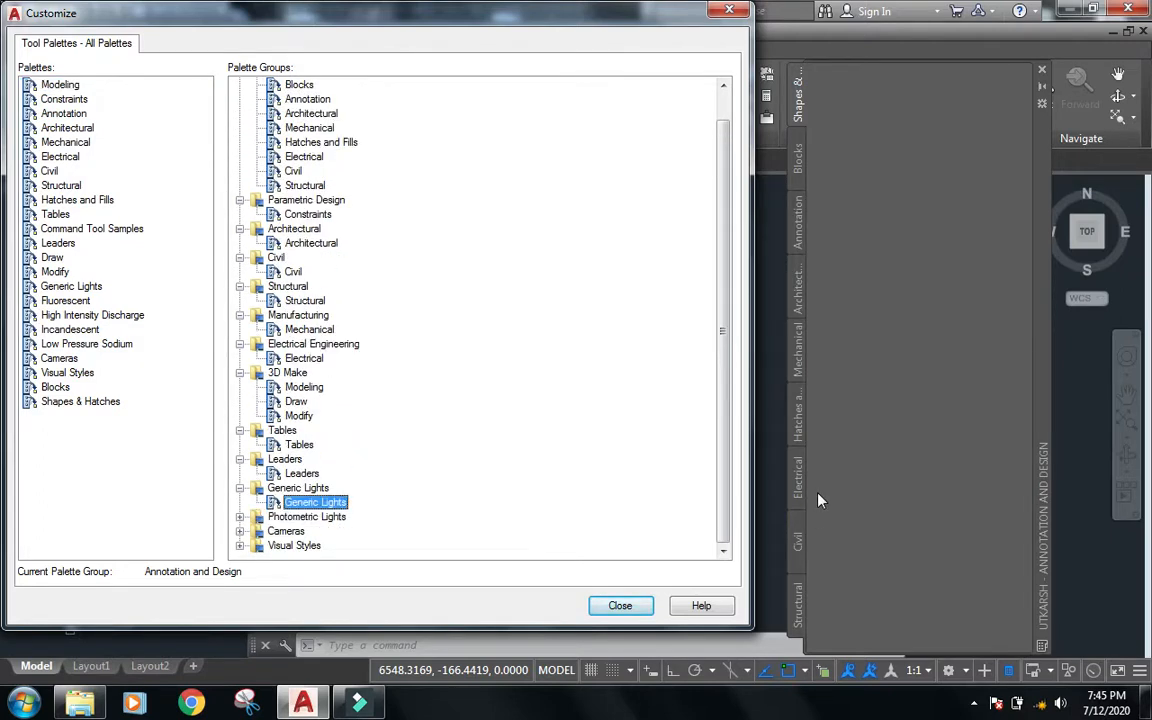
key("Up")
key("Left")
key("Left")
key("Up")
key("Left")
key("Left")
key("Up")
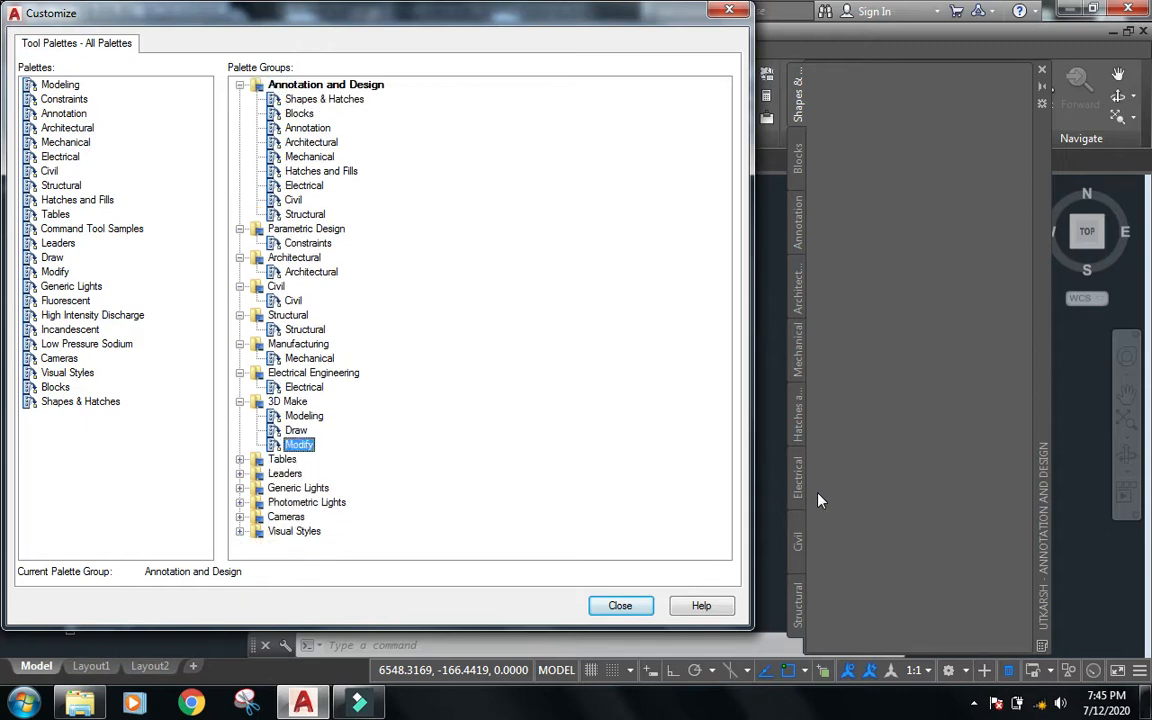
key("Left")
key("Left")
key("Up")
key("Left")
key("Left")
key("Up")
key("Left")
key("Left")
key("Up")
key("Left")
key("Left")
key("Up")
key("Left")
key("Left")
key("Up")
key("Left")
key("Left")
key("Up")
key("Left")
key("Left")
key("Up")
key("Left")
key("Left")
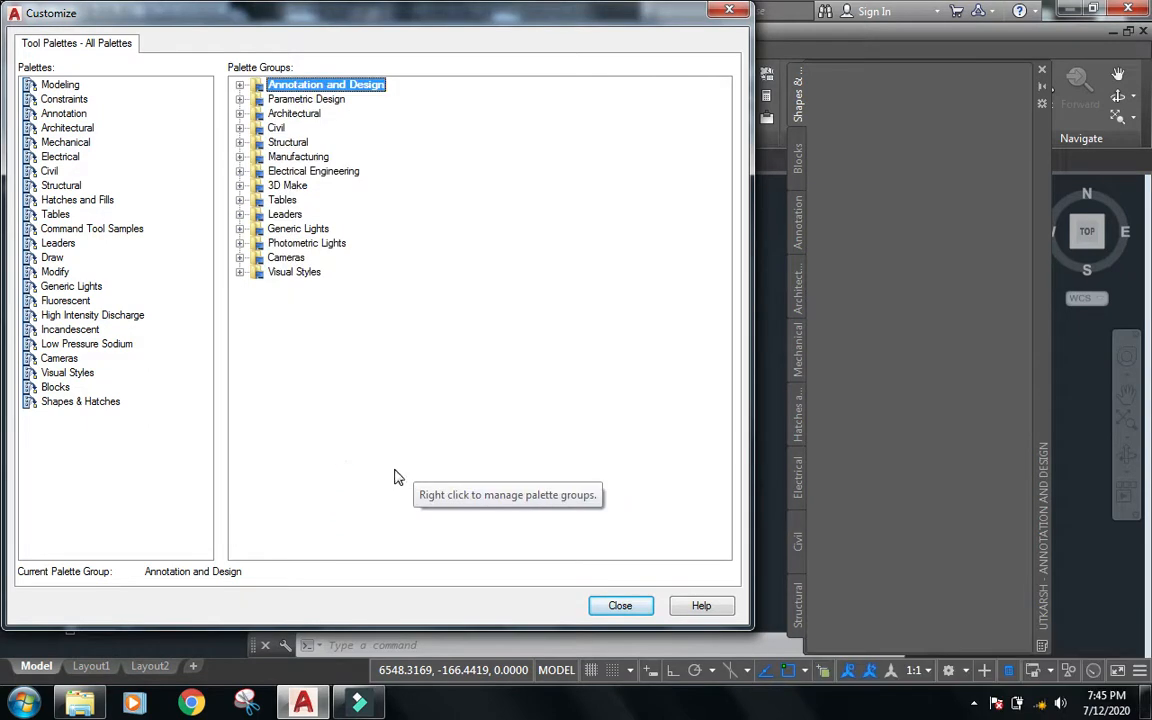
Create a new palette group named Custom in the Customize dialog.
left_click(277, 383)
right_click(281, 387)
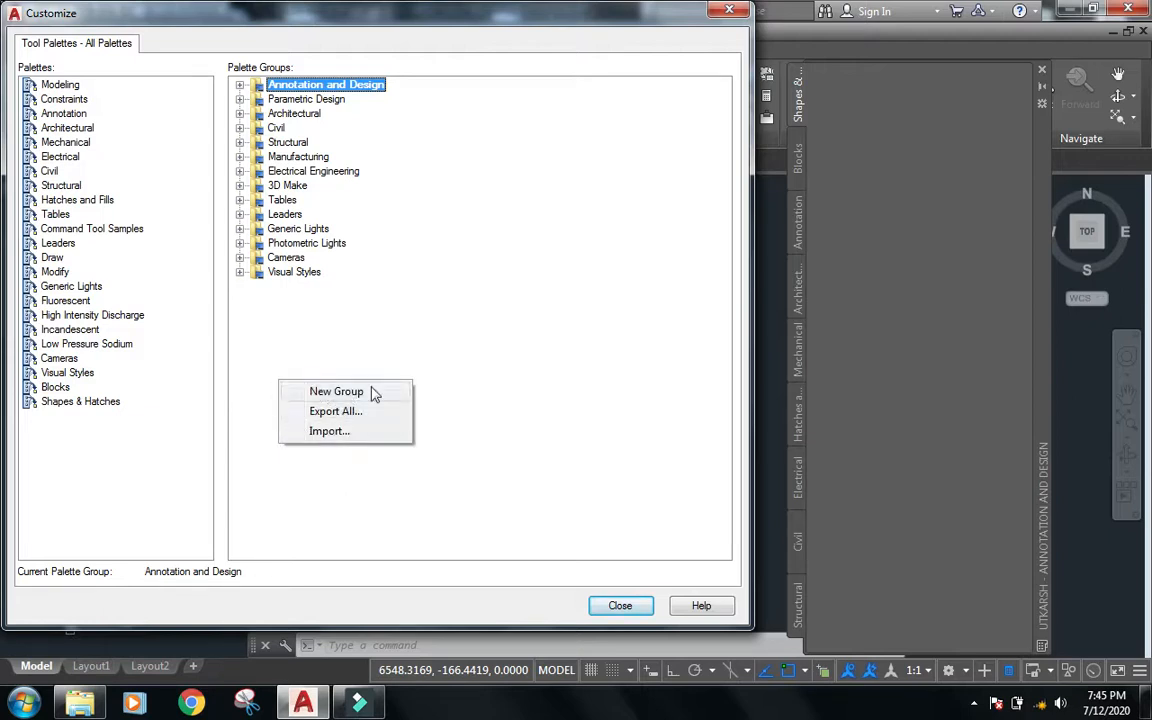
left_click(340, 392)
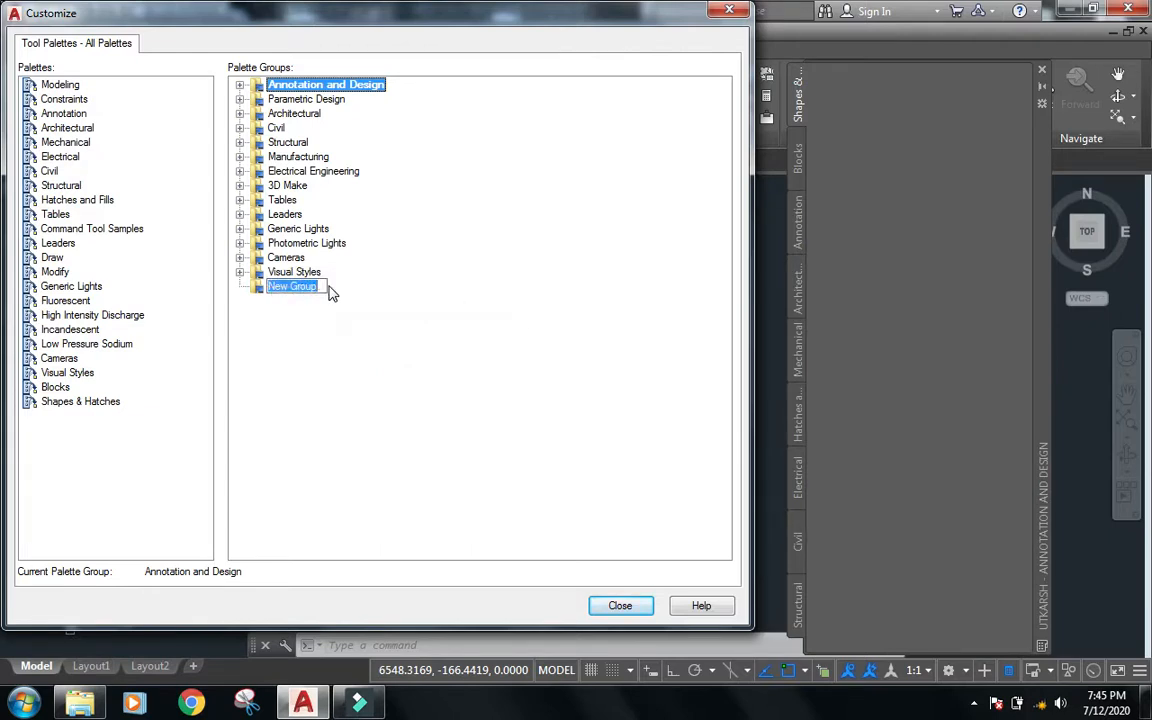
type("Custom")
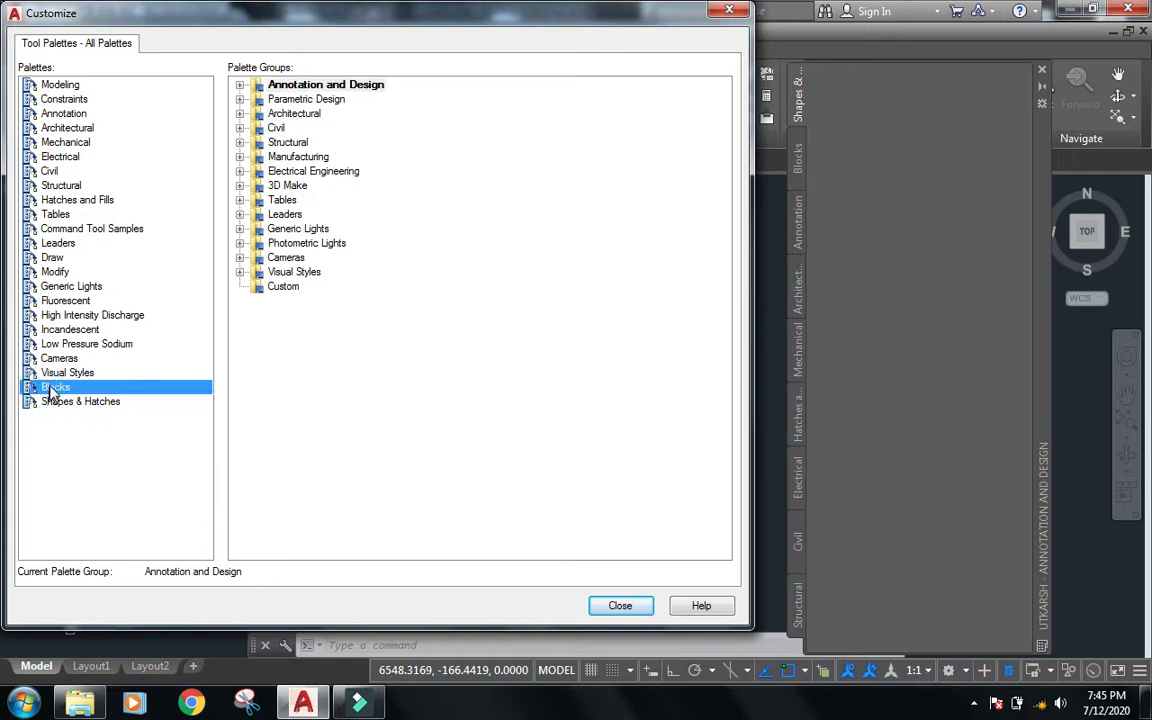
Add the Blocks and Shapes & Hatches palettes to the Custom group and close the customization dialog.
left_click_drag(52, 393, 103, 390)
left_click_drag(240, 336, 281, 293)
mouse_move(125, 403)
left_mouse_down()
mouse_move(72, 416)
mouse_move(69, 404)
mouse_move(218, 344)
mouse_move(280, 308)
mouse_move(282, 293)
left_mouse_up()
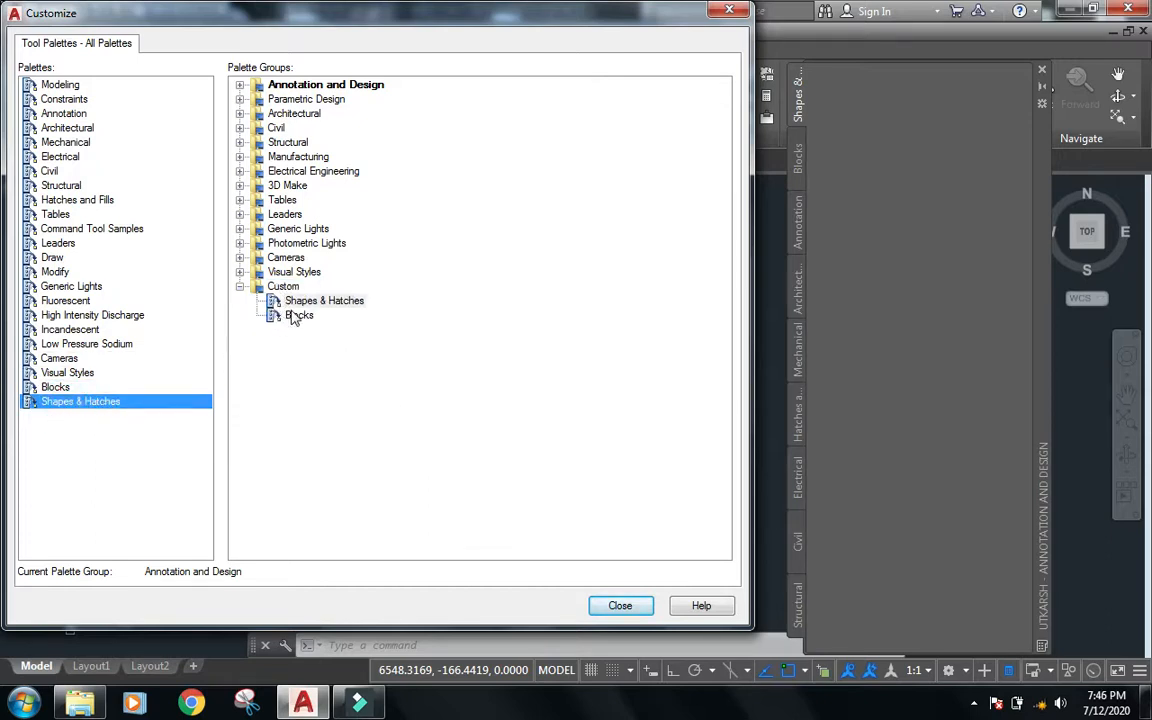
left_click(620, 606)
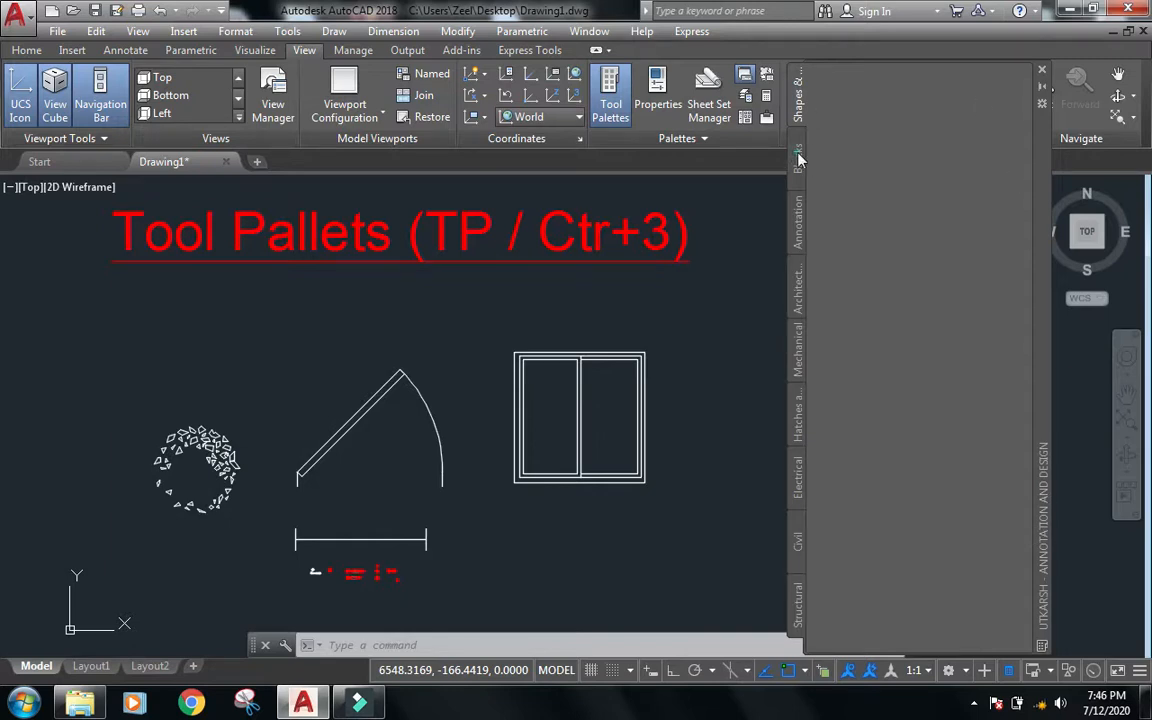
Check the empty Shapes & Hatches and Blocks palettes, and switch the displayed palette group to Custom.
left_click(797, 98)
left_click(802, 160)
left_click(802, 160)
left_click(1042, 645)
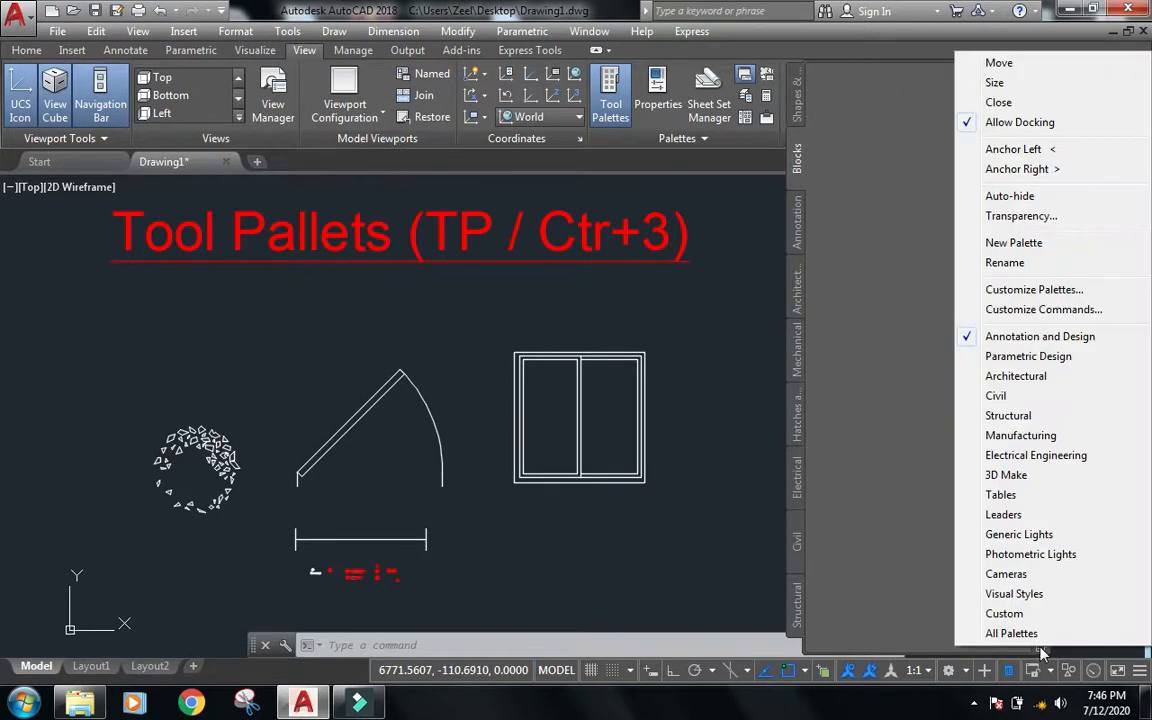
left_click(1004, 614)
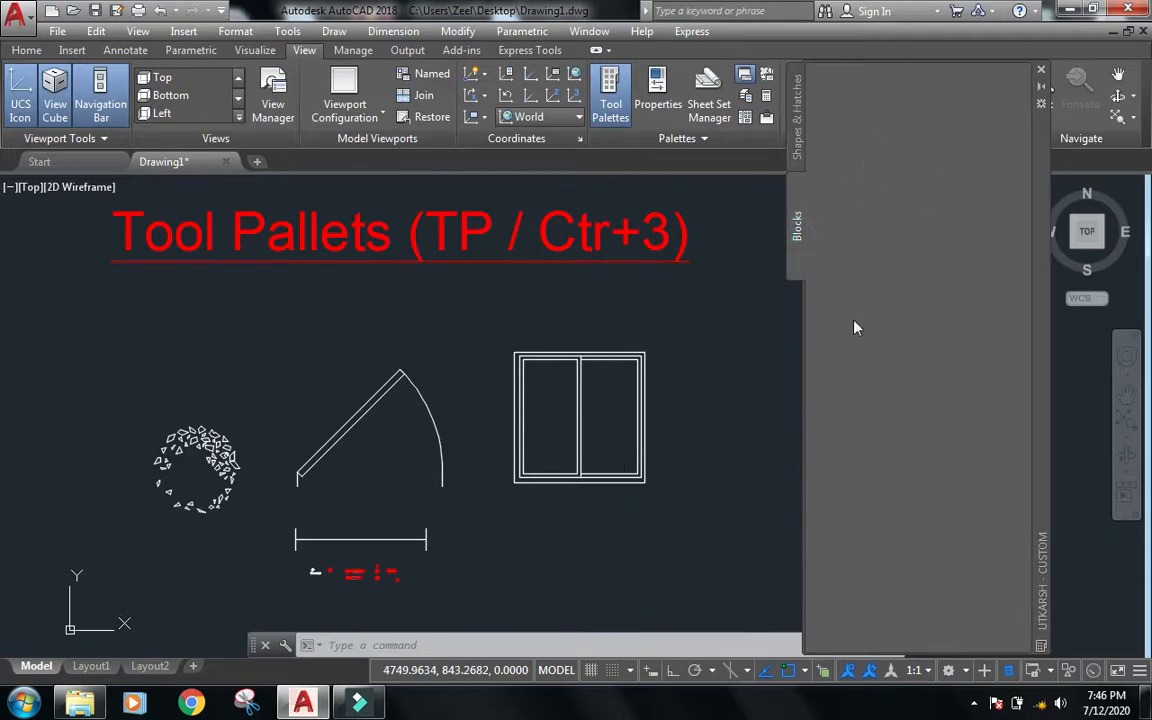
Bring the red nut and bolt blocks below the door block into close view.
middle_click_drag(535, 522, 540, 414)
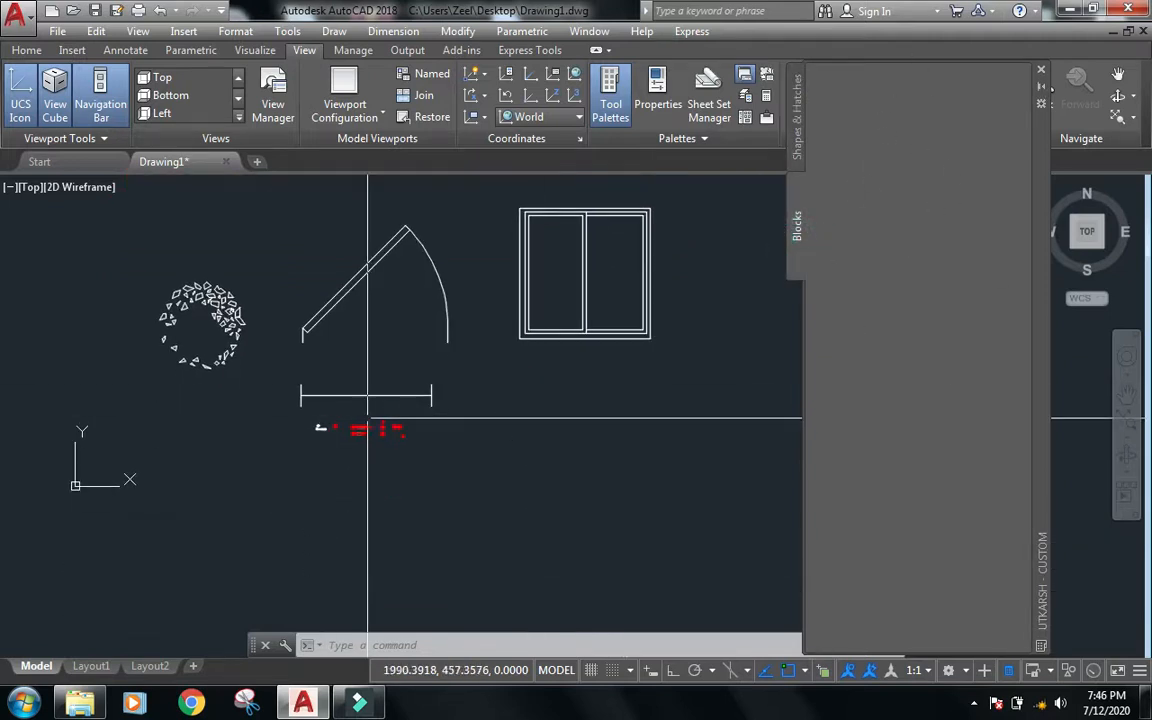
scroll(368, 417, "up", 2)
scroll(311, 417, "up", 4)
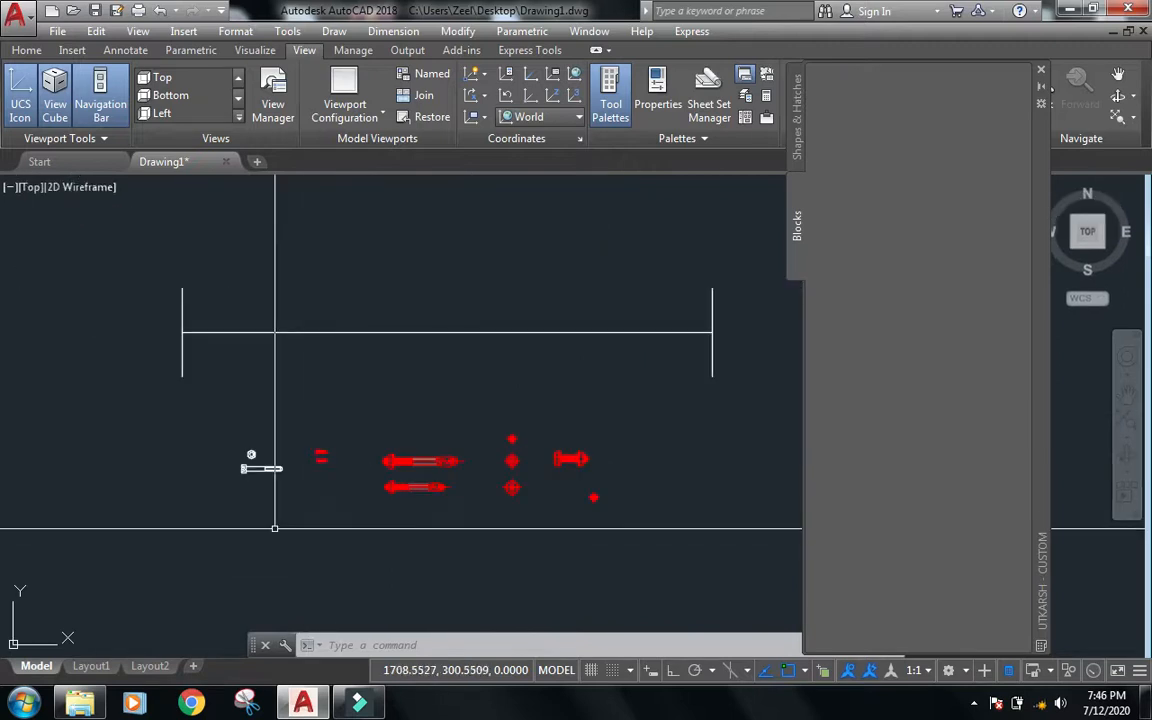
scroll(405, 495, "up", 4)
middle_click_drag(599, 545, 380, 522)
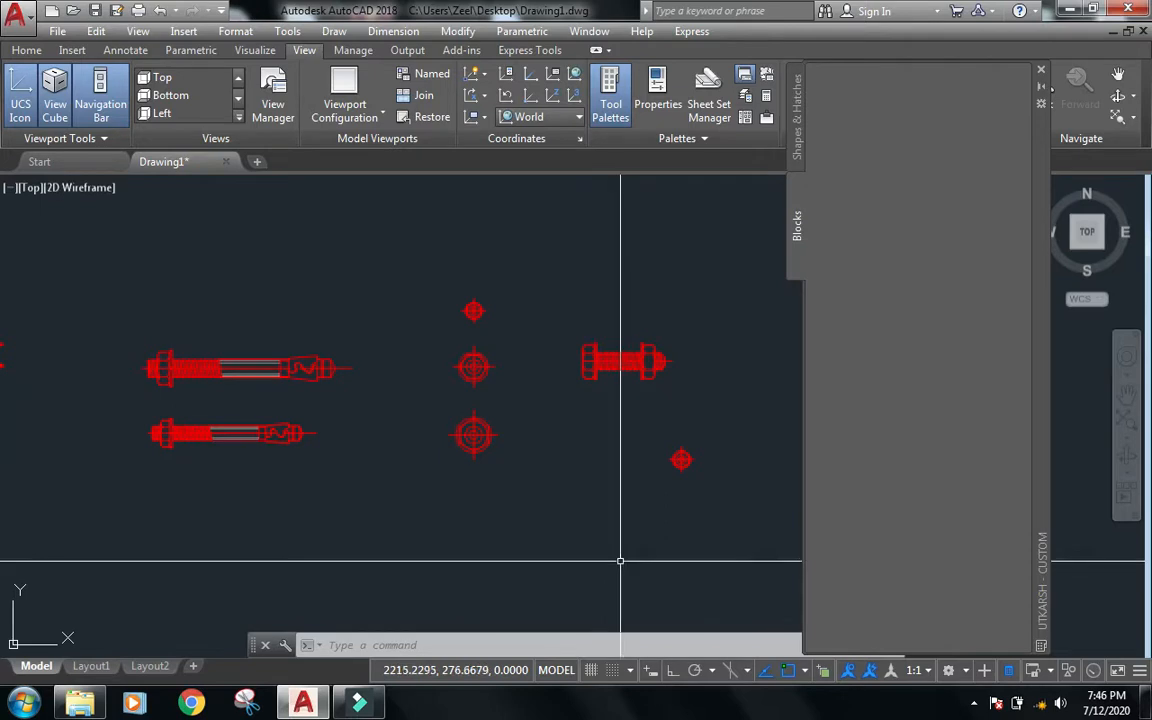
key("Escape")
key("Escape")
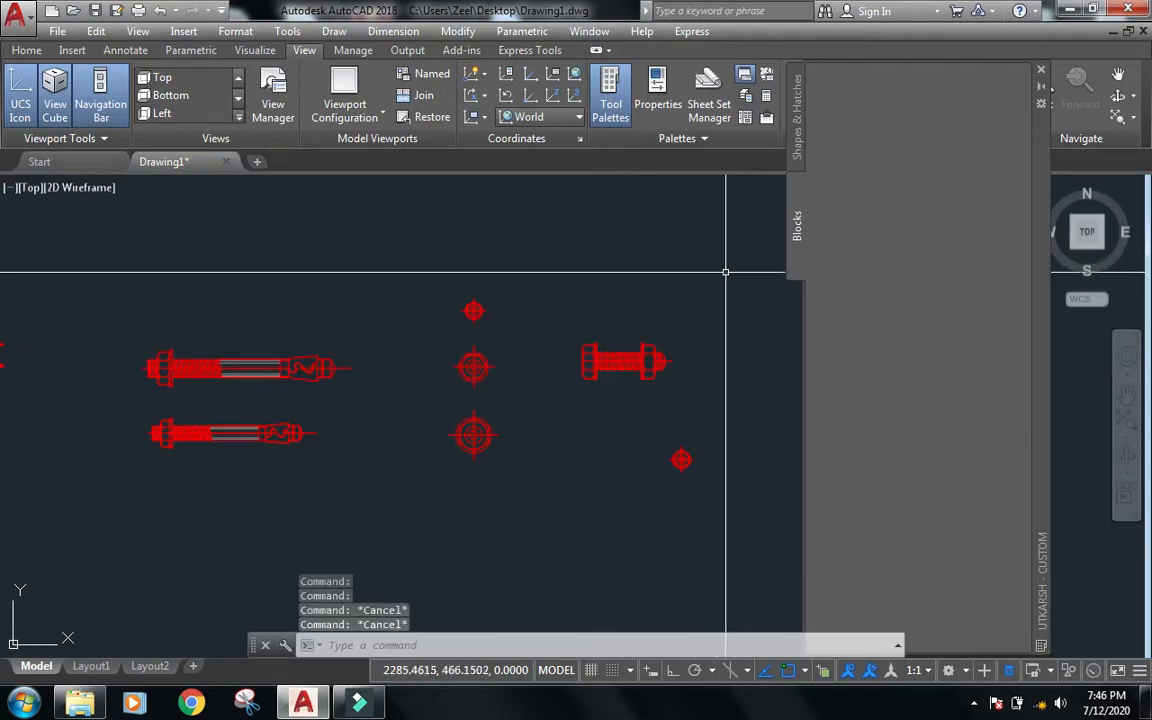
left_click(725, 271)
left_click(586, 404)
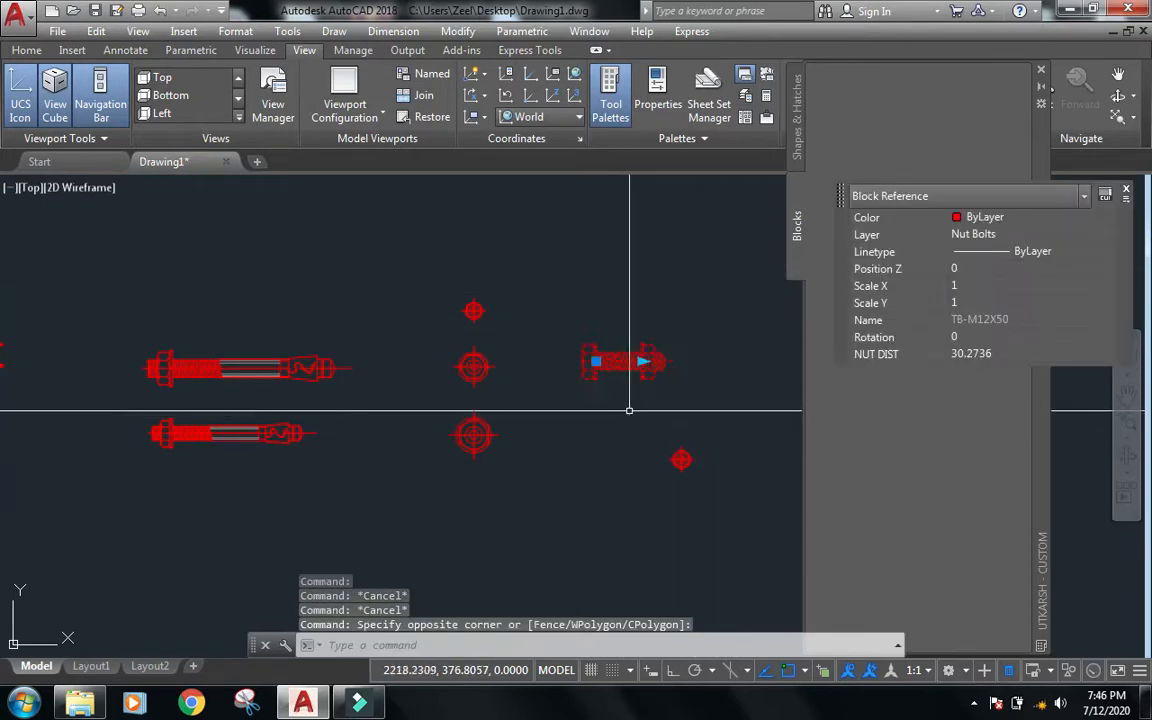
key("Escape")
key("Escape")
Add the TB-M12X50 bolt block from the drawing to the Blocks palette and rename the tool Nut-Bolt.
left_click(716, 303)
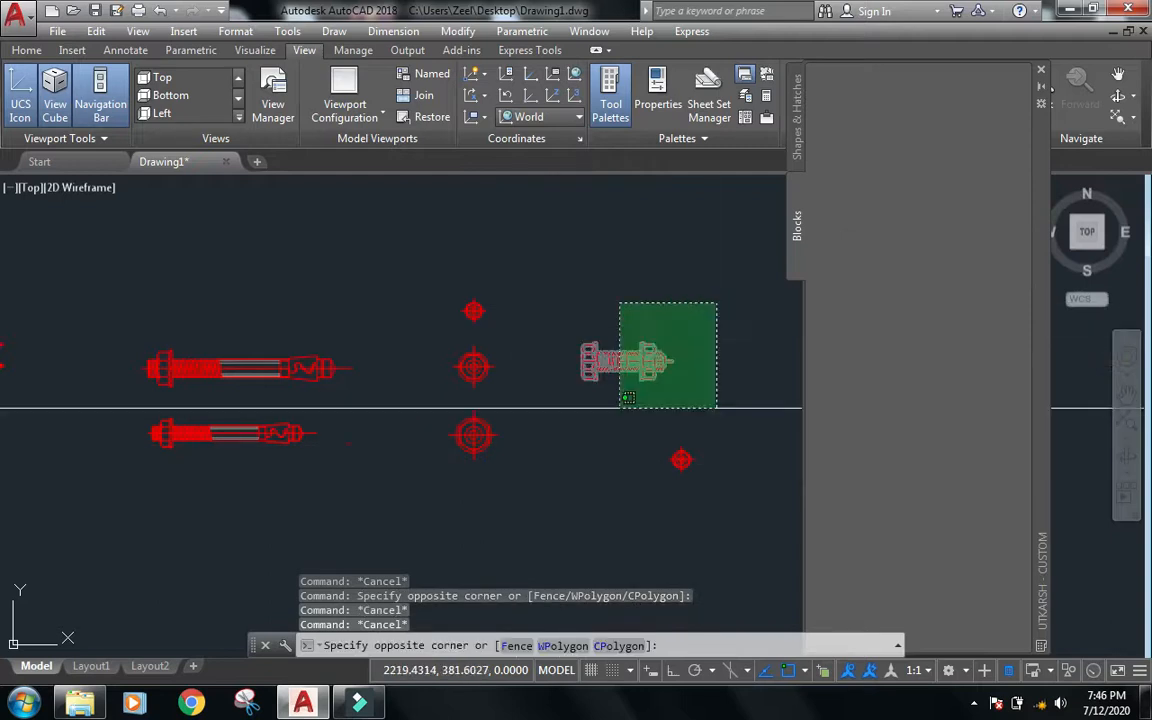
left_click(626, 400)
middle_click_drag(678, 325, 577, 368)
left_click(498, 383)
mouse_move(498, 383)
left_mouse_down()
mouse_move(522, 342)
mouse_move(489, 404)
left_mouse_up()
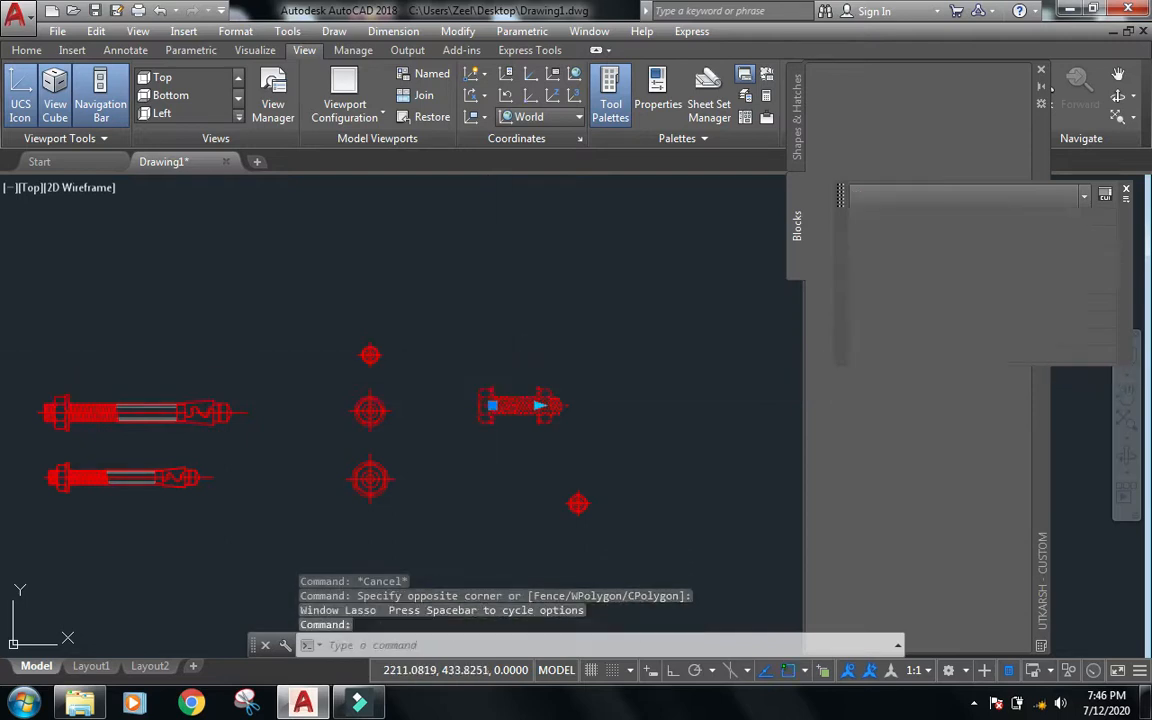
left_click_drag(840, 135, 887, 108)
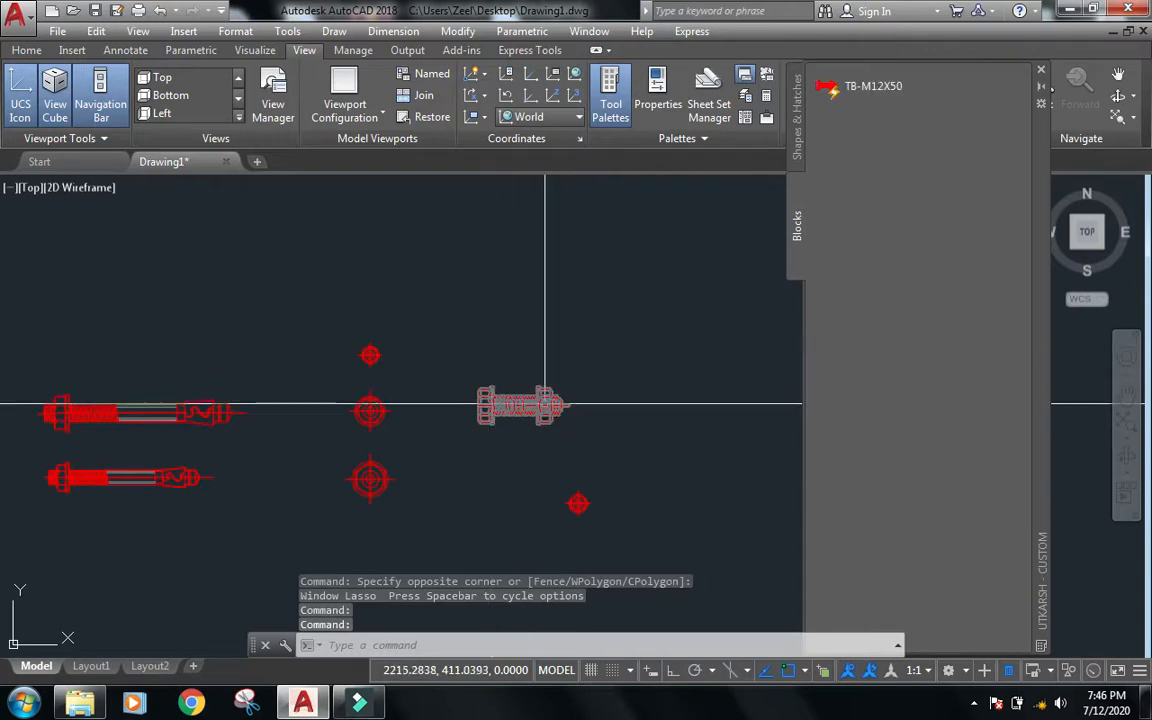
right_click(886, 92)
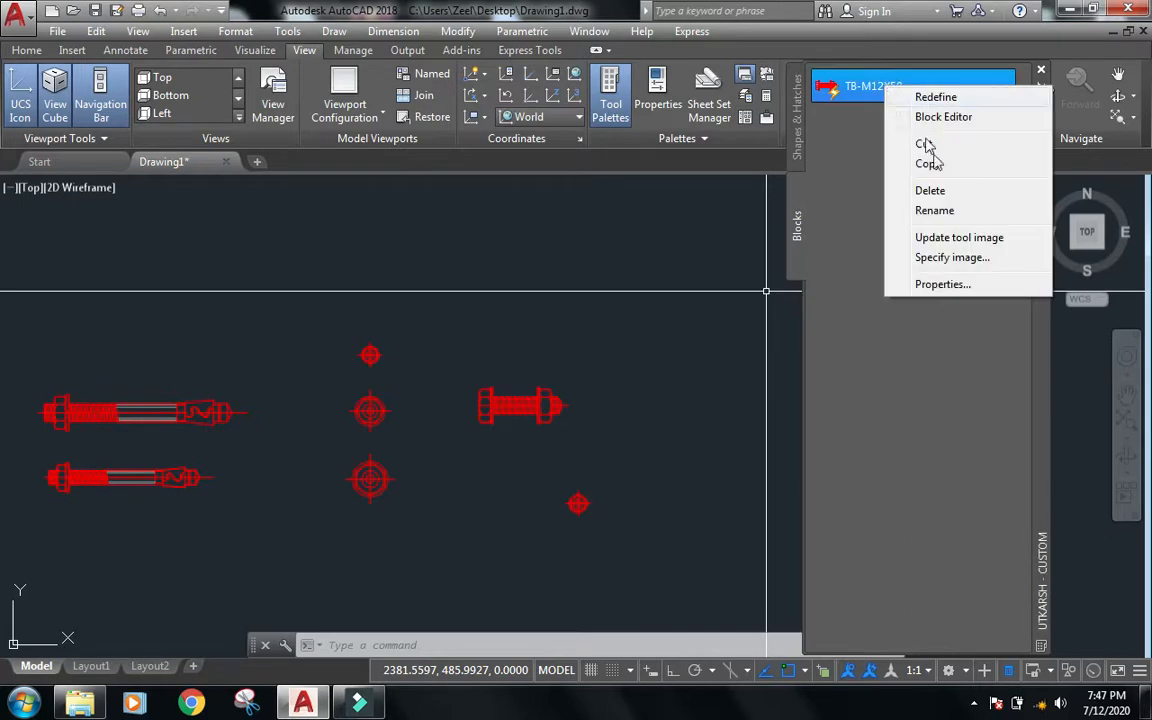
left_click(940, 210)
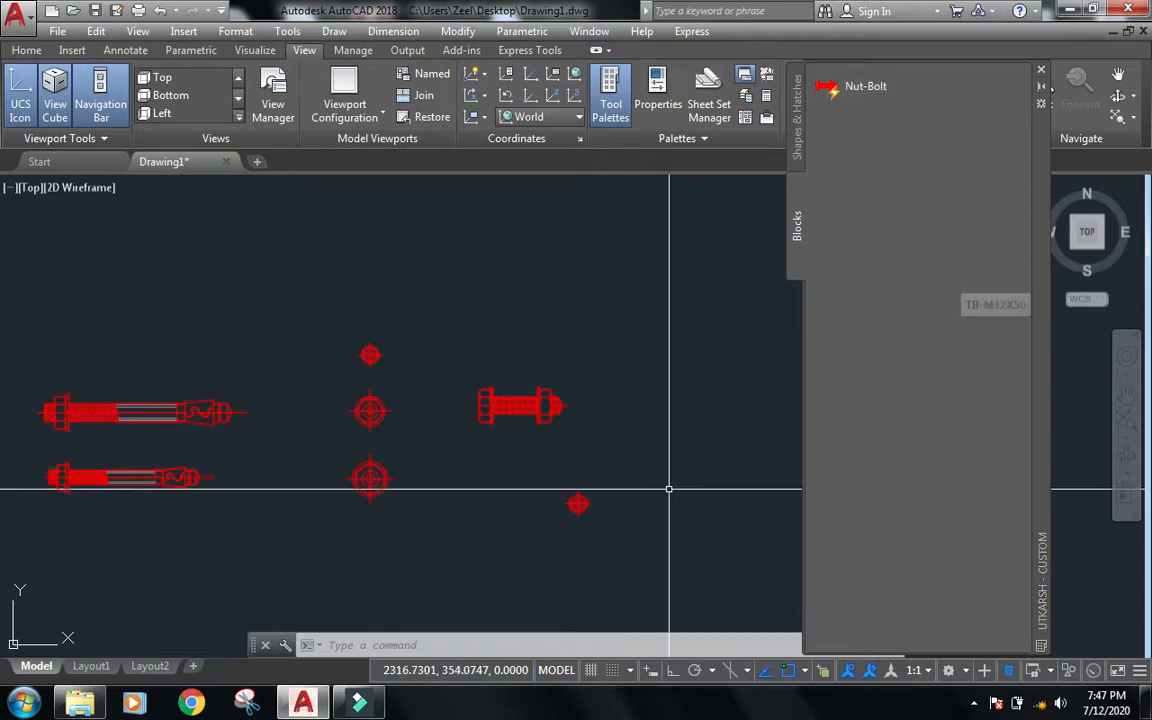
Add the smallest nut head block, above the two larger nut heads, to the Blocks palette.
left_click(421, 361)
left_click(340, 301)
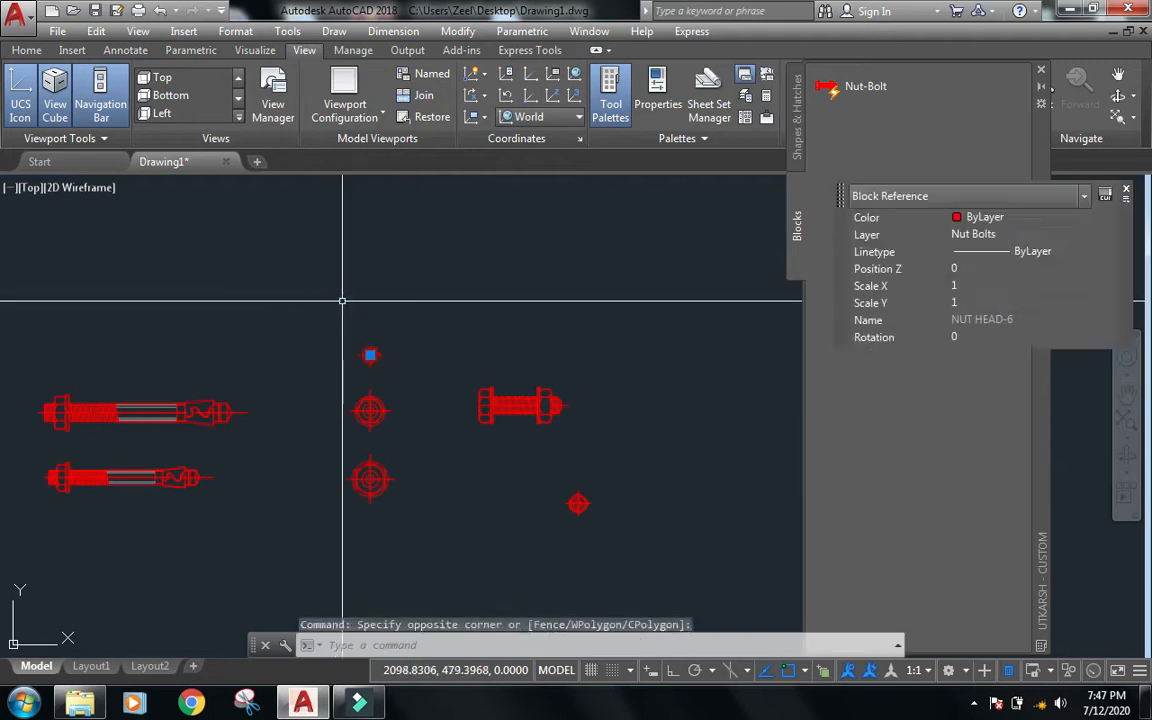
left_click(370, 356)
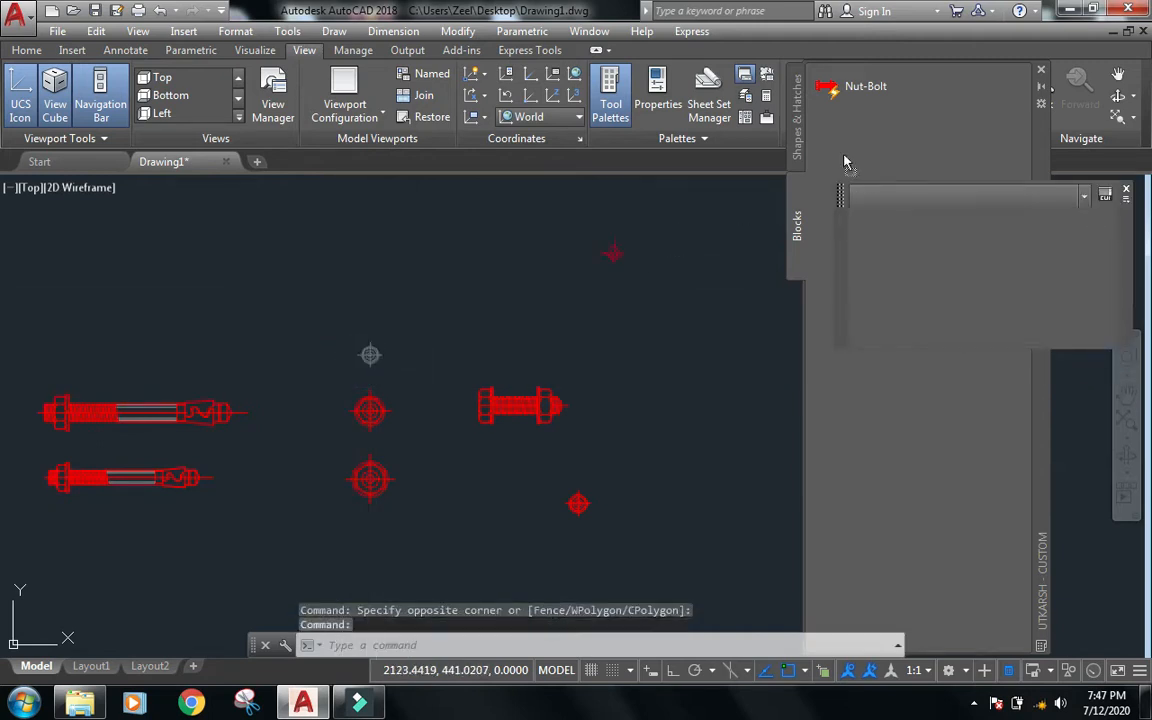
left_click_drag(845, 162, 885, 142)
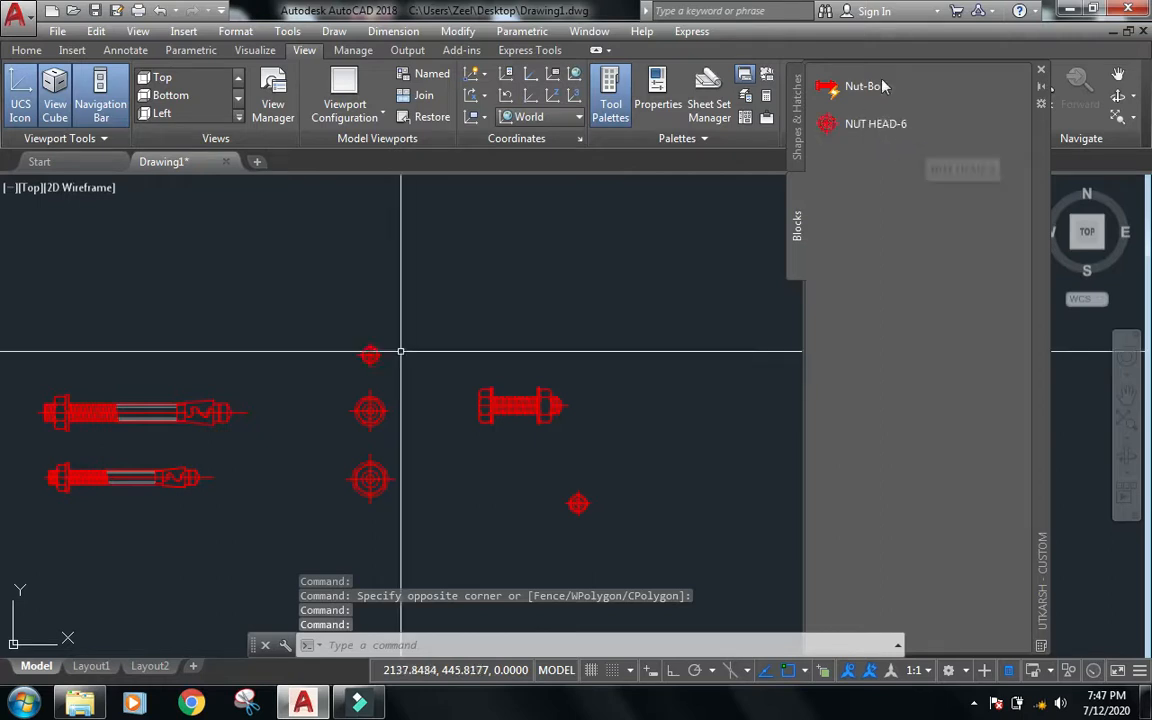
Add the text heading Nut Bolt to the Blocks palette.
right_click(884, 192)
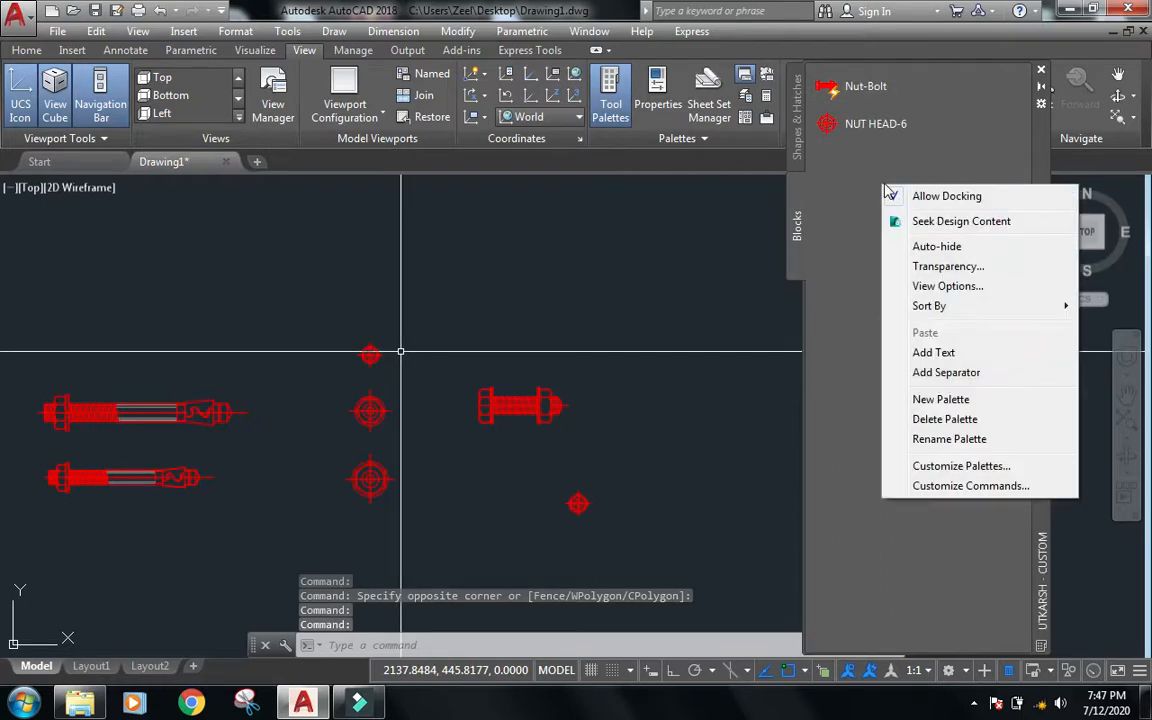
left_click(880, 173)
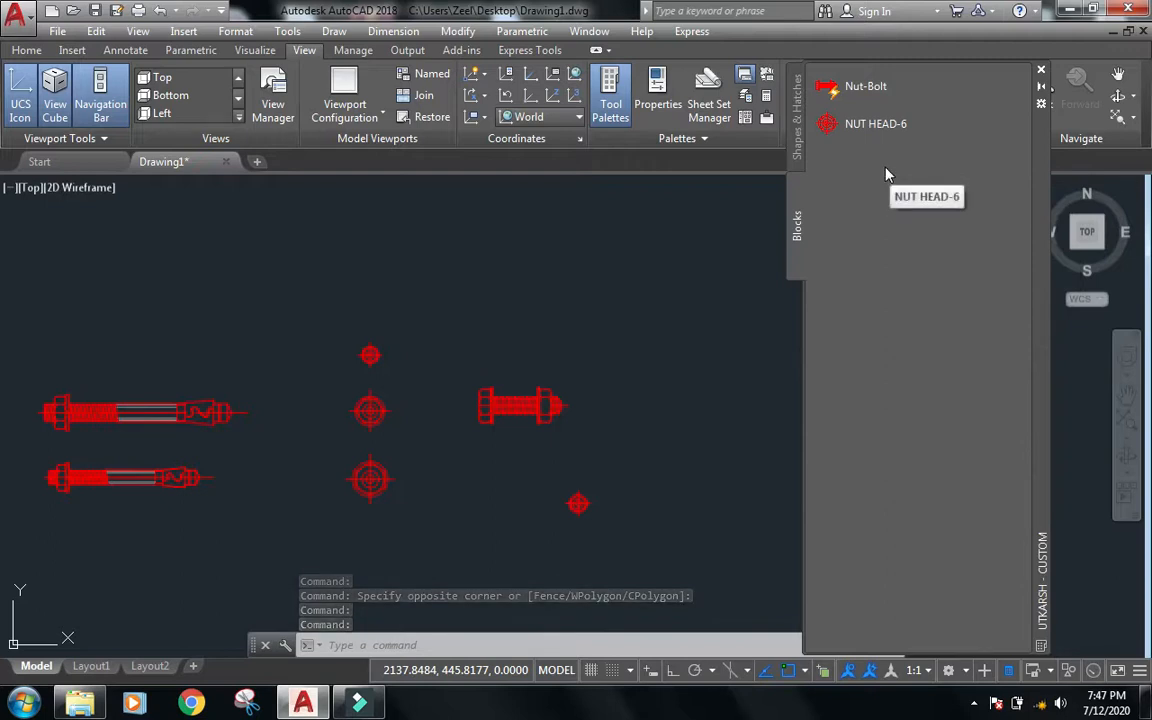
right_click(888, 173)
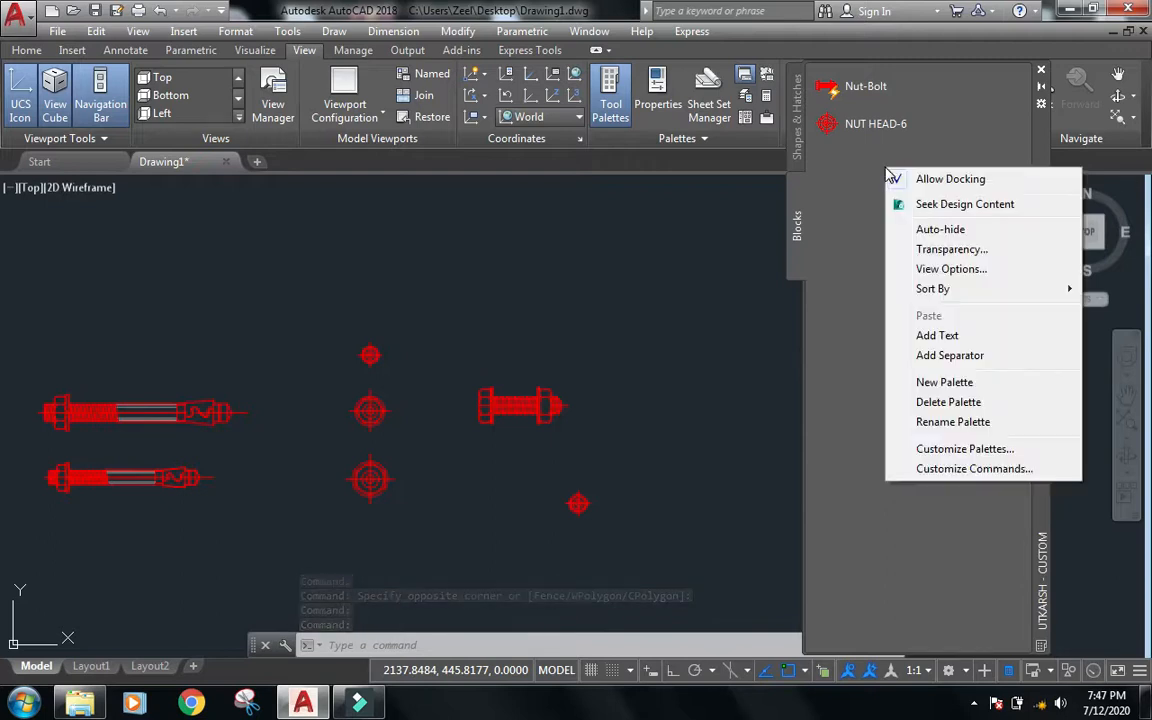
left_click(940, 336)
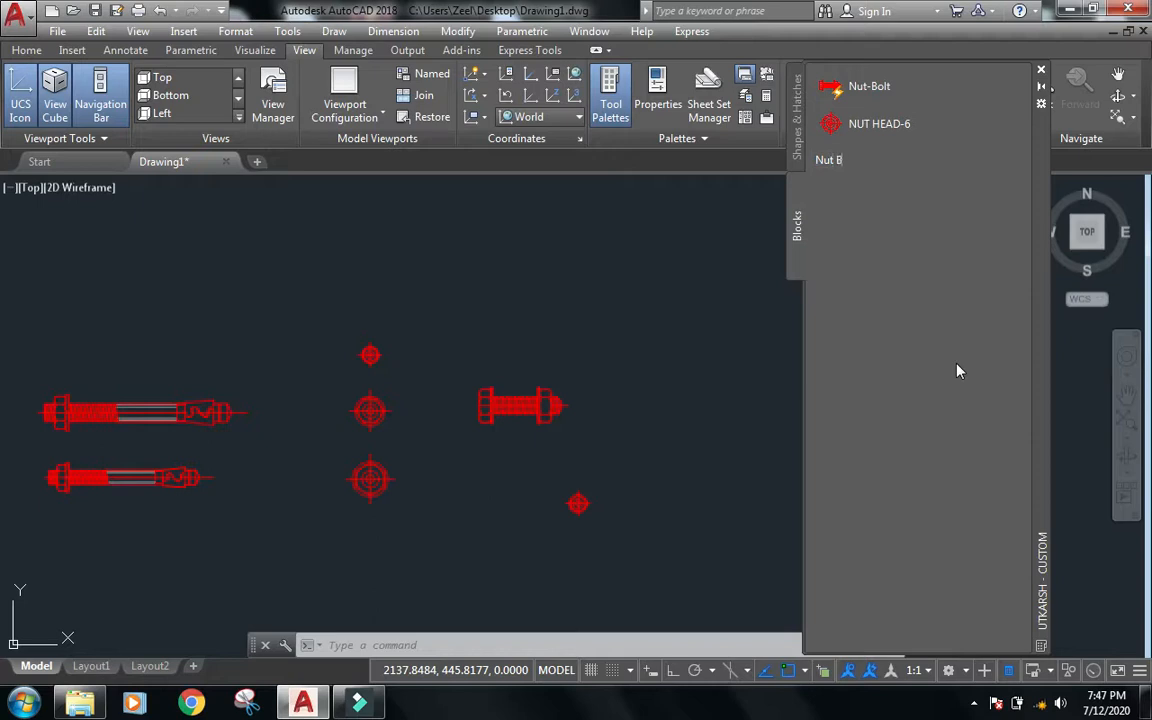
left_click(836, 163)
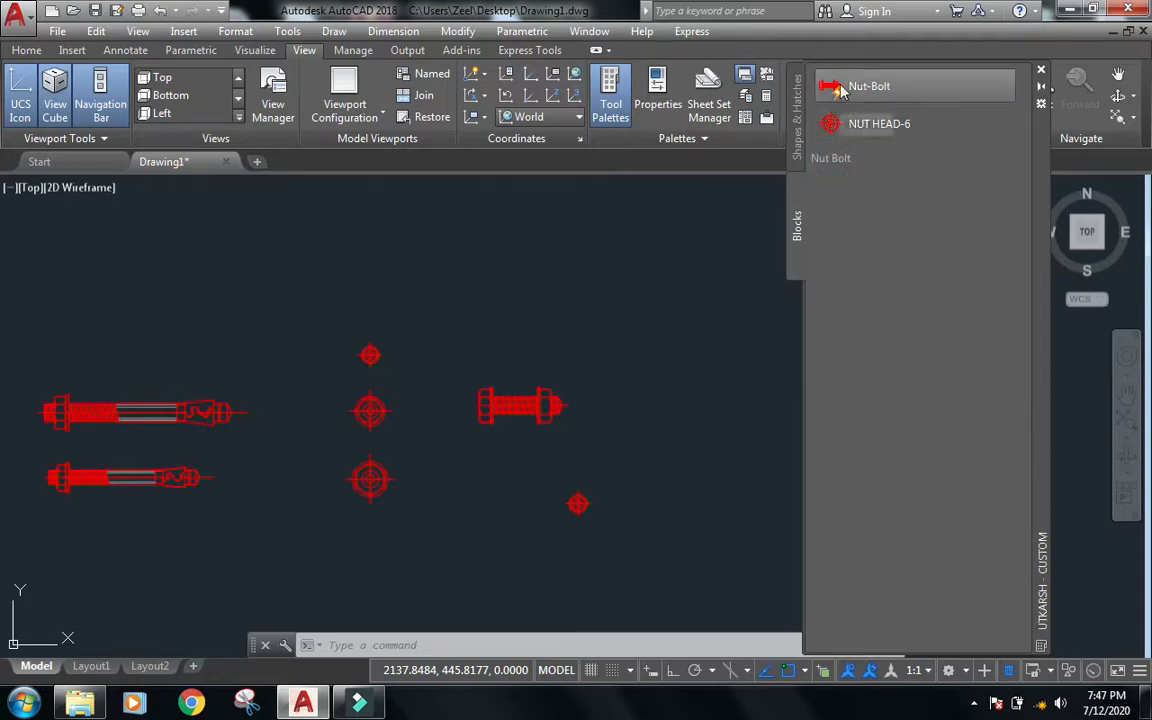
Reorder the Blocks palette so the Nut-Bolt and NUT HEAD-6 tools sit beneath the Nut Bolt heading.
left_click(869, 86)
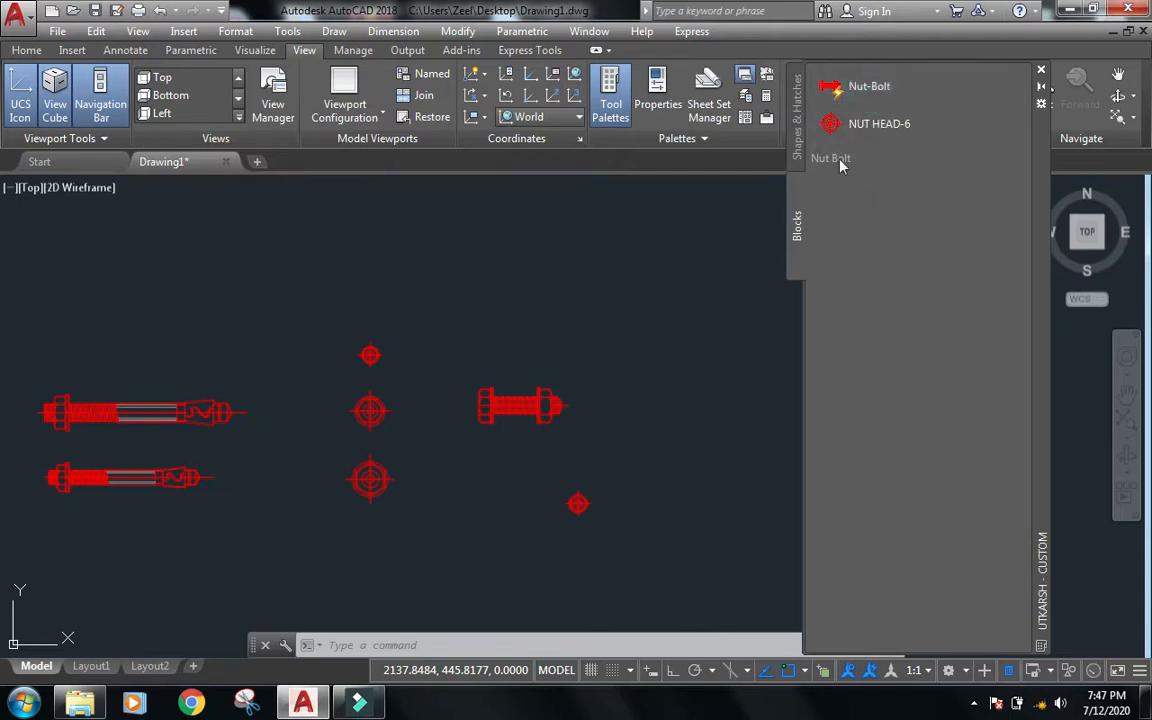
left_click_drag(873, 85, 802, 192)
right_click(802, 192)
left_click(836, 175)
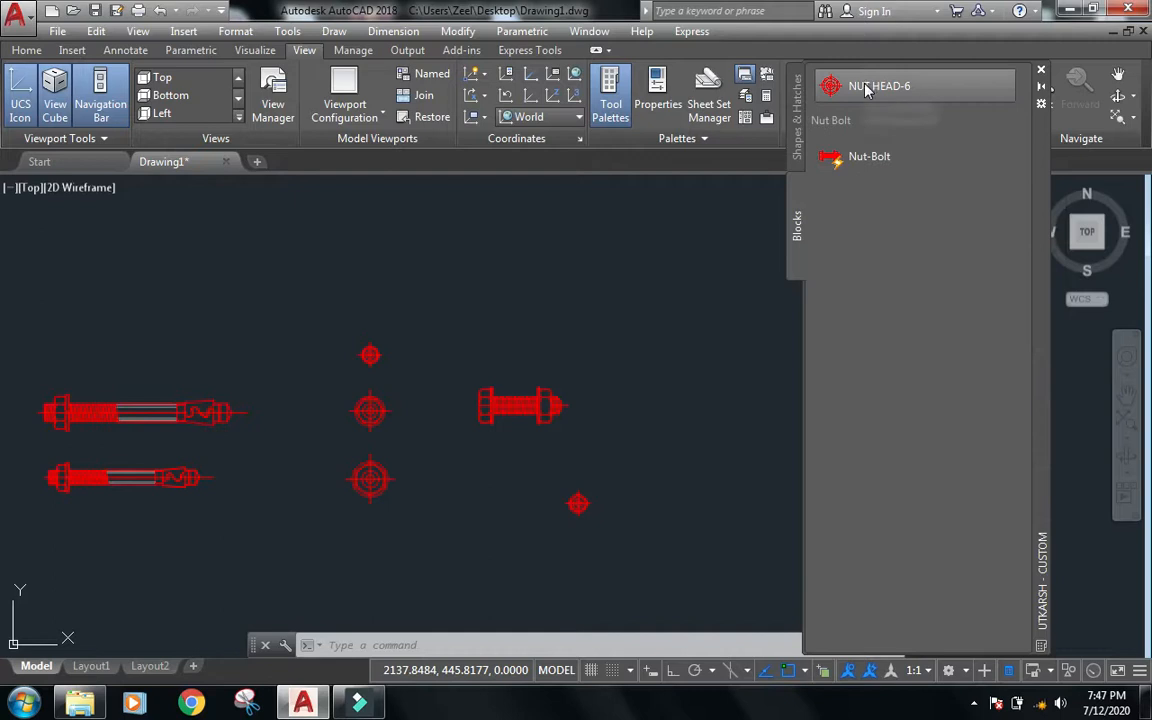
left_click_drag(871, 193, 886, 250)
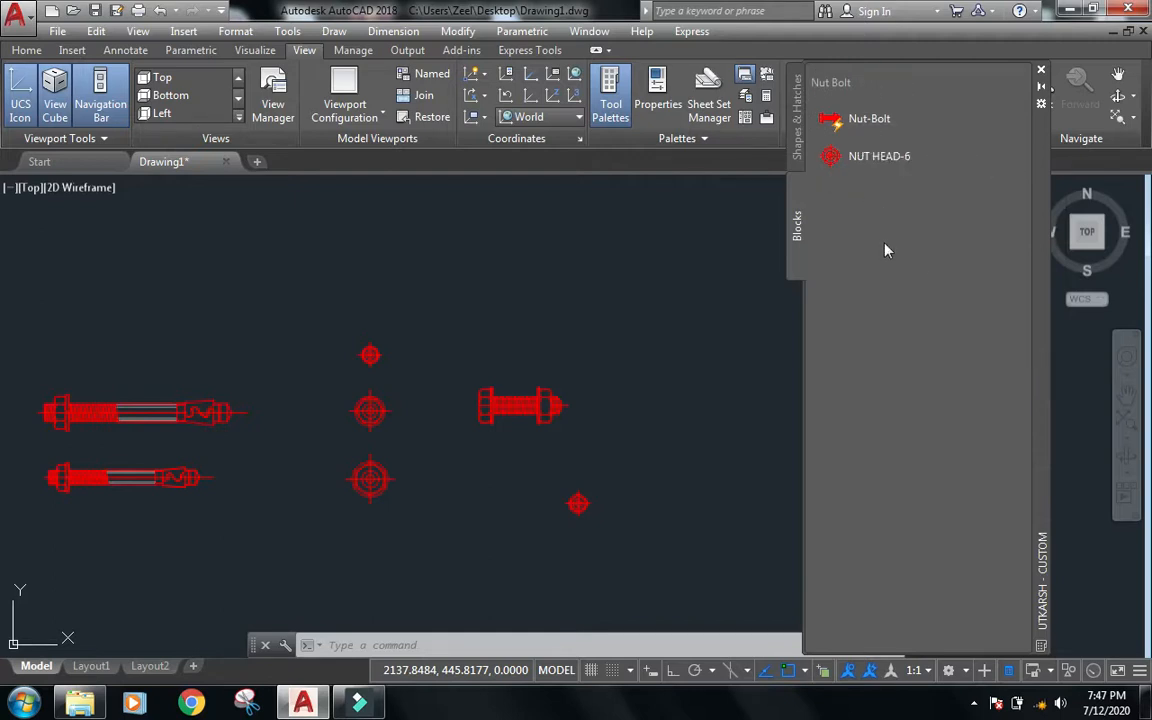
Add a separator below the NUT HEAD-6 tool, followed by the text heading Fasteners.
right_click(909, 288)
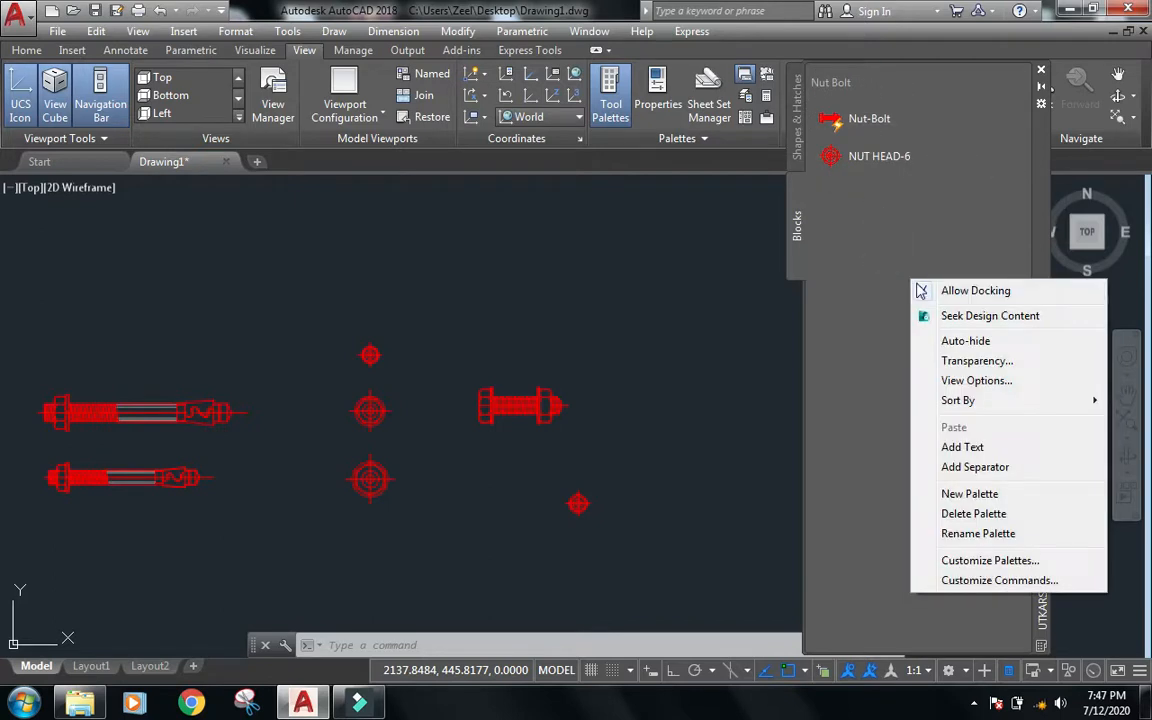
left_click(978, 468)
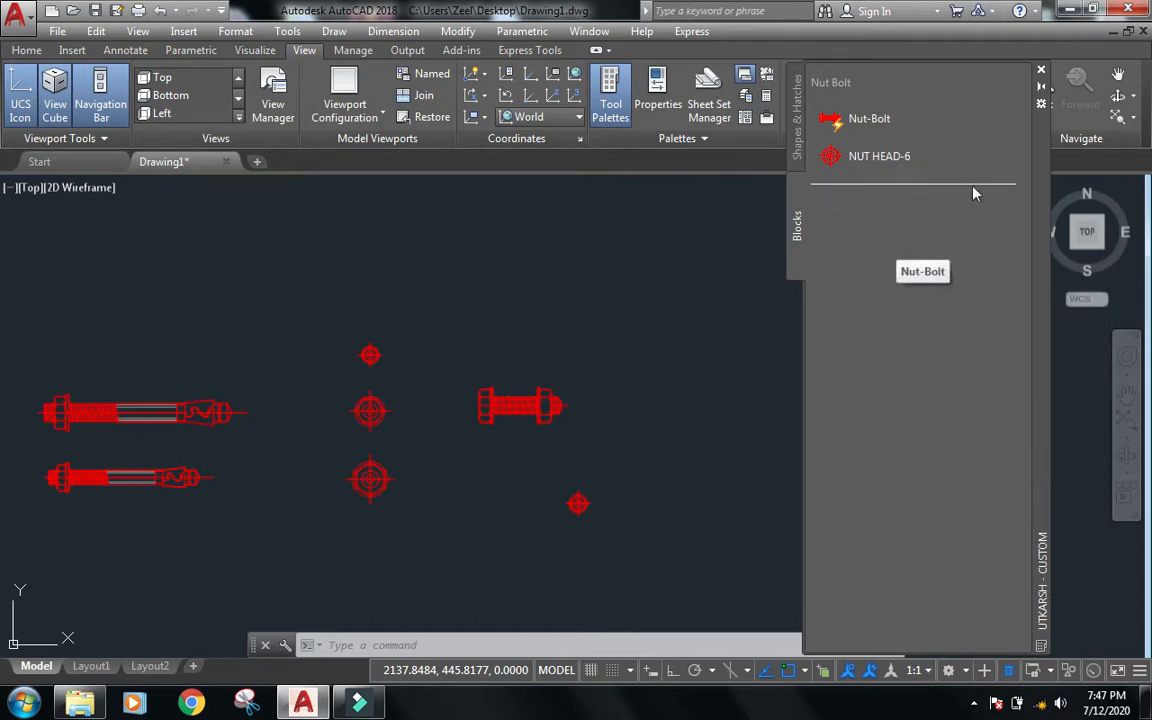
right_click(873, 218)
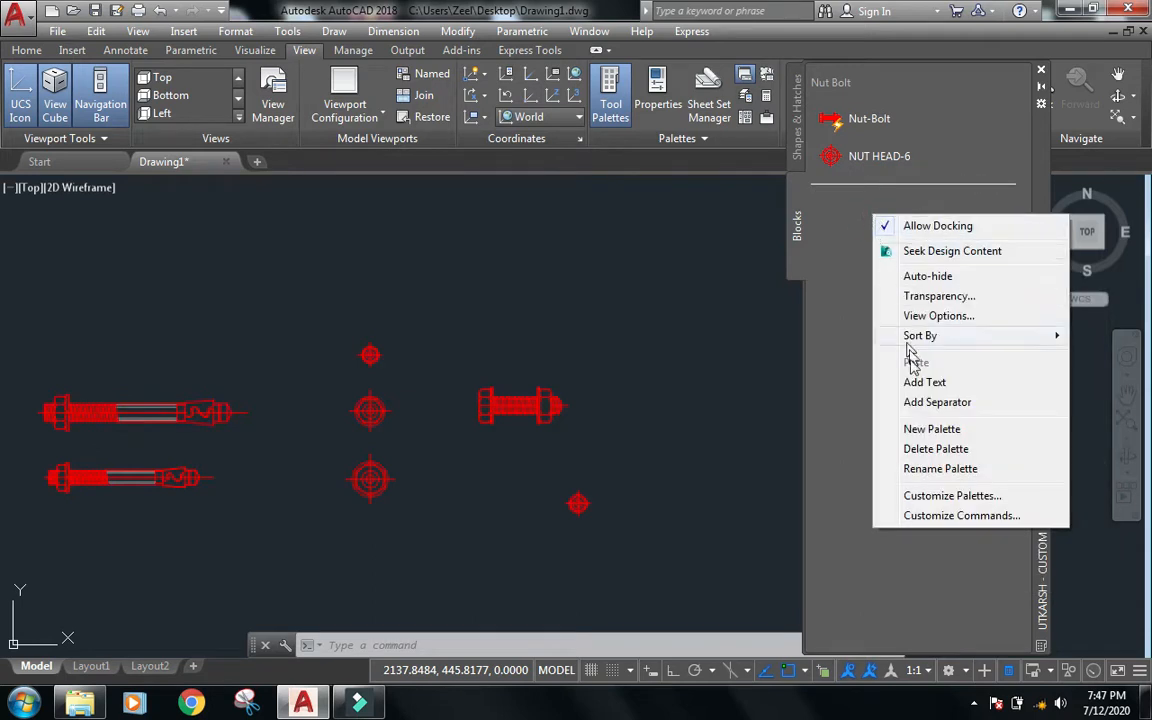
left_click(919, 384)
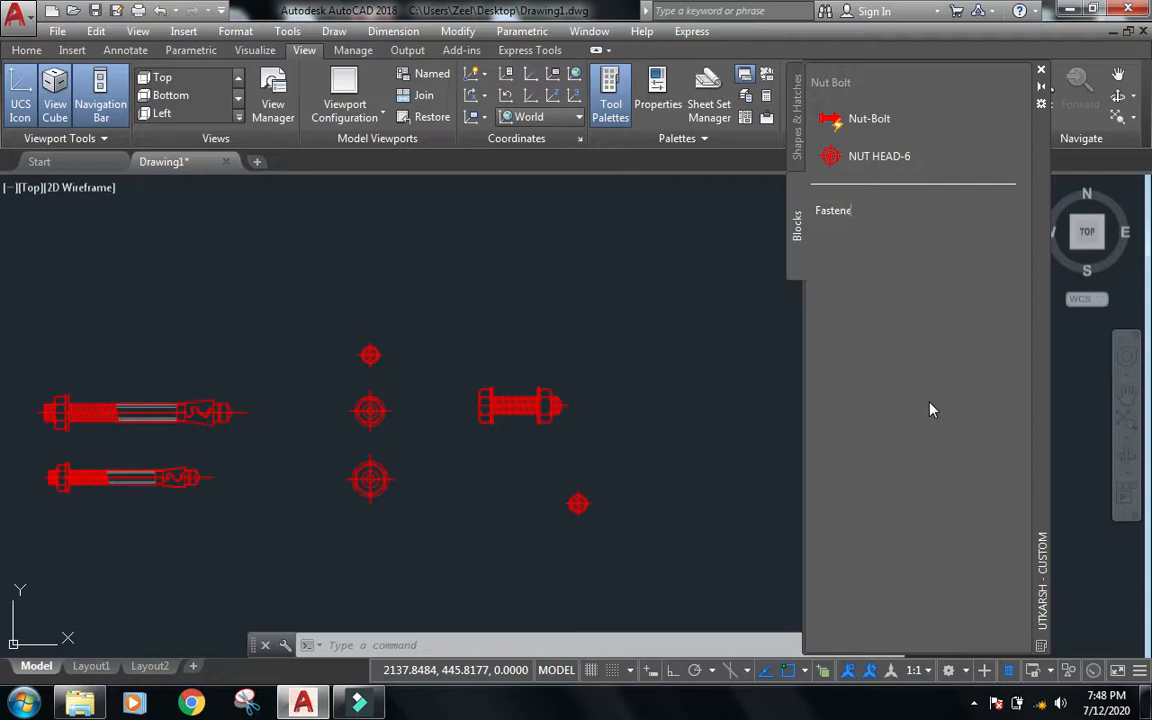
left_click(934, 370)
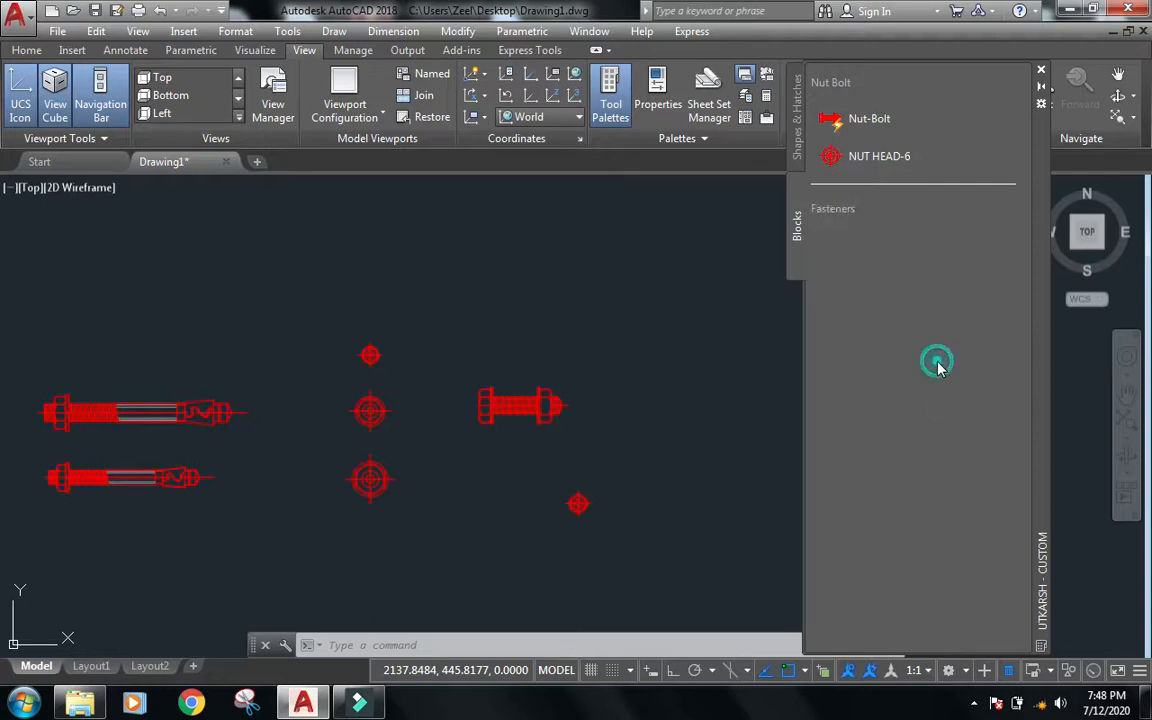
Add the upper of the two long expansion bolt blocks to the Blocks palette beneath the Fasteners heading.
left_click(224, 351)
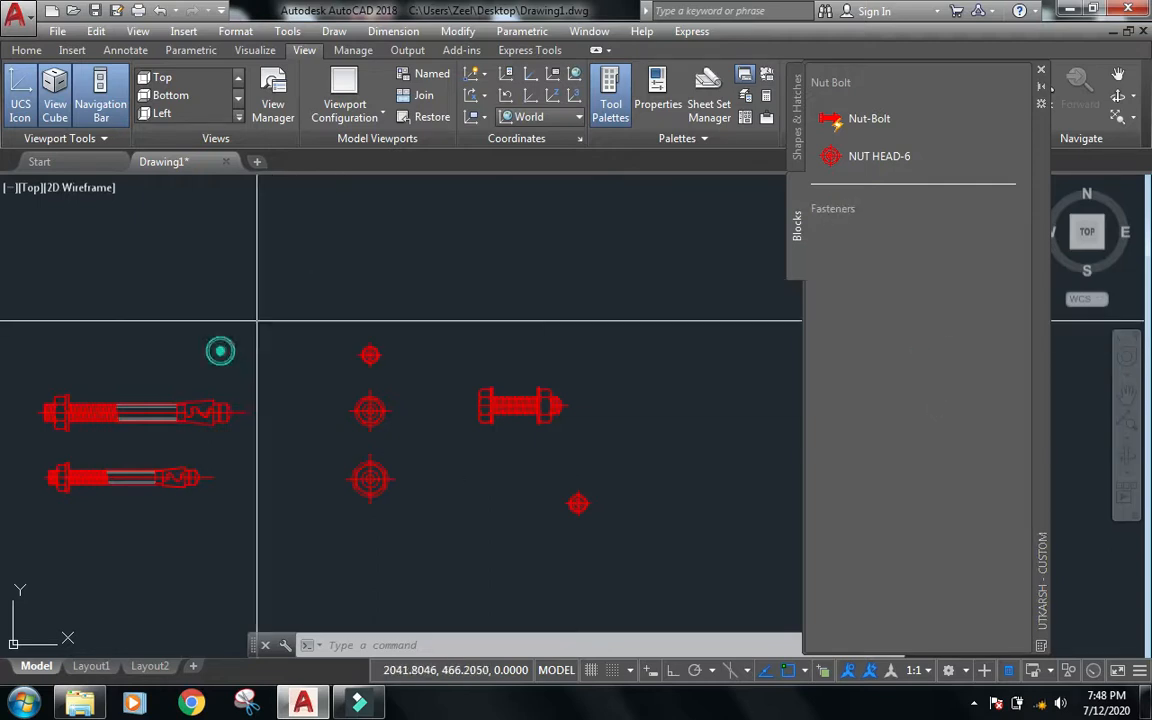
left_click(154, 442)
mouse_move(205, 410)
left_mouse_down()
mouse_move(586, 303)
mouse_move(853, 358)
mouse_move(920, 340)
left_mouse_up()
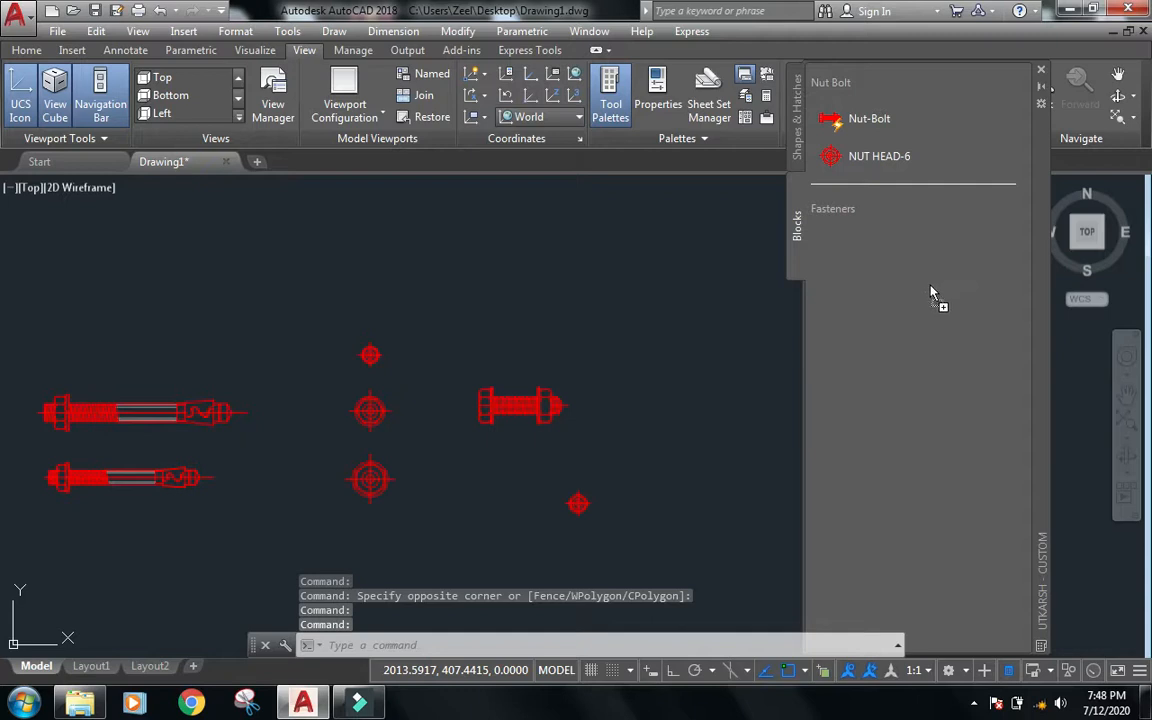
scroll(638, 316, "down", 4)
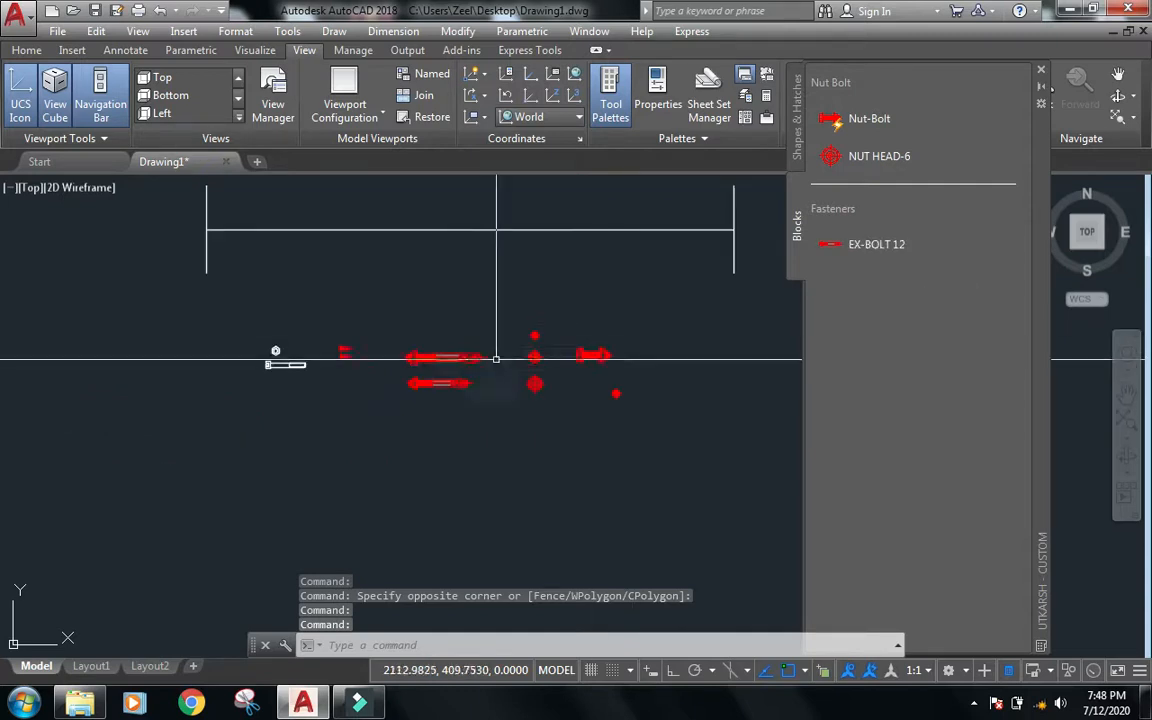
key("Escape")
key("Escape")
Copy the upper red screw block and paste it into the Blocks palette below the EX-BOLT 12 tool.
scroll(496, 358, "up", 8)
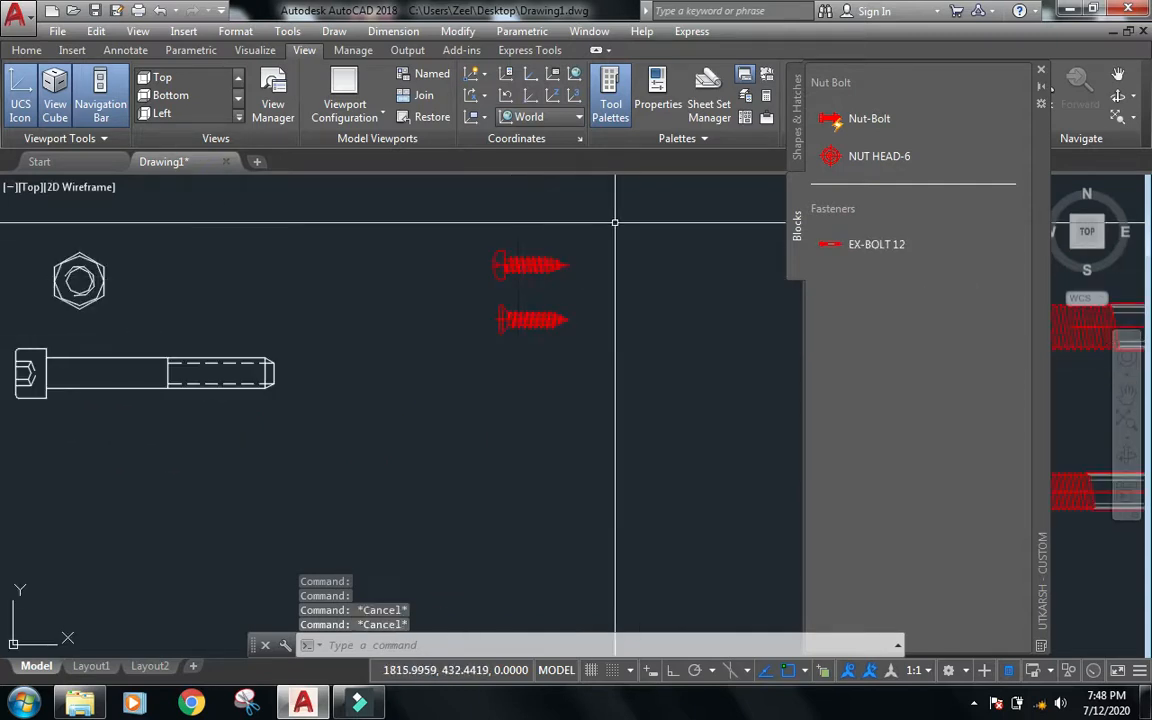
left_click(514, 262)
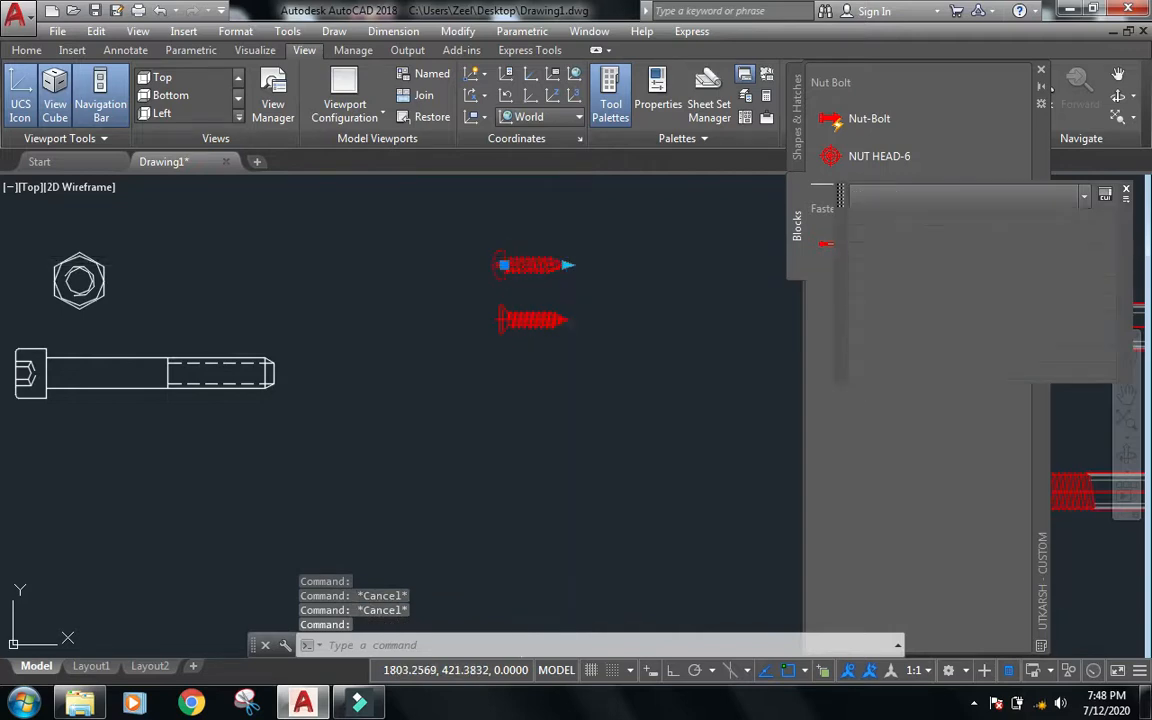
key("ctrl+c")
right_click(900, 428)
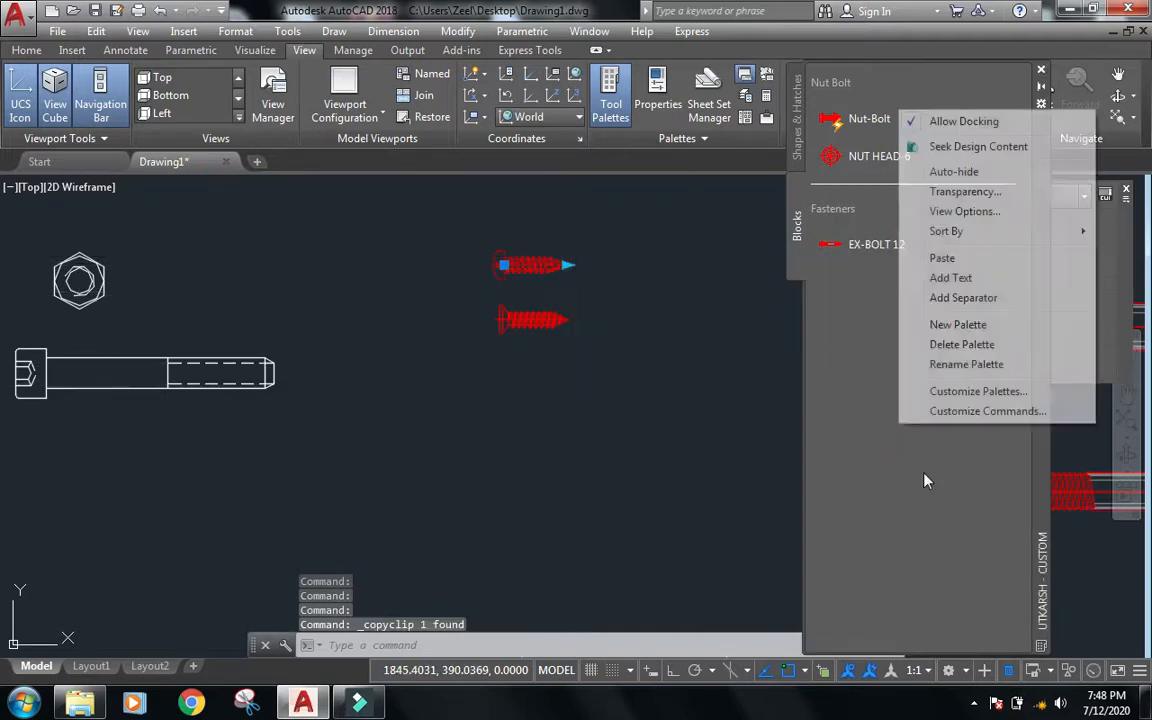
left_click(957, 260)
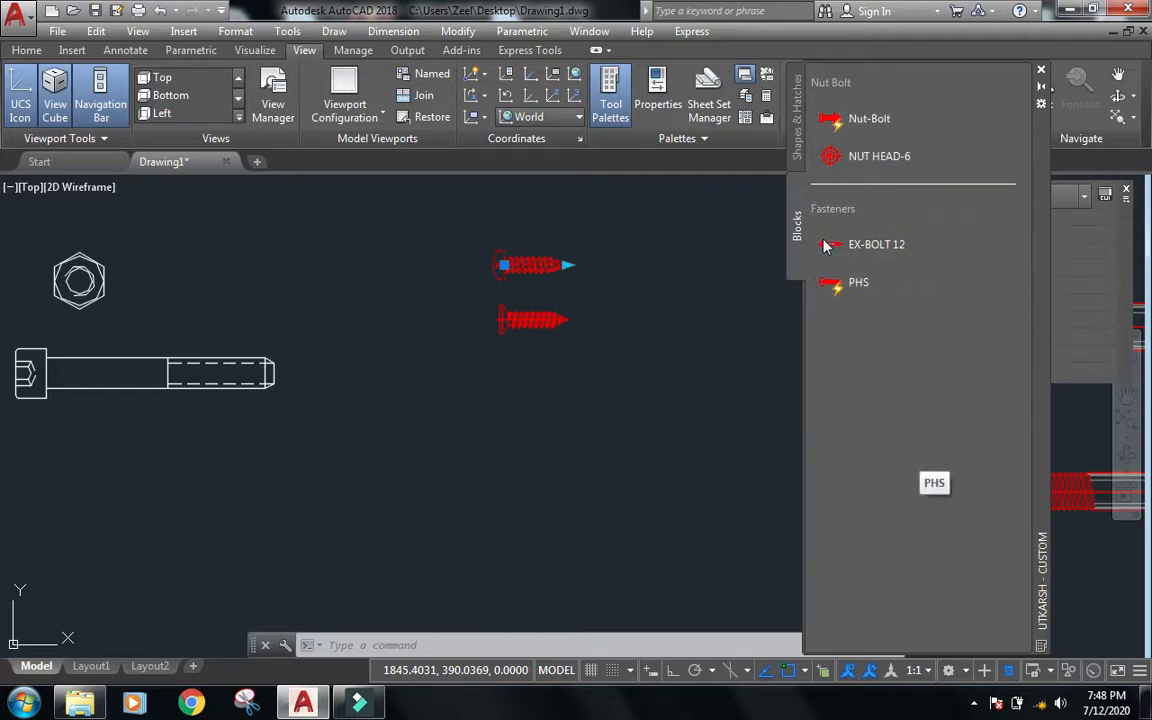
Start a new drawing and insert the Nut-Bolt block into it from the Blocks palette.
left_click(61, 161)
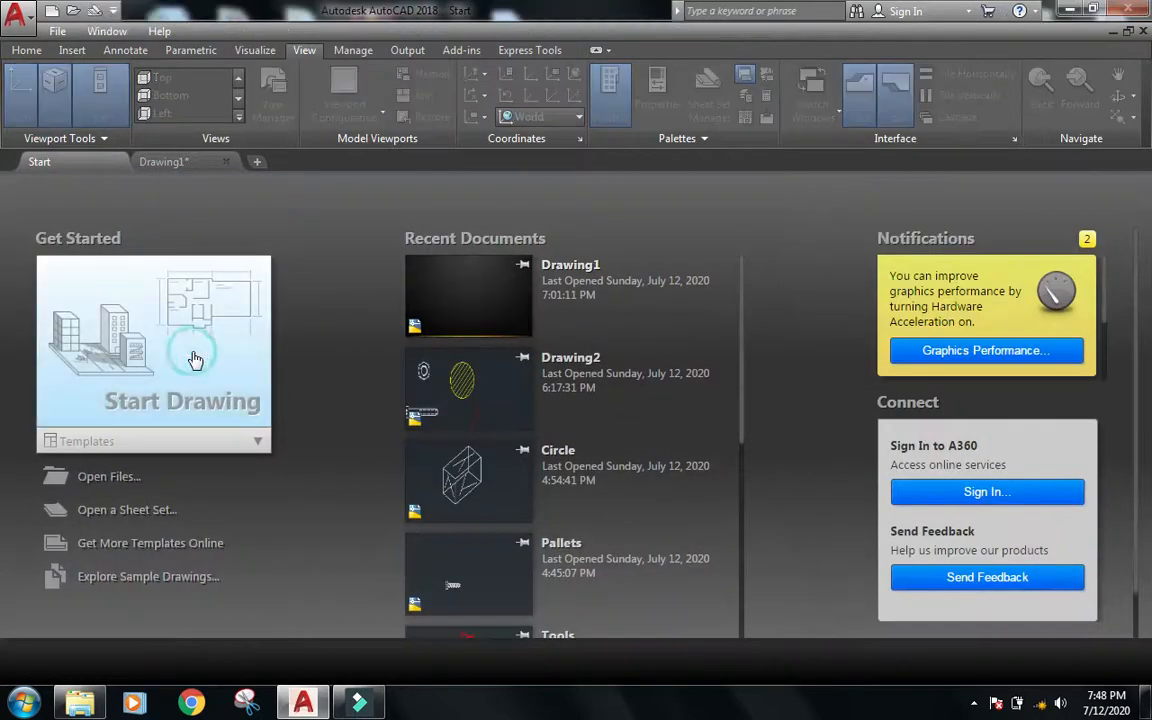
left_click(195, 360)
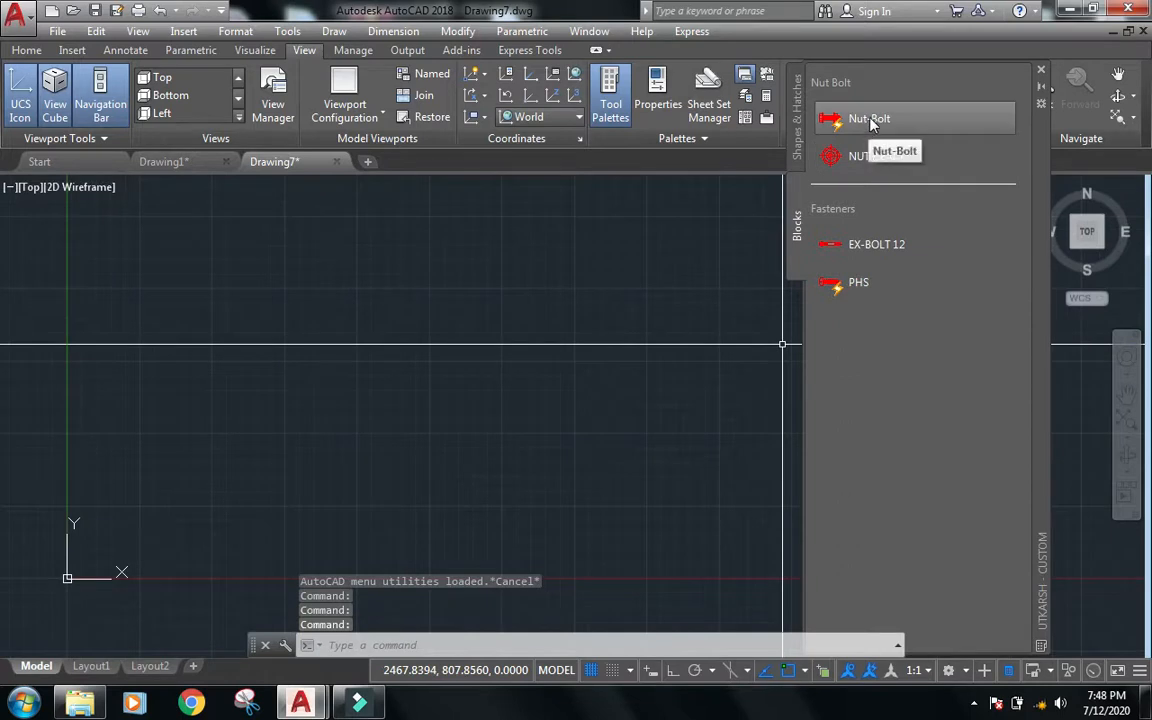
left_click(869, 119)
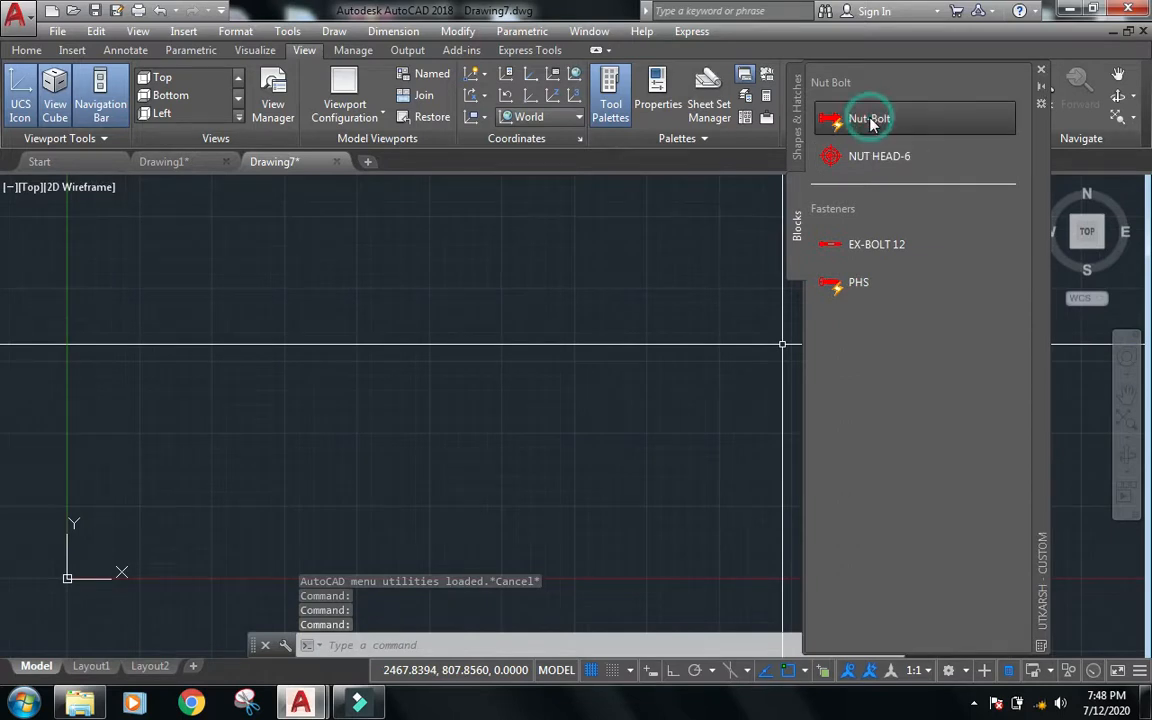
left_click(329, 411)
scroll(330, 412, "up", 2)
scroll(329, 411, "up", 5)
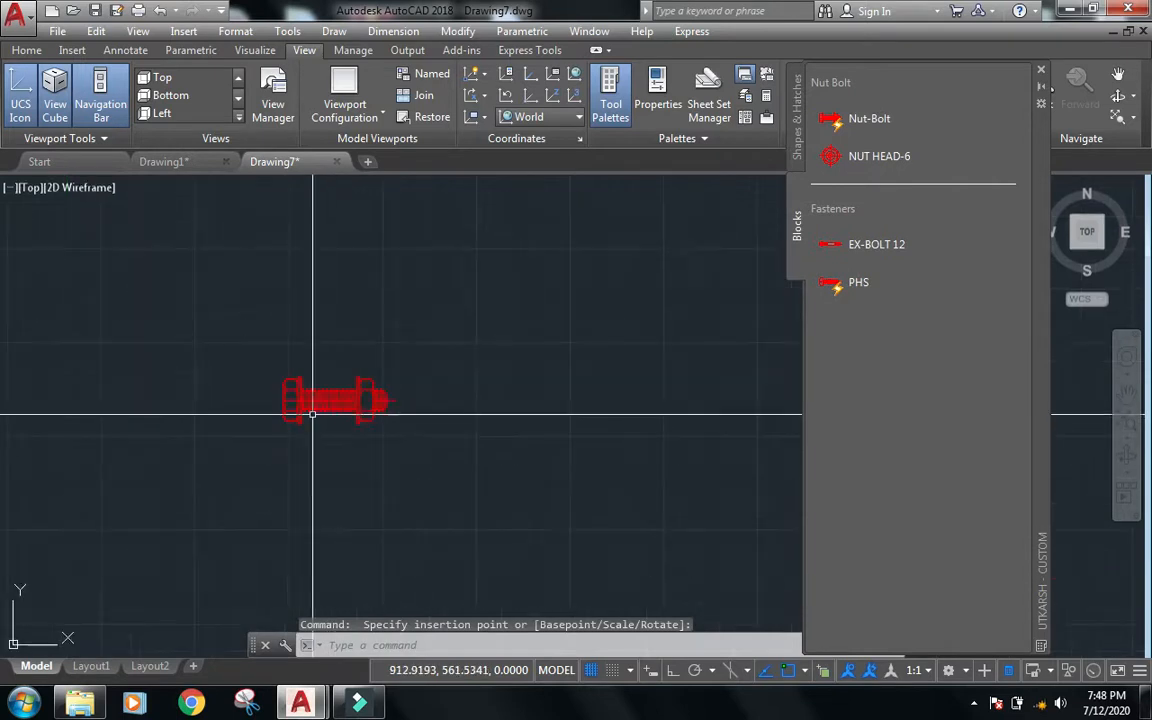
Insert the EX-BOLT 12 block from the Blocks palette just below the nut bolt.
left_click(856, 246)
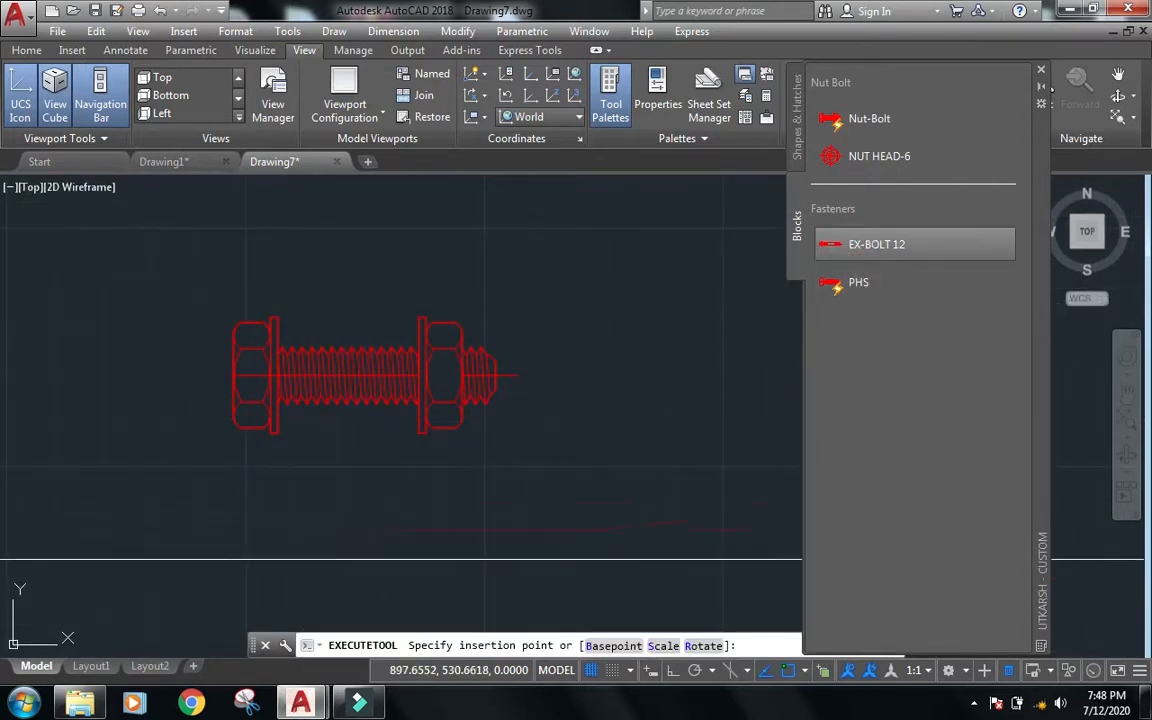
scroll(391, 368, "down", 4)
scroll(490, 414, "down", 5)
middle_click_drag(553, 383, 567, 441)
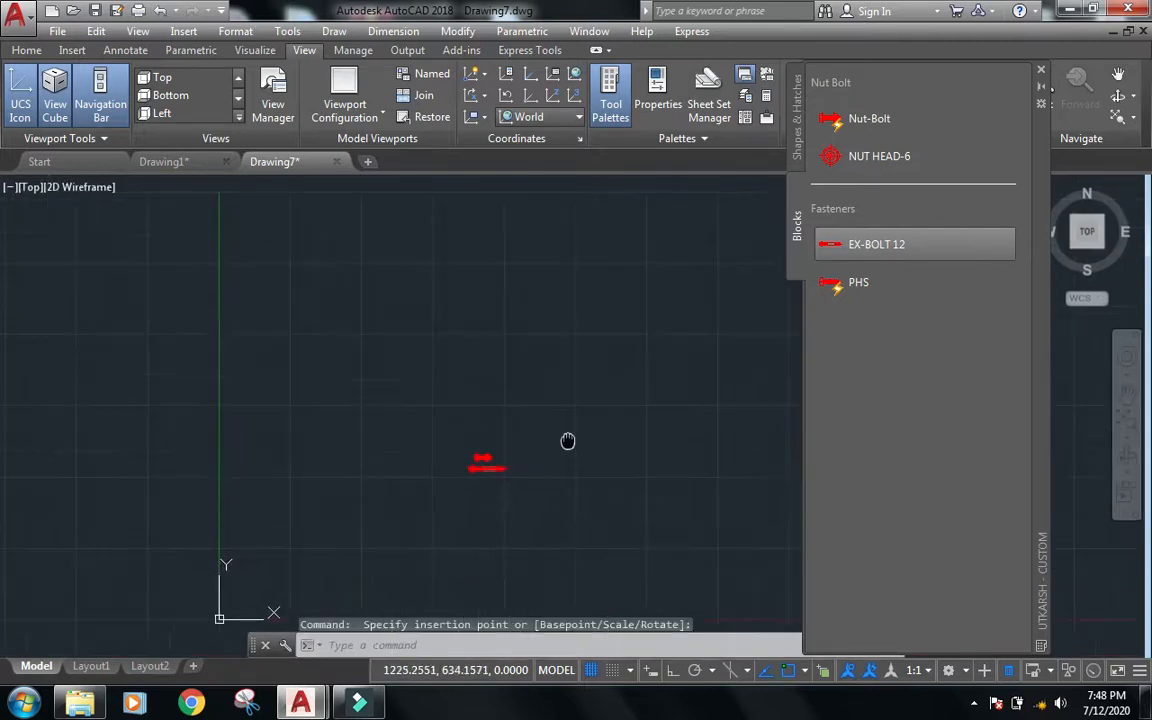
key("Escape")
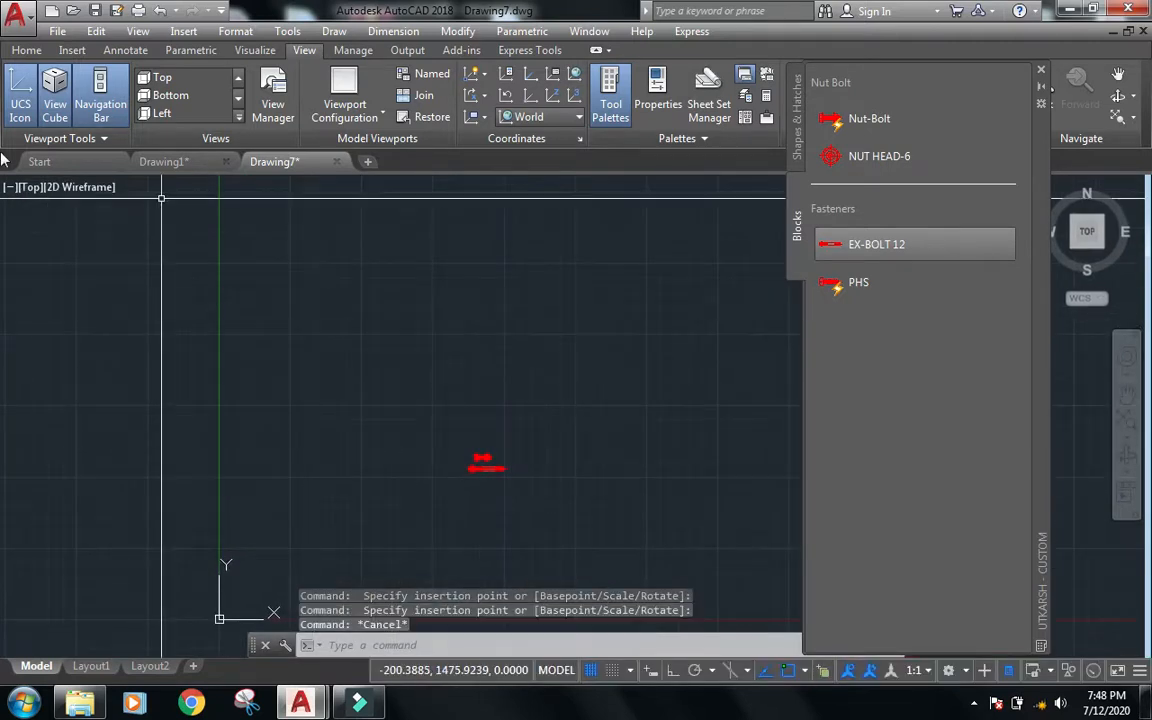
Return to Drawing1 and display the empty Shapes & Hatches palette.
left_click(188, 163)
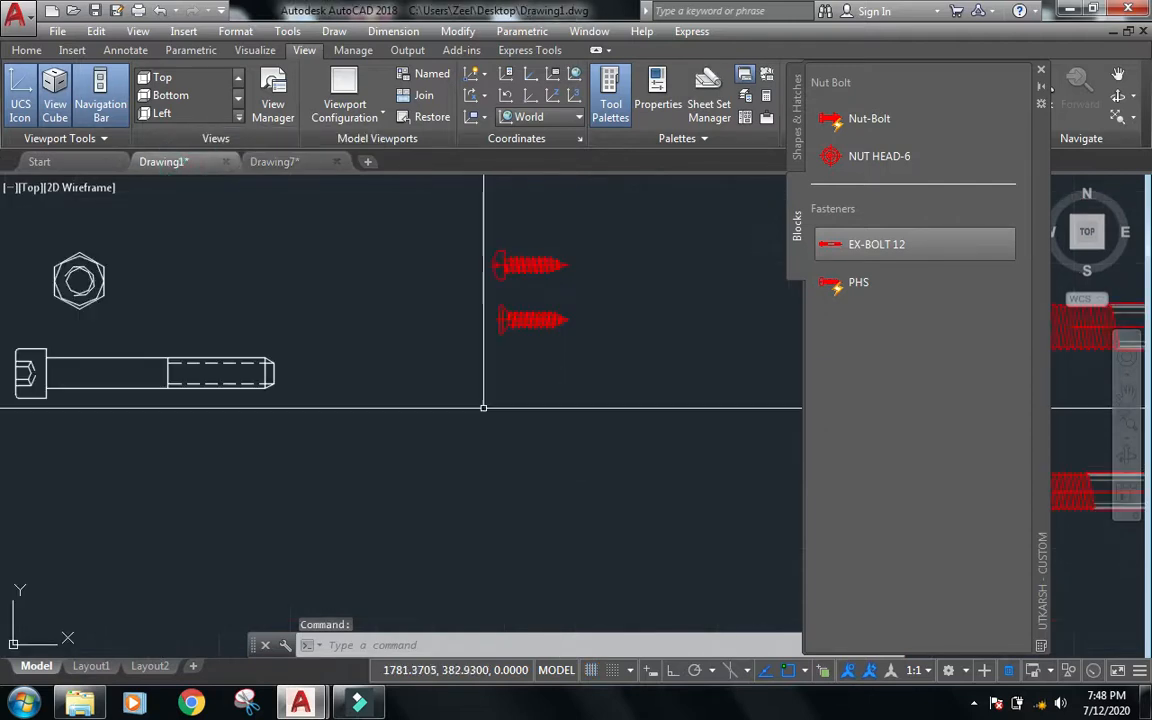
key("Escape")
scroll(380, 334, "down", 4)
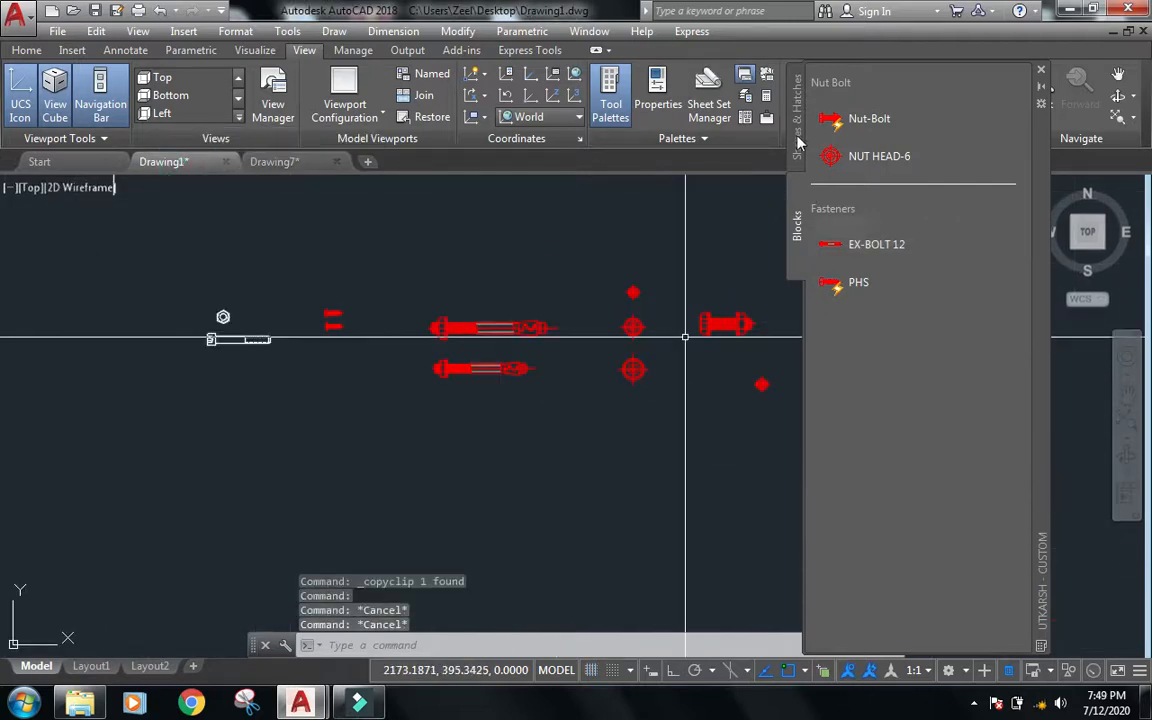
left_click(799, 135)
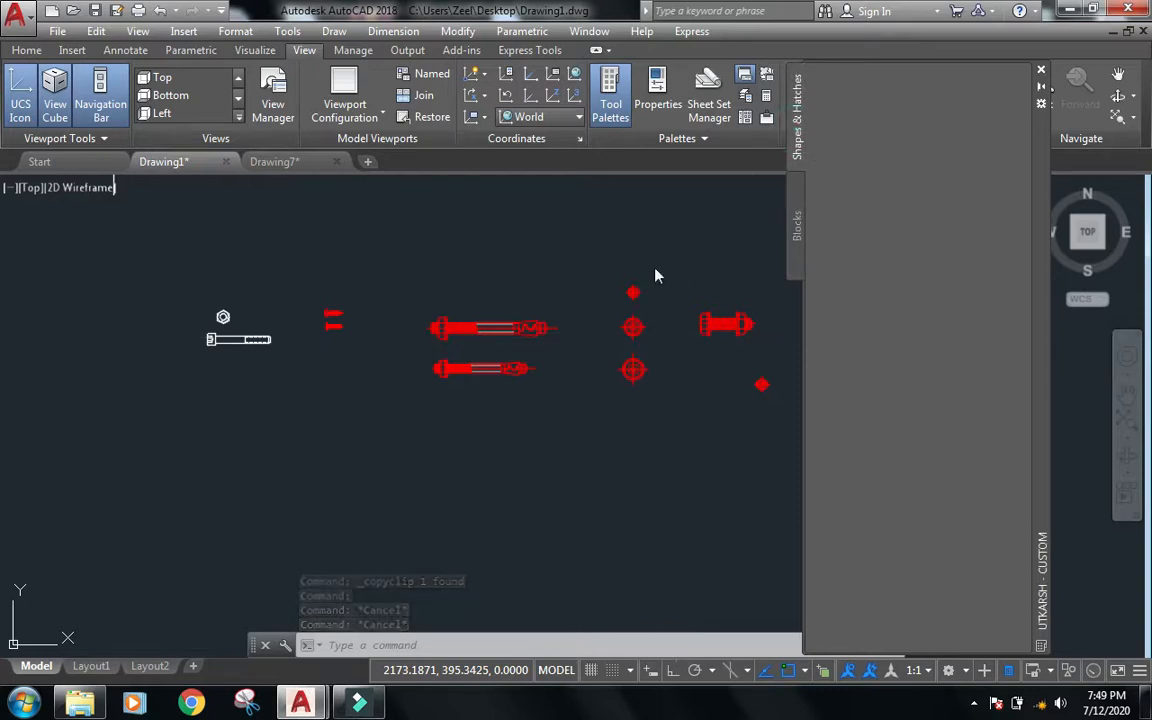
Draw a trial rectangle in the empty area below the two screws and erase it.
scroll(267, 373, "down", 3)
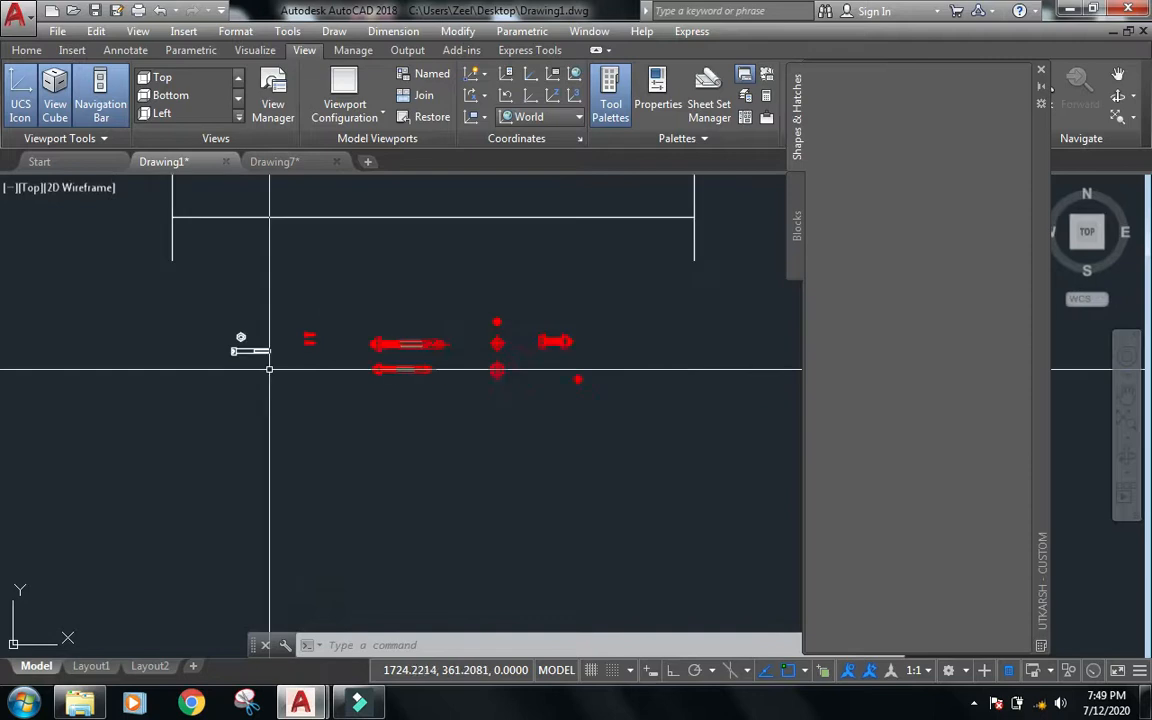
scroll(298, 360, "up", 7)
type("rec")
key("Return")
left_click(348, 437)
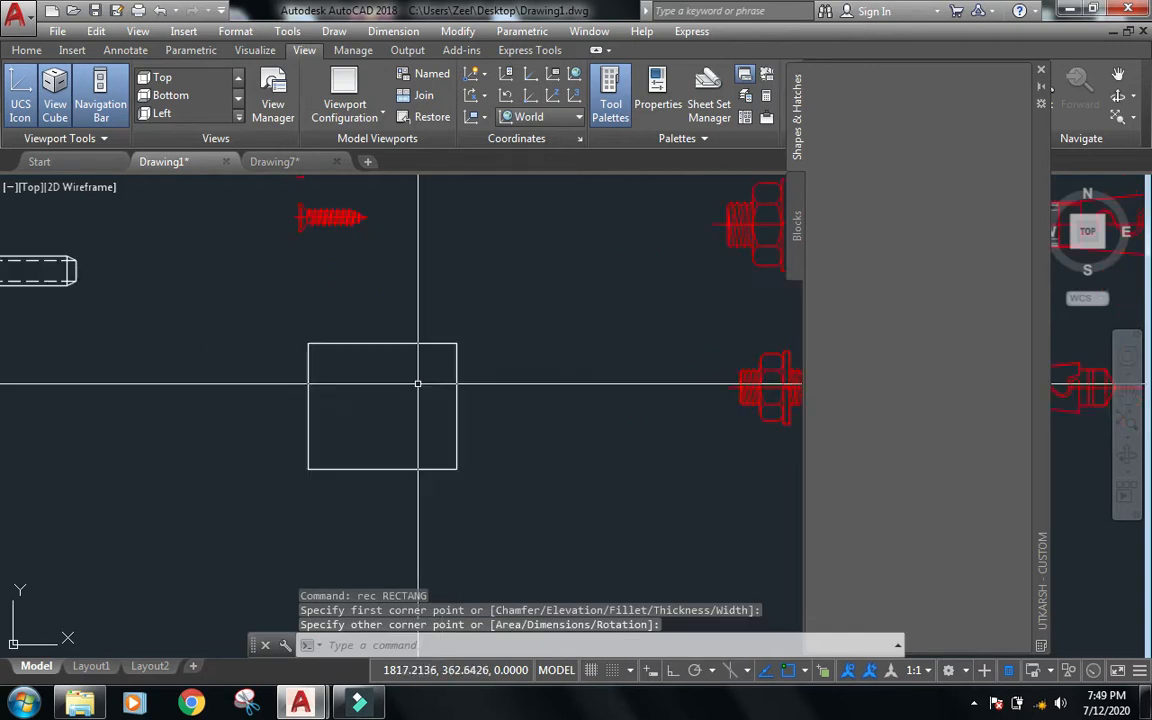
left_click(476, 355)
left_click(398, 373)
type("e")
key("Return")
Draw a single diagonal line about 41 units long in the empty area below the two screws.
type("l")
key("Return")
left_click(325, 423)
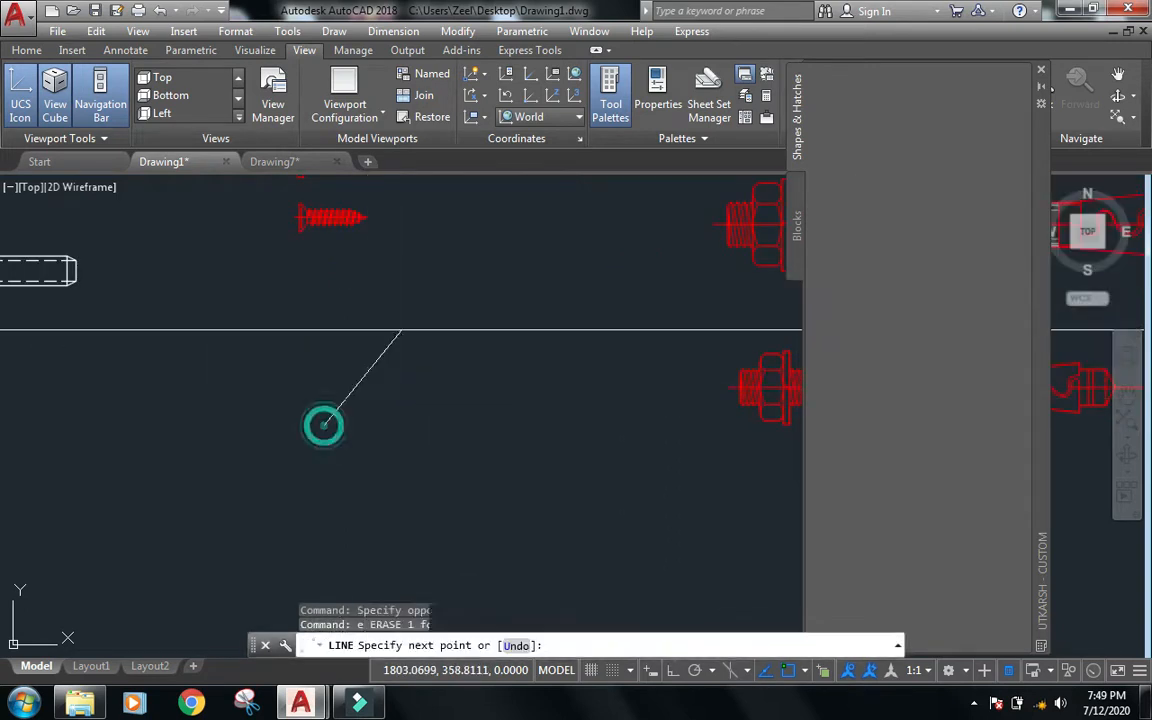
left_click(423, 310)
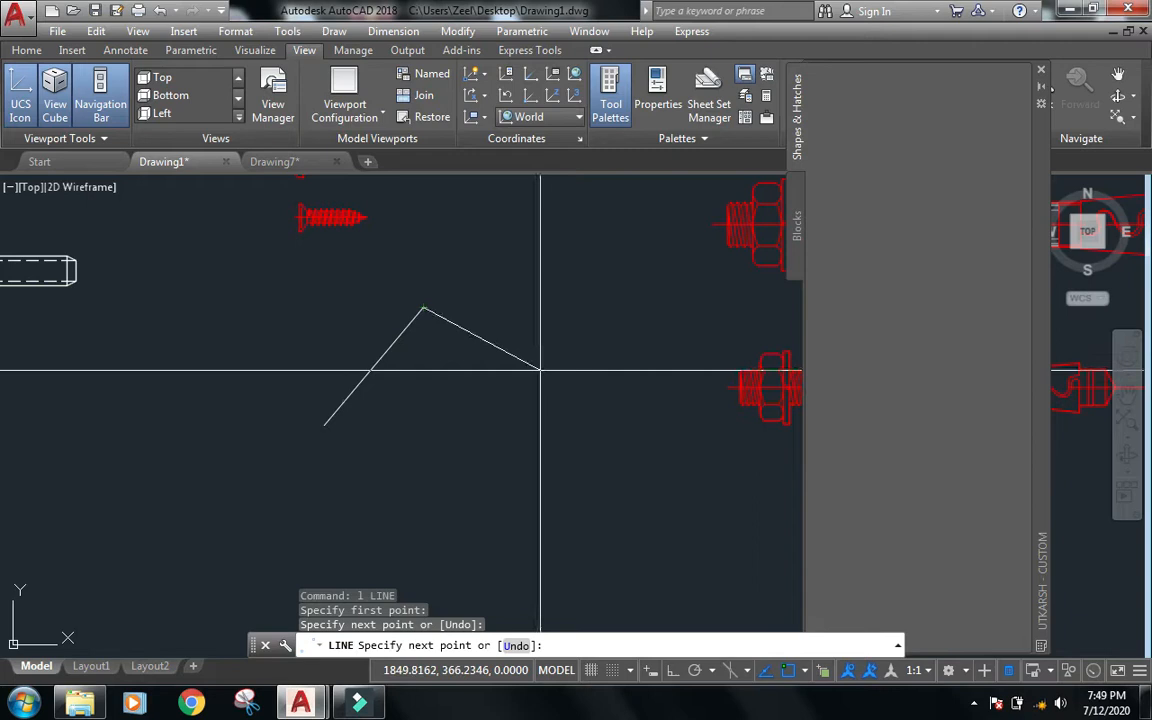
key("Escape")
Draw a circle in the empty space to the right of the diagonal line.
type("c")
key("Return")
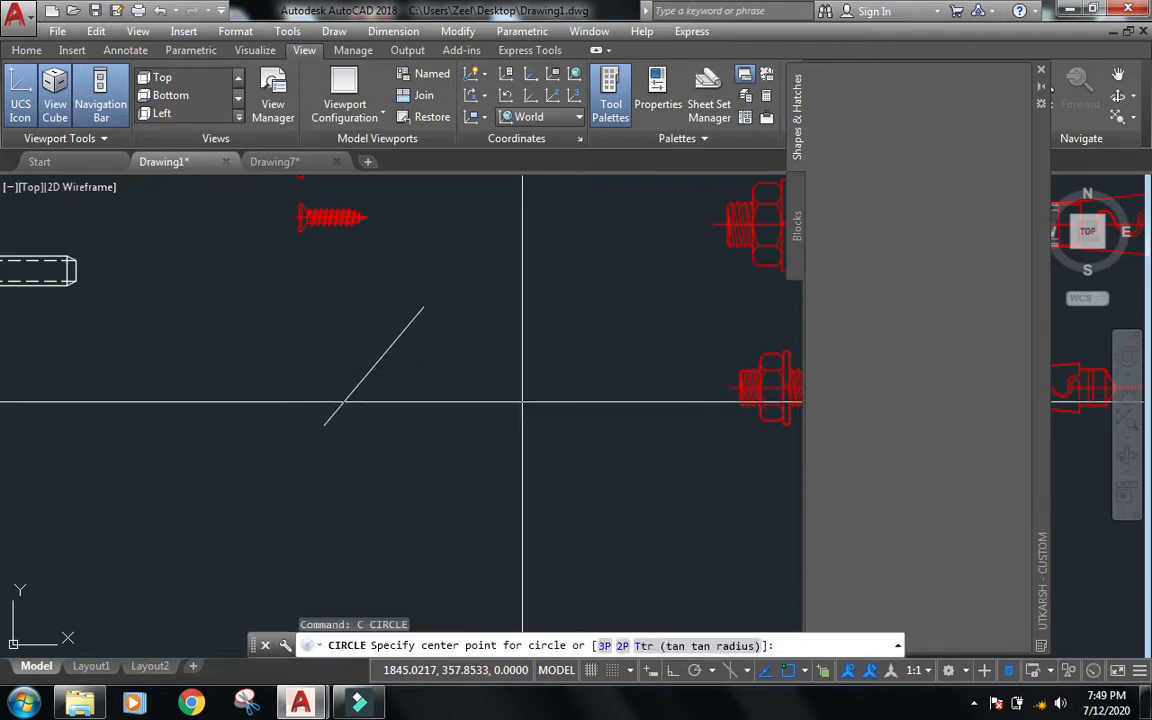
left_click(522, 400)
left_click(491, 446)
left_click(399, 360)
left_click(360, 314)
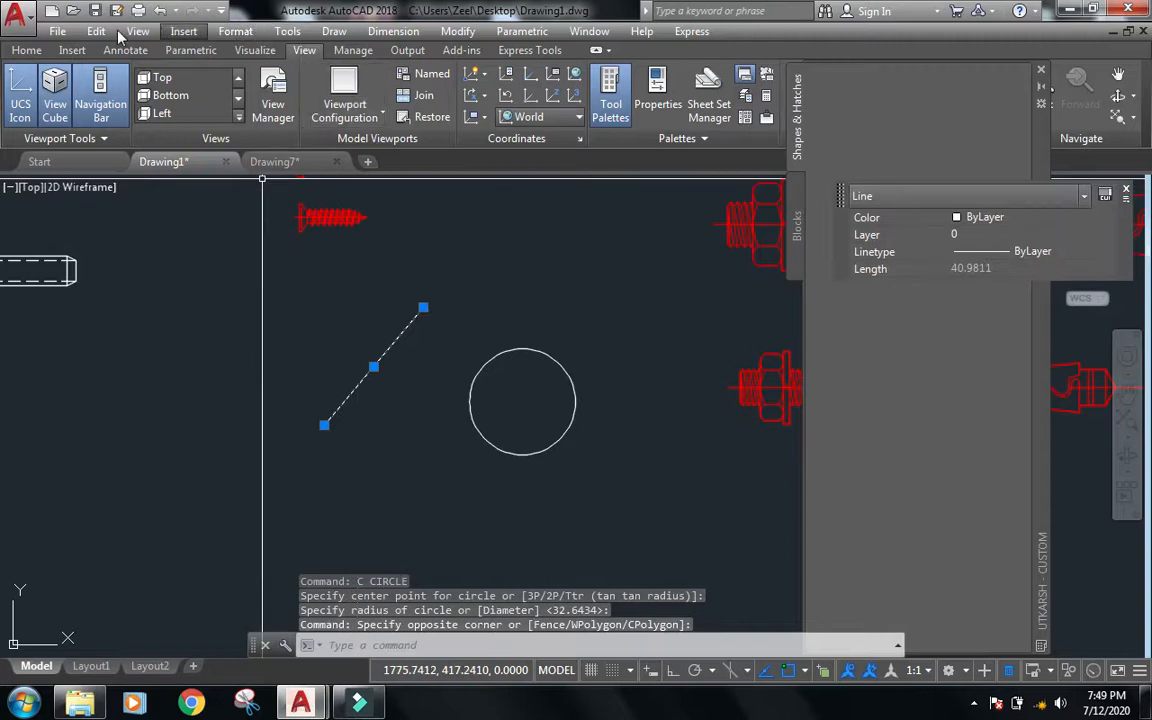
left_click(57, 31)
left_click(57, 31)
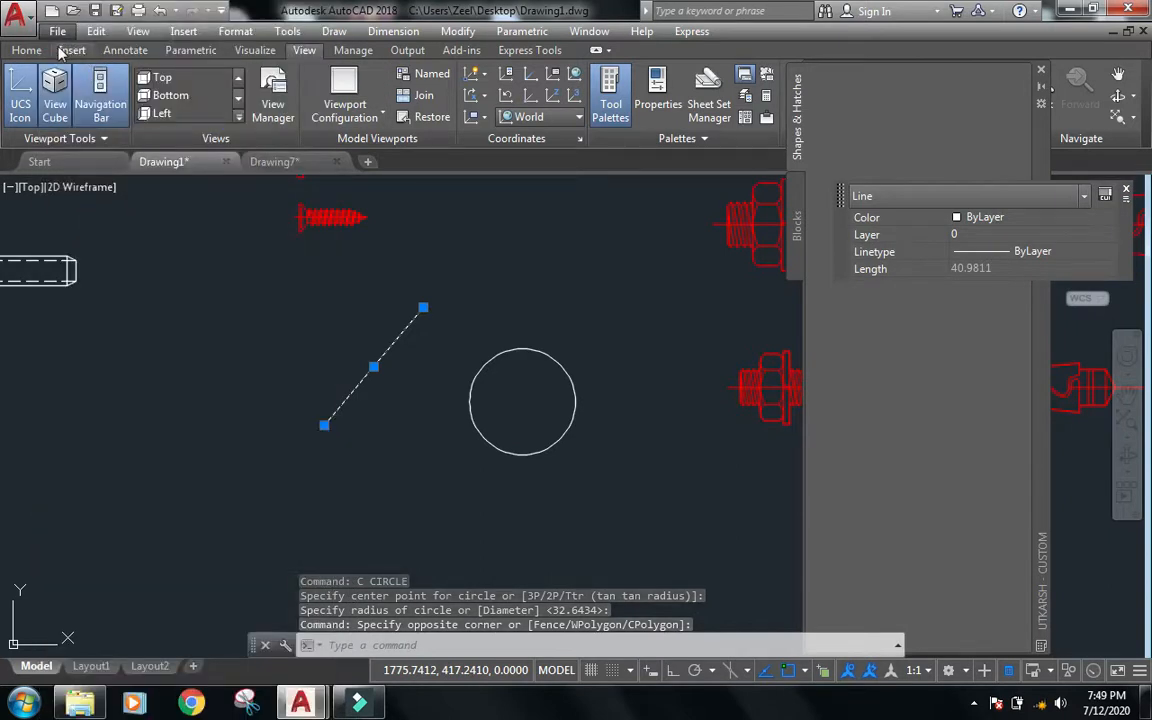
left_click(27, 50)
left_click(465, 74)
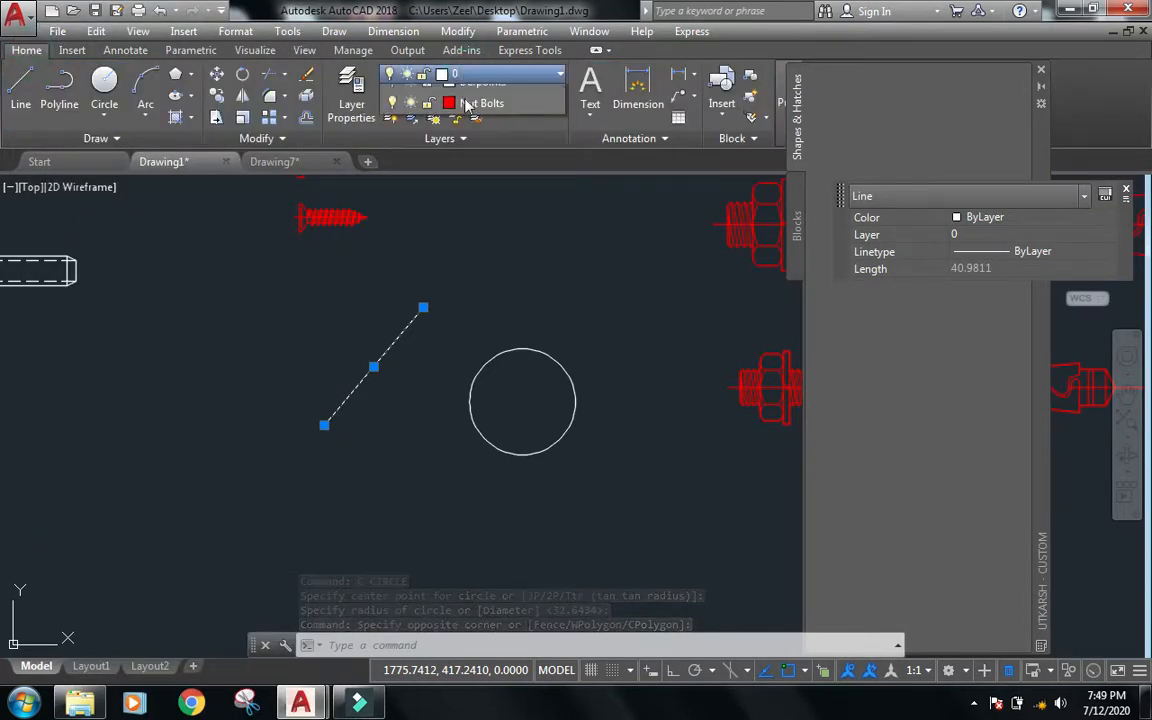
key("Escape")
key("Escape")
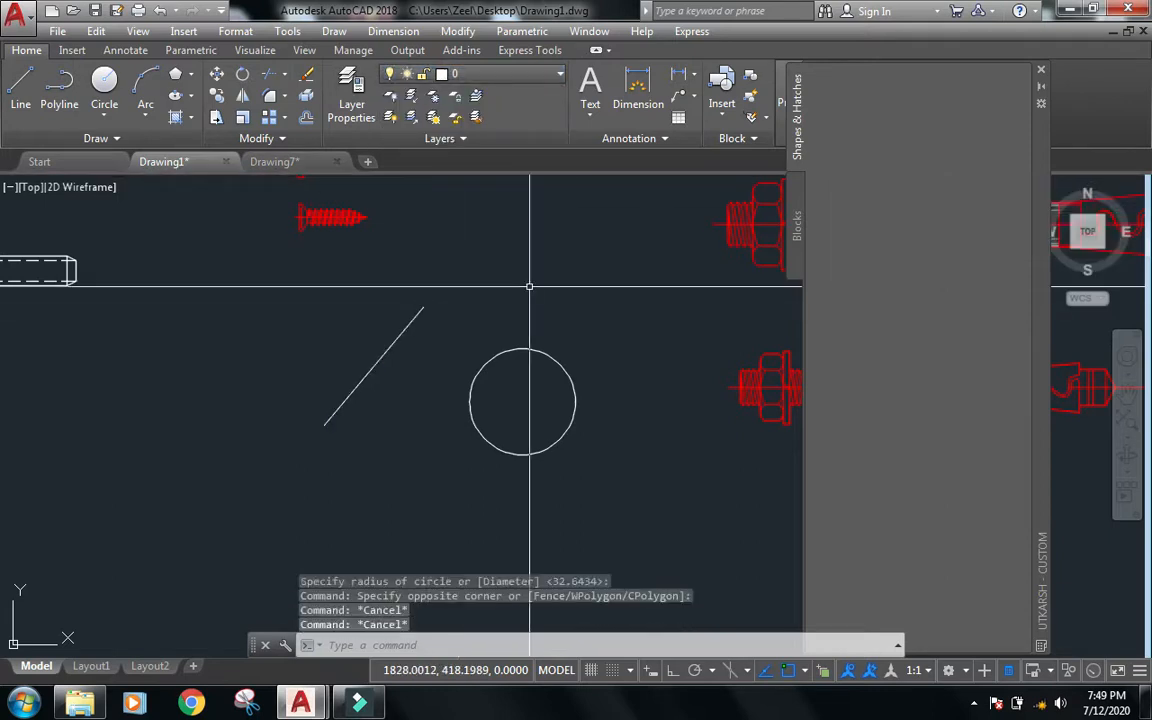
Create two new layers named Wall and Circles in the layer properties.
type("la")
key("Return")
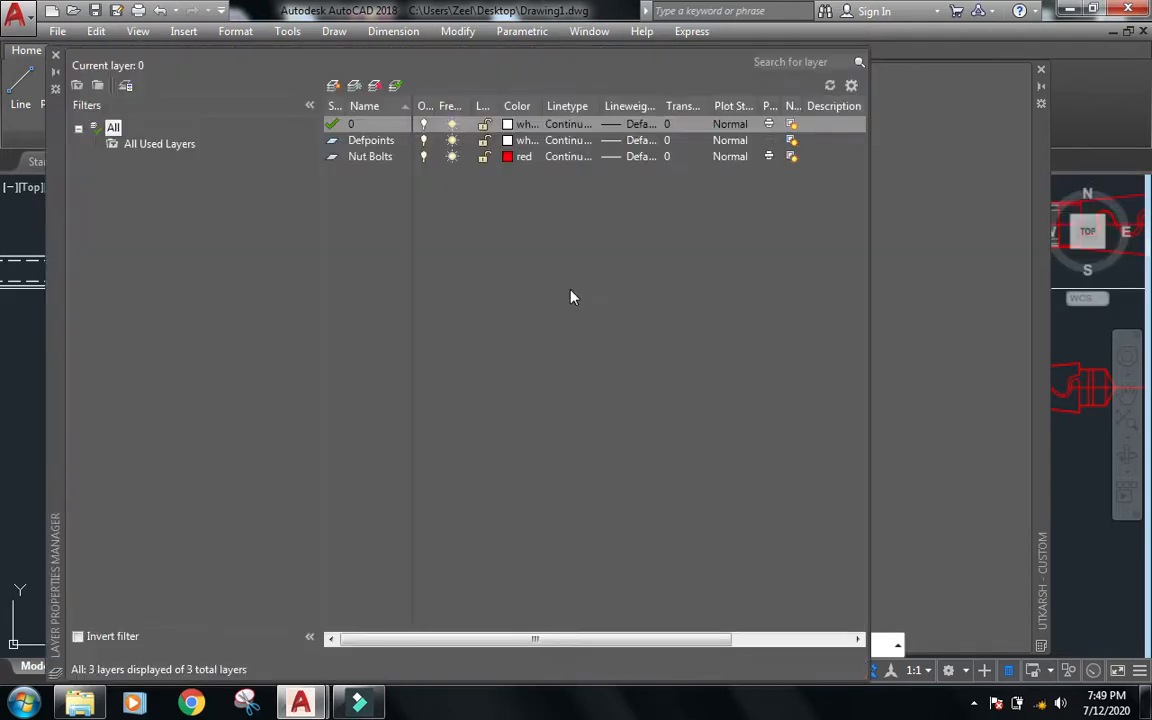
left_click(334, 84)
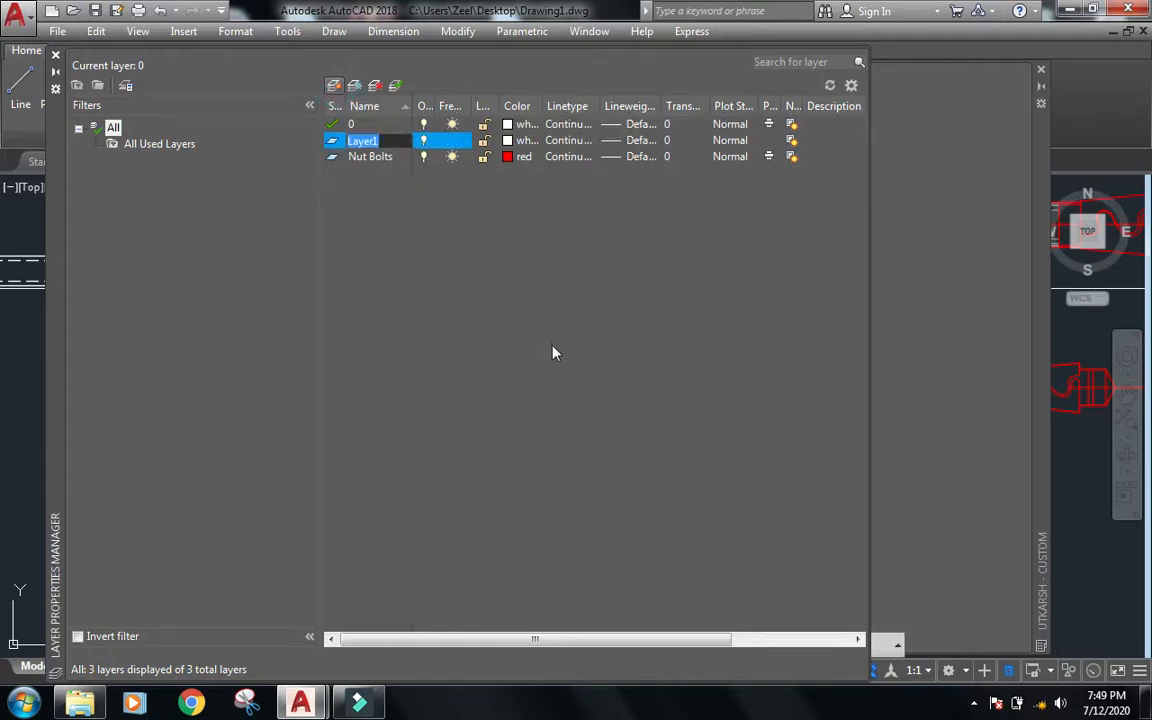
type("Wall")
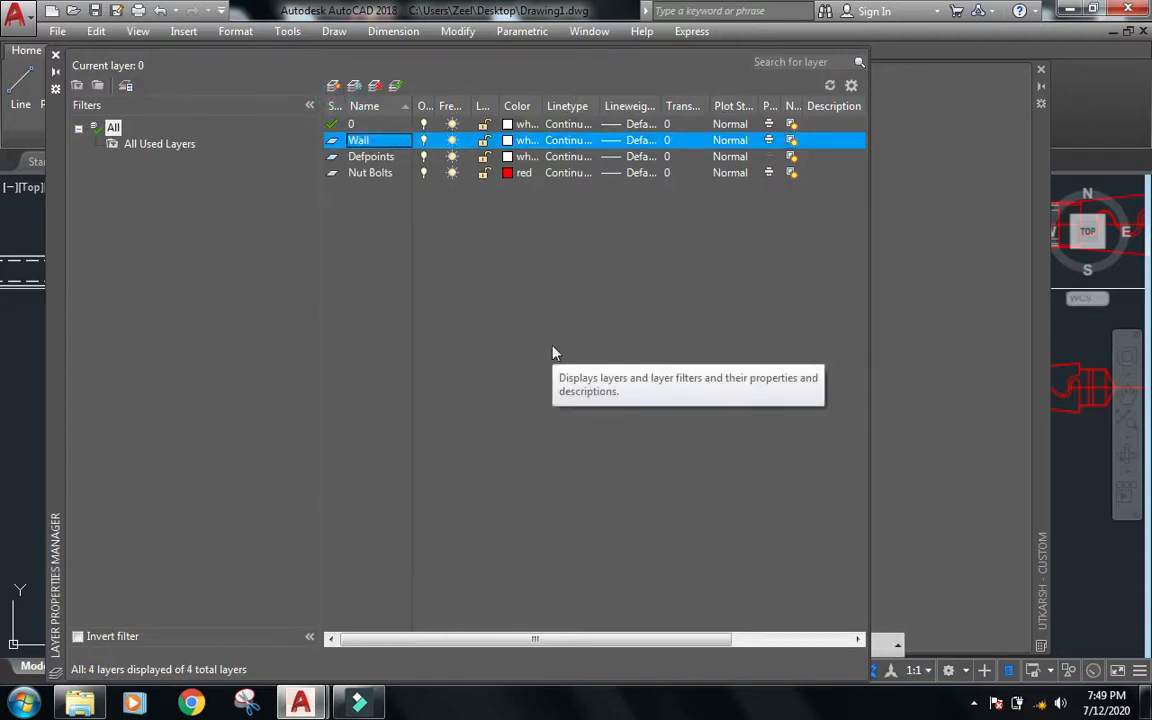
left_click(334, 85)
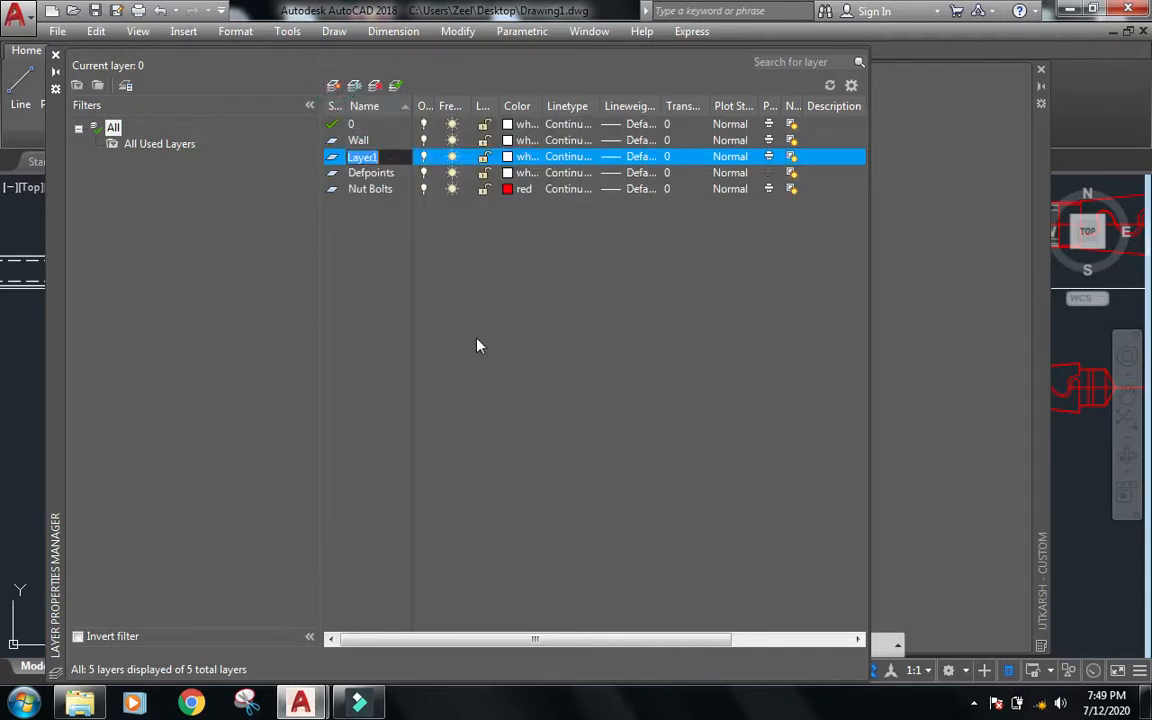
type("Circles")
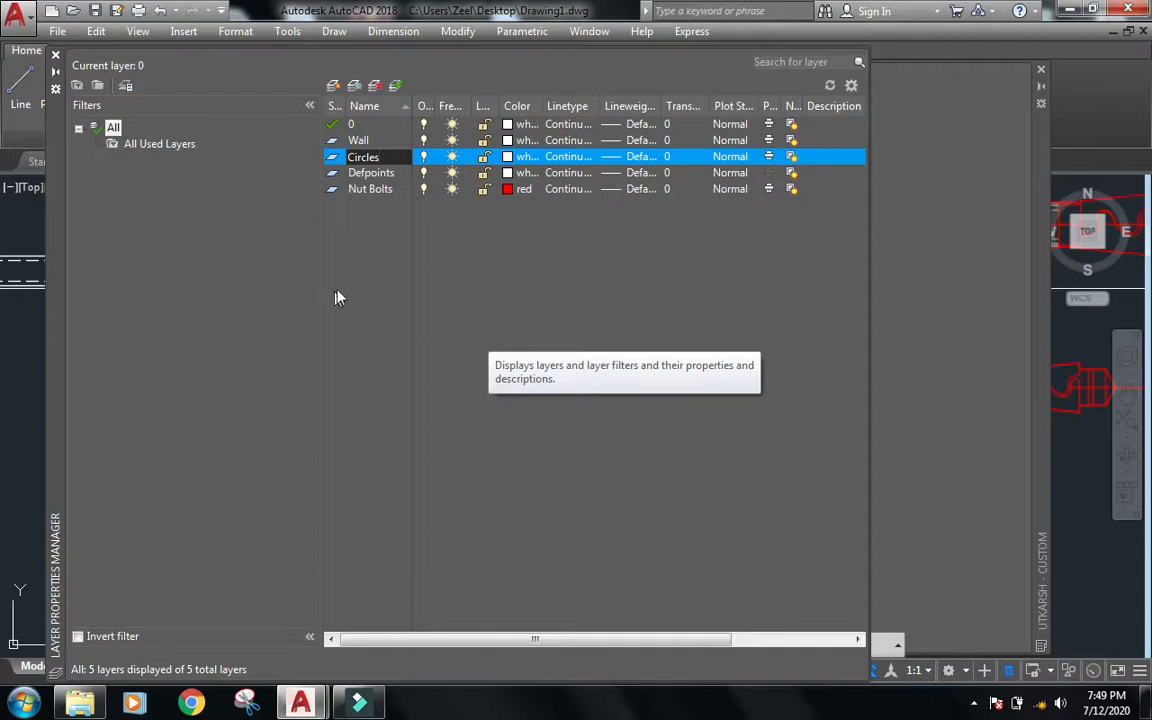
Create two more layers named Hatch and Dimensions.
right_click(362, 288)
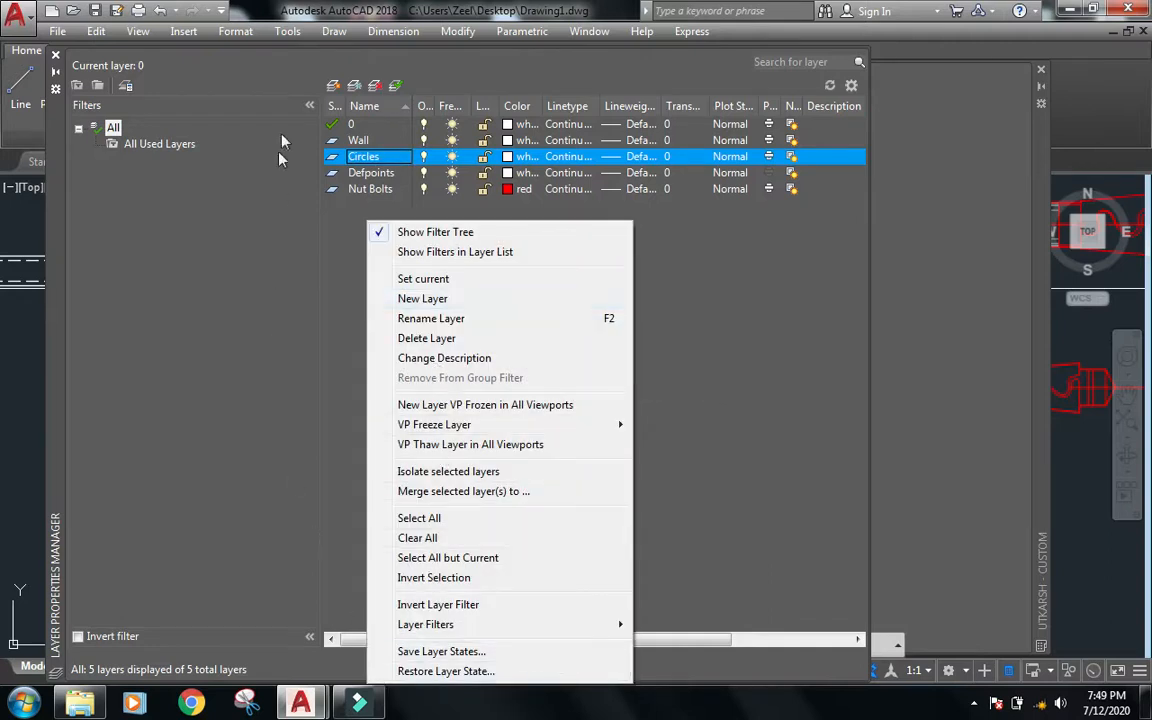
left_click(334, 86)
type("Hatch")
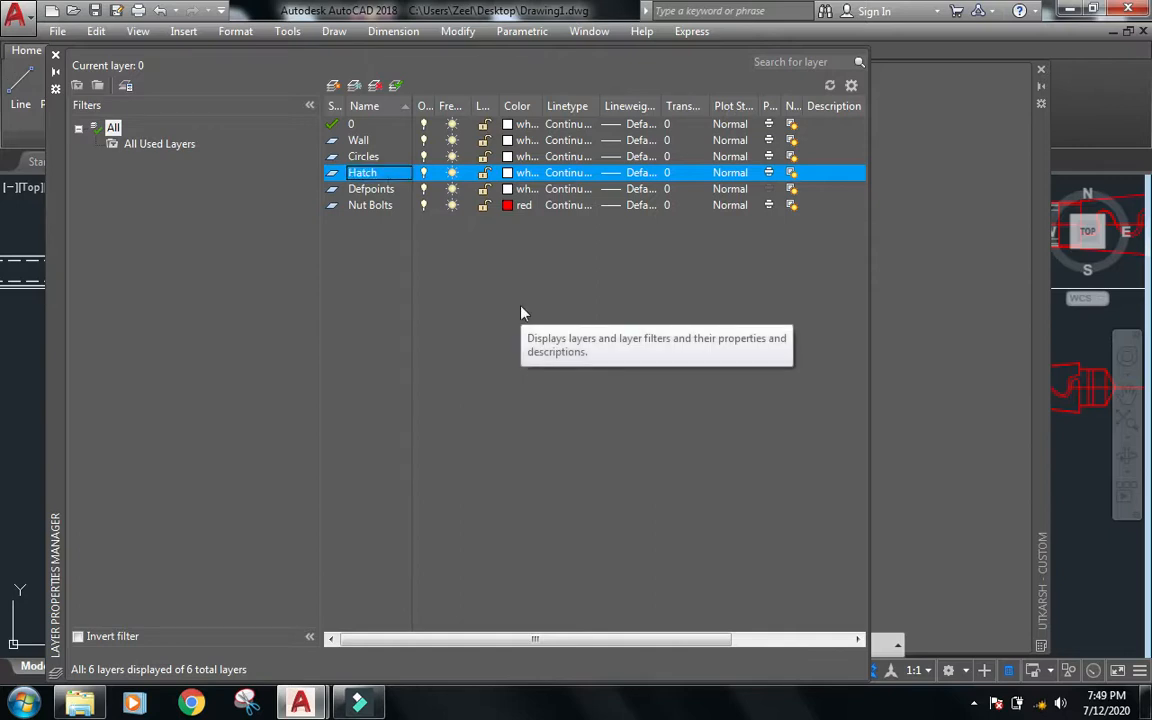
right_click(385, 219)
left_click(343, 80)
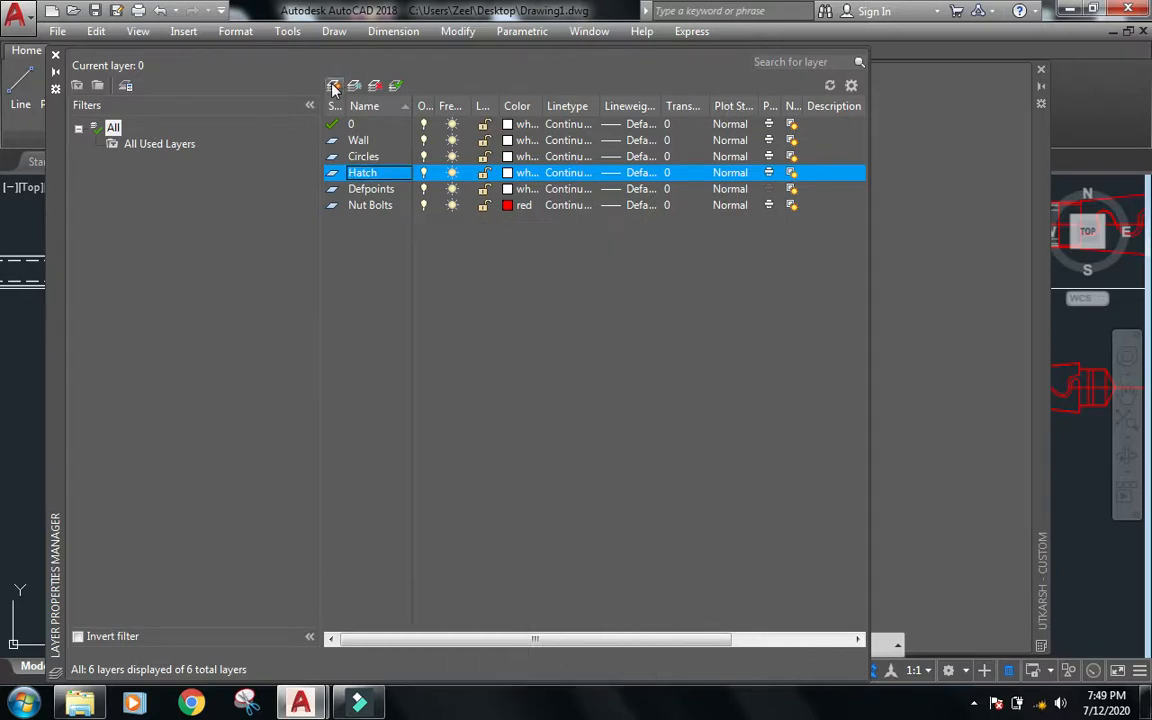
left_click(334, 86)
type("Dimensions")
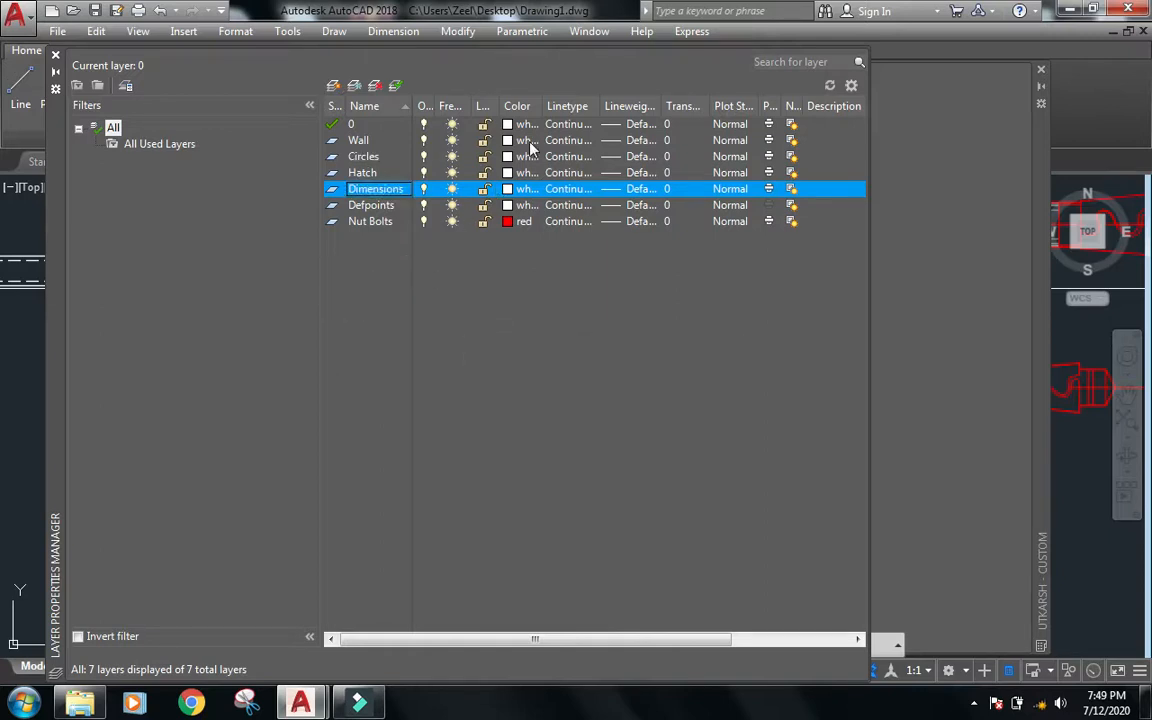
Set the Wall layer's color to red and the Circles layer's color to yellow.
left_click(530, 143)
left_click(527, 140)
type("red")
key("Return")
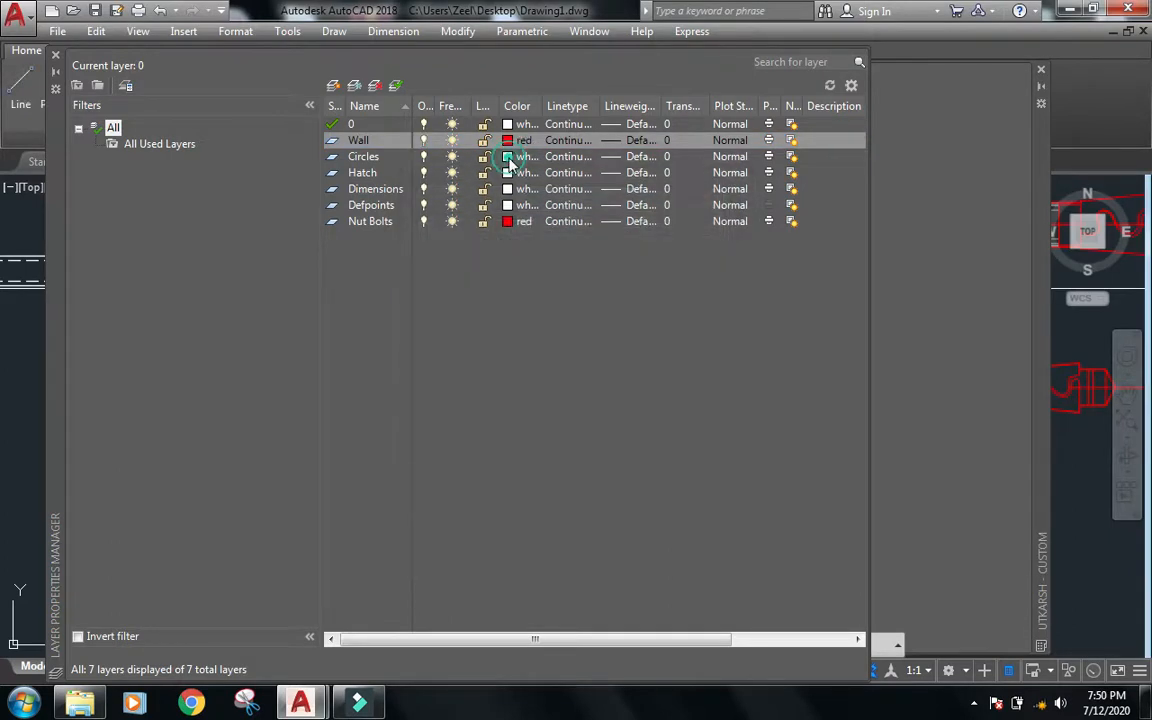
left_click(509, 157)
type("yellow")
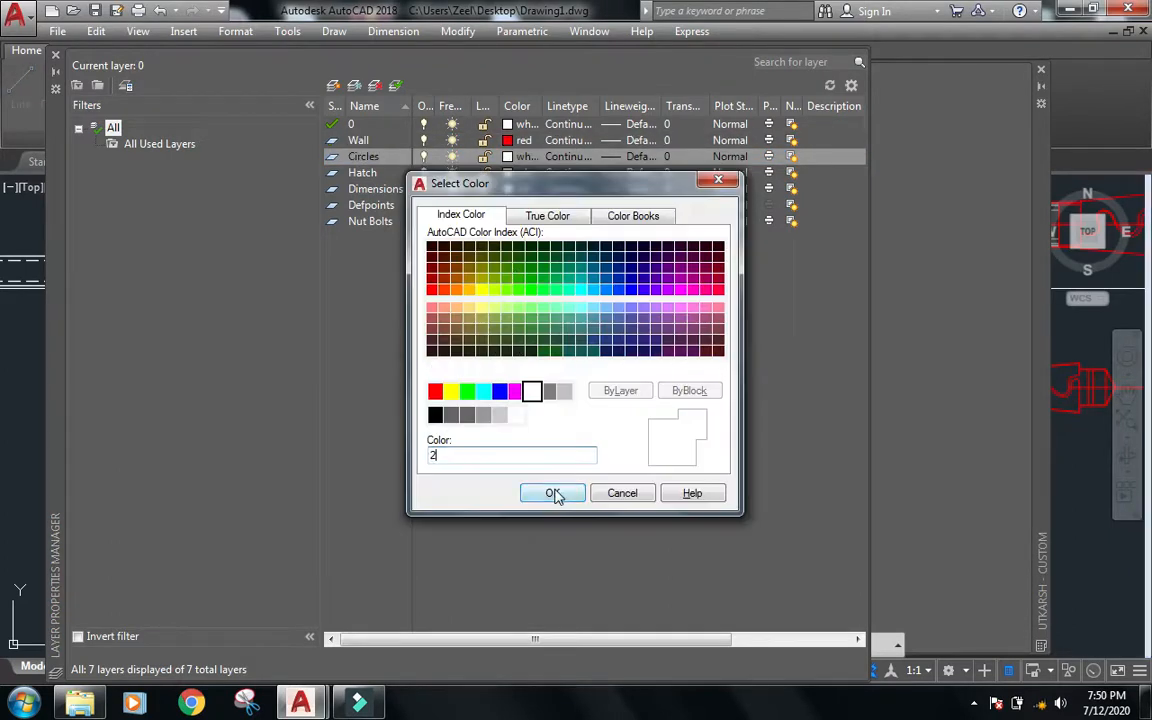
key("Return")
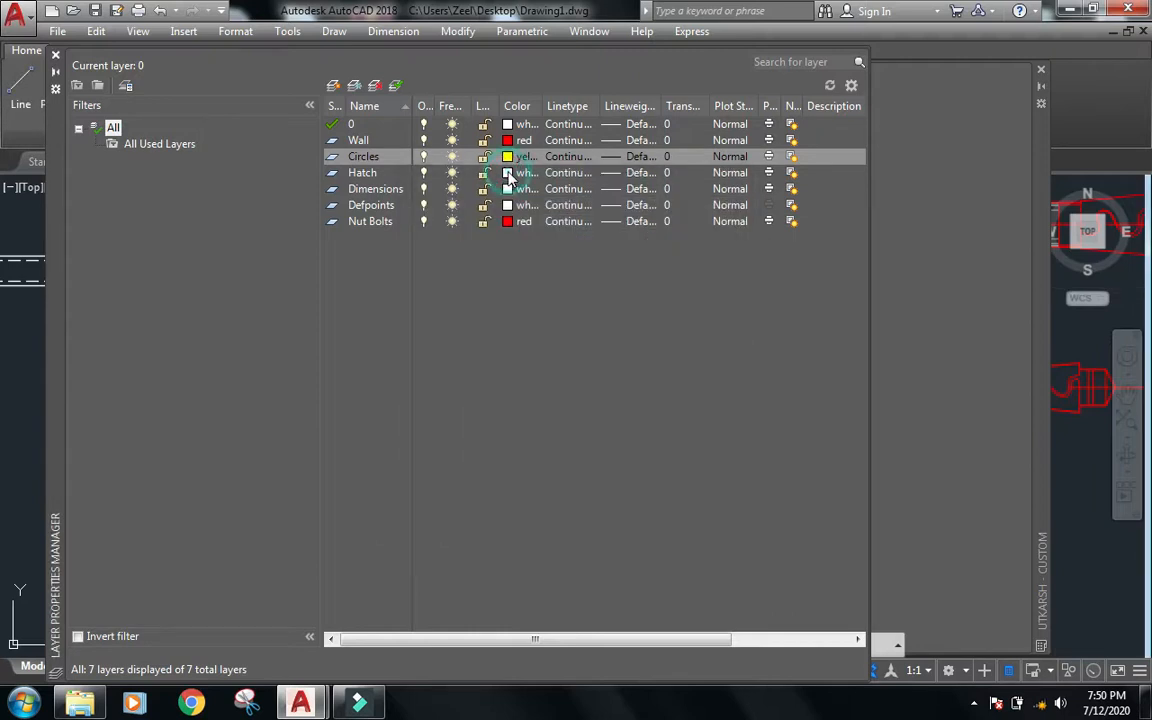
Set the Hatch layer's color to 8 and the Dimensions layer's color to green, and close the layer properties.
left_click(509, 173)
left_click(548, 391)
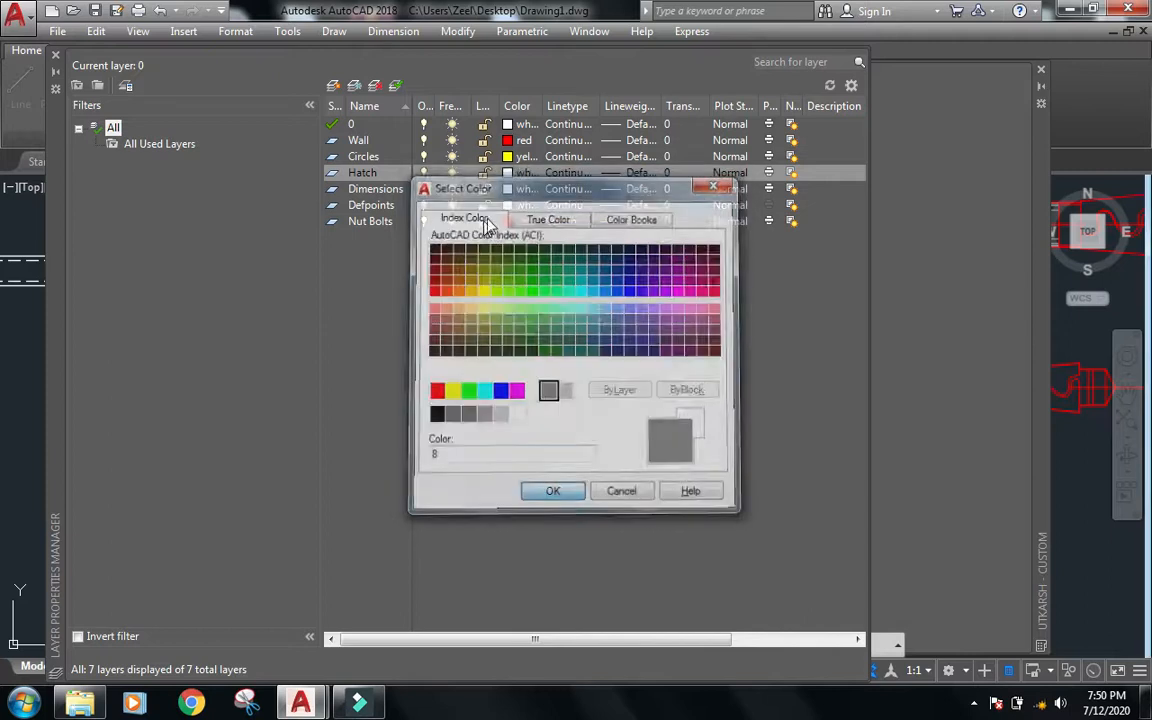
left_click(508, 189)
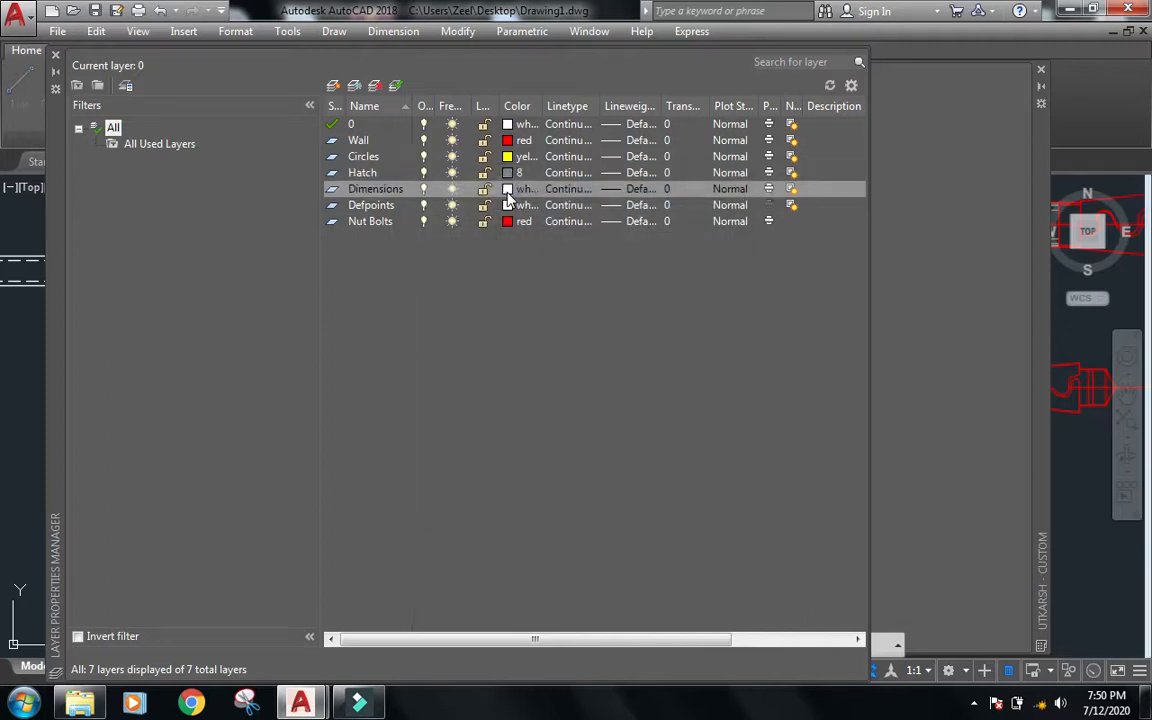
left_click(467, 391)
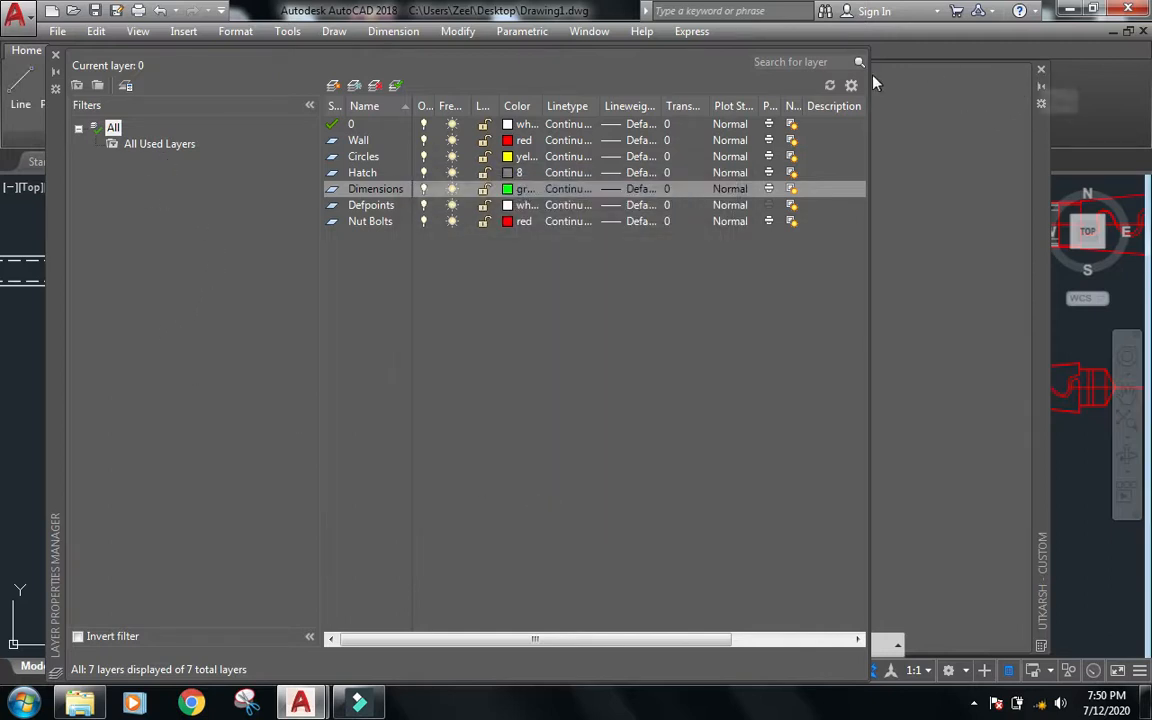
left_click(55, 55)
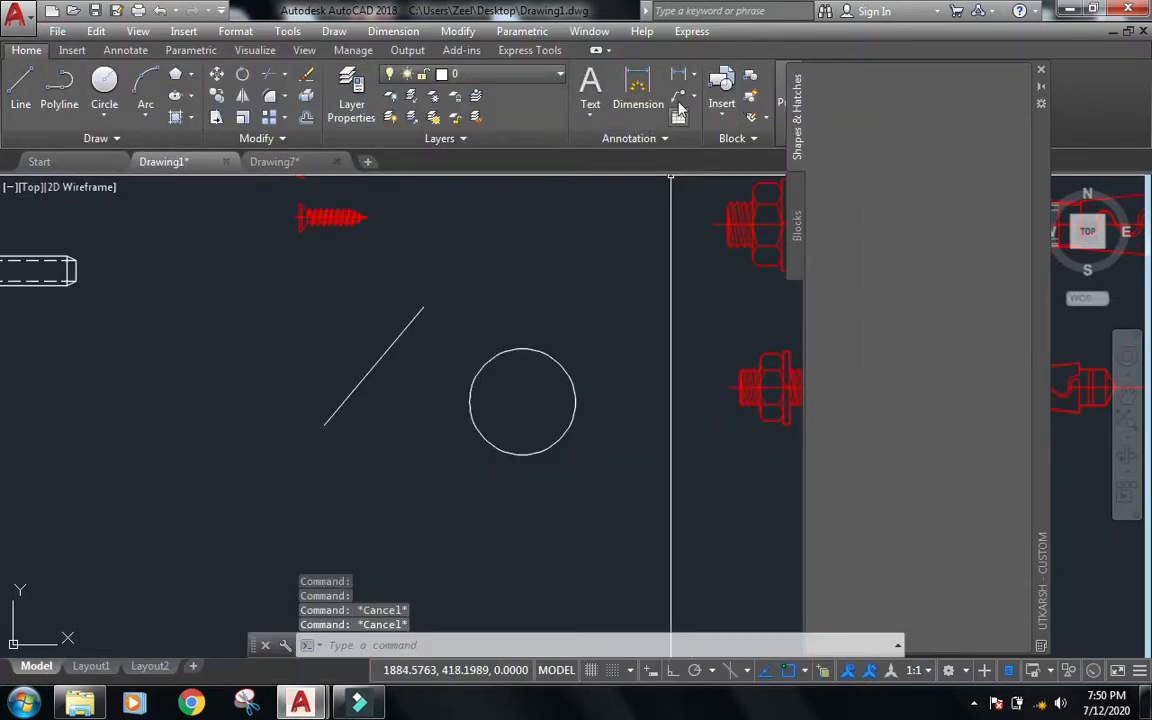
Add a horizontal linear dimension to the diagonal line, placing the dimension above it.
left_click(683, 76)
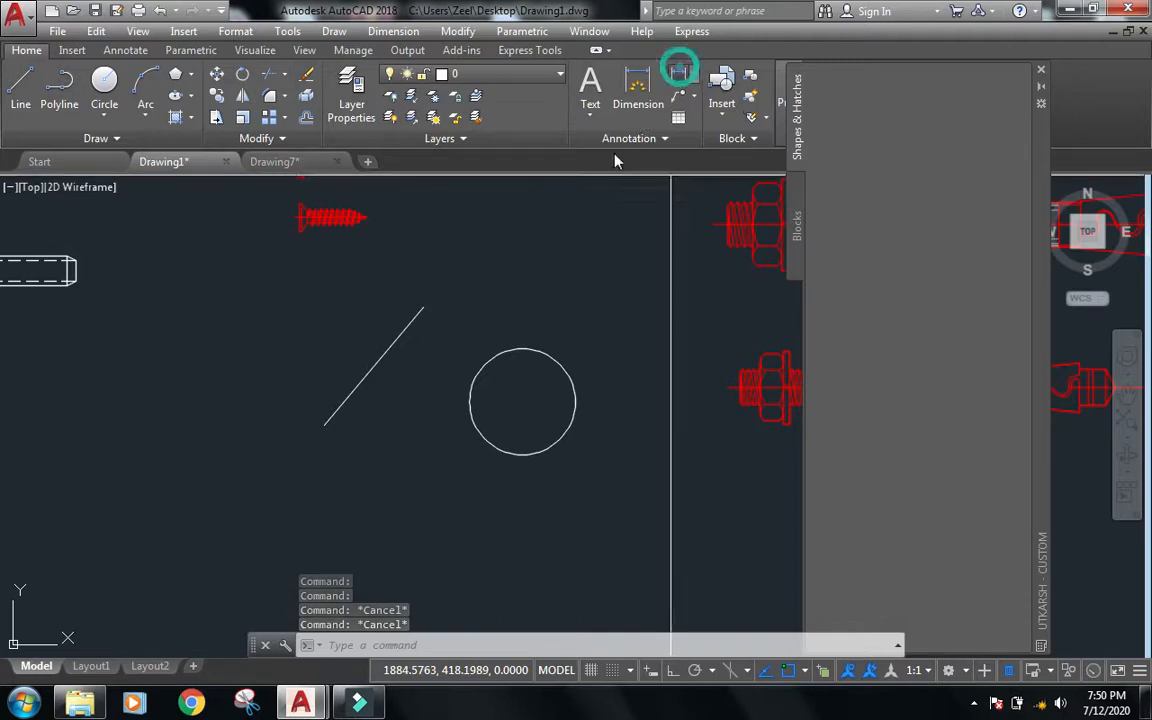
key("Return")
left_click(380, 356)
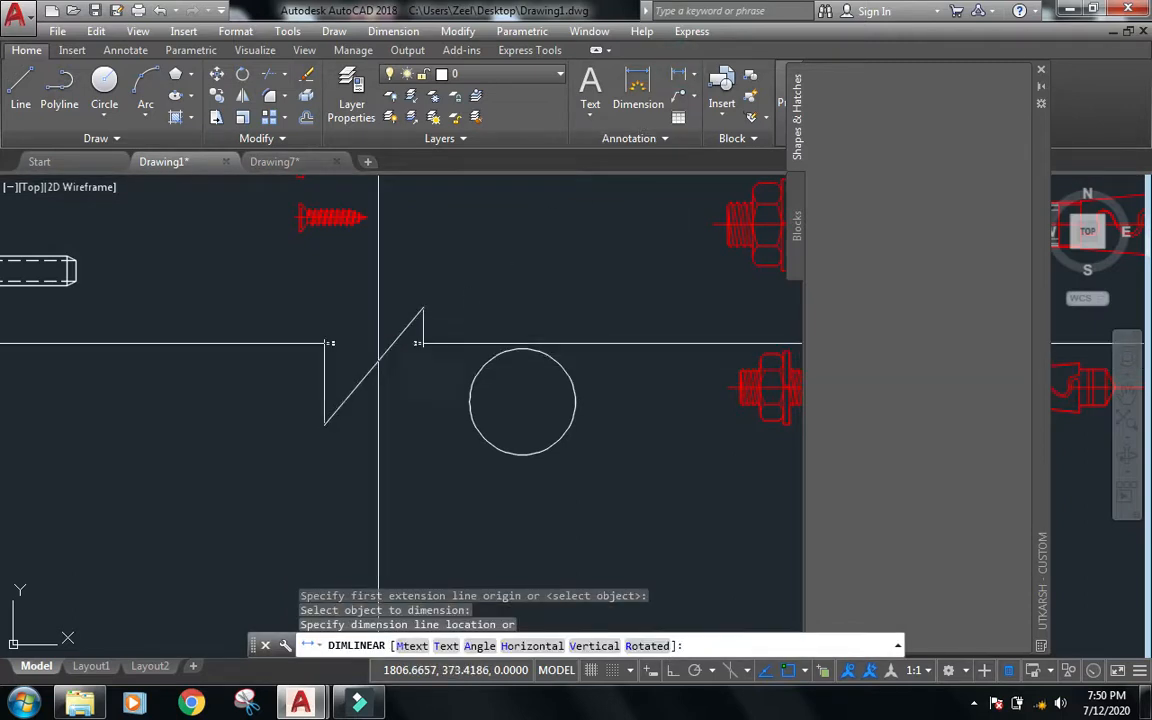
left_click(376, 287)
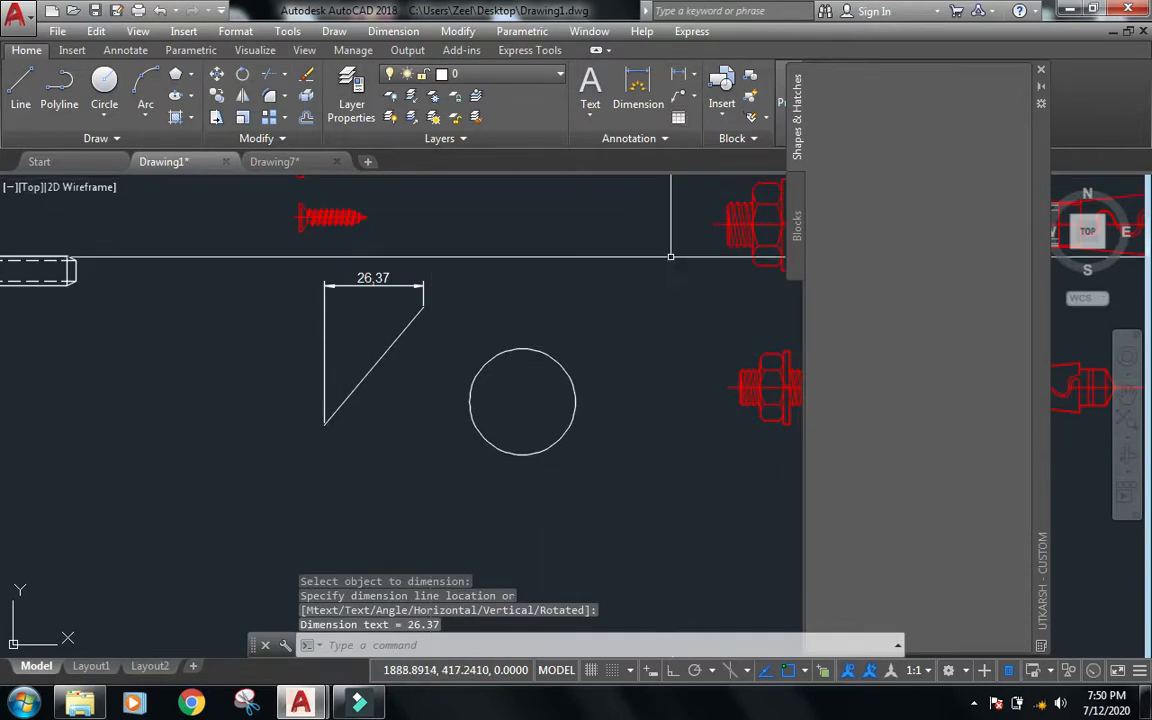
key("Escape")
key("Escape")
Move the diagonal line to the Wall layer.
left_click(437, 344)
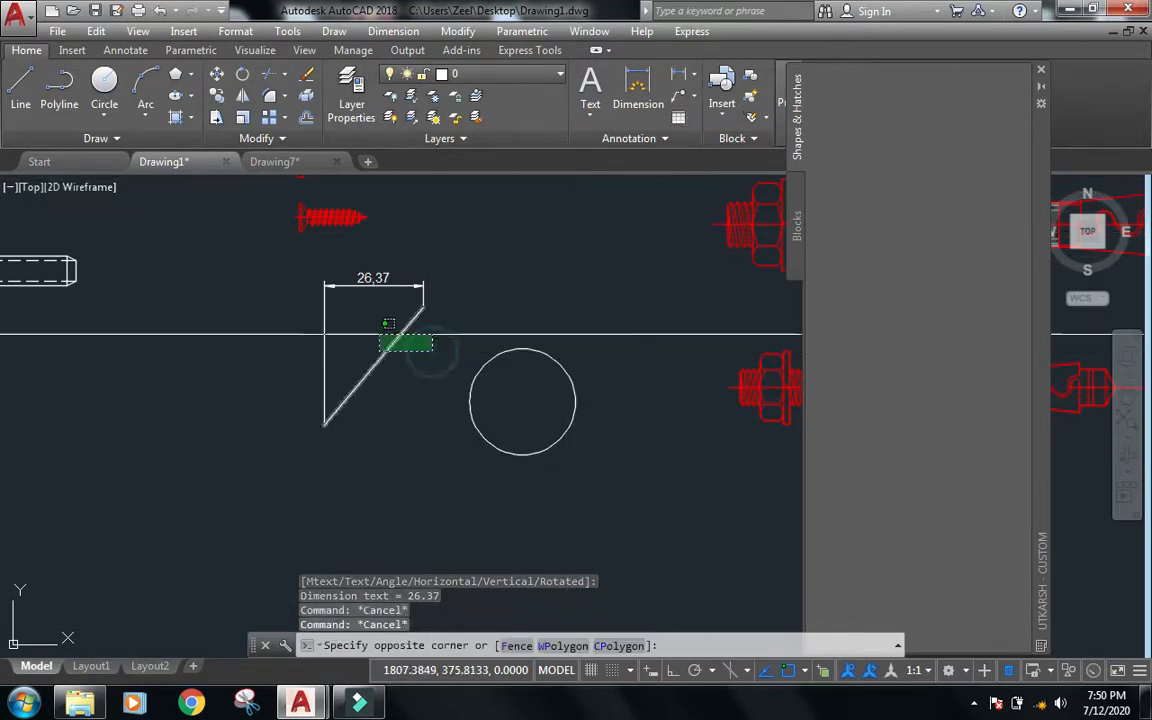
left_click(376, 330)
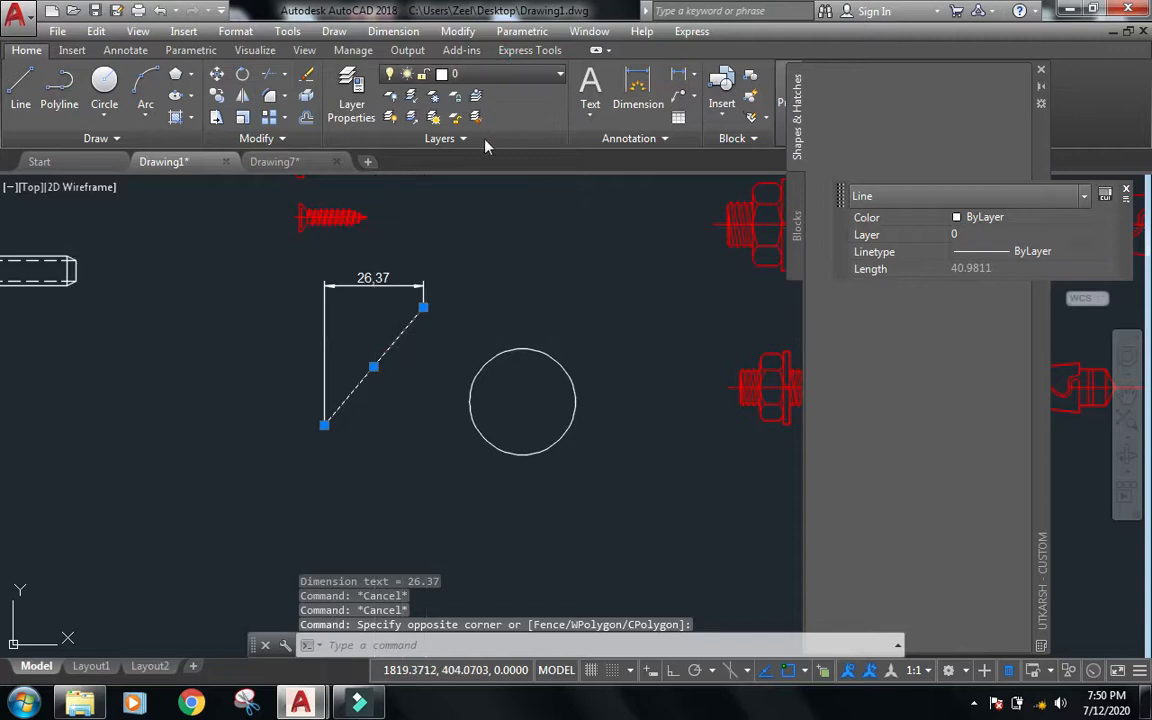
left_click(460, 73)
left_click(478, 225)
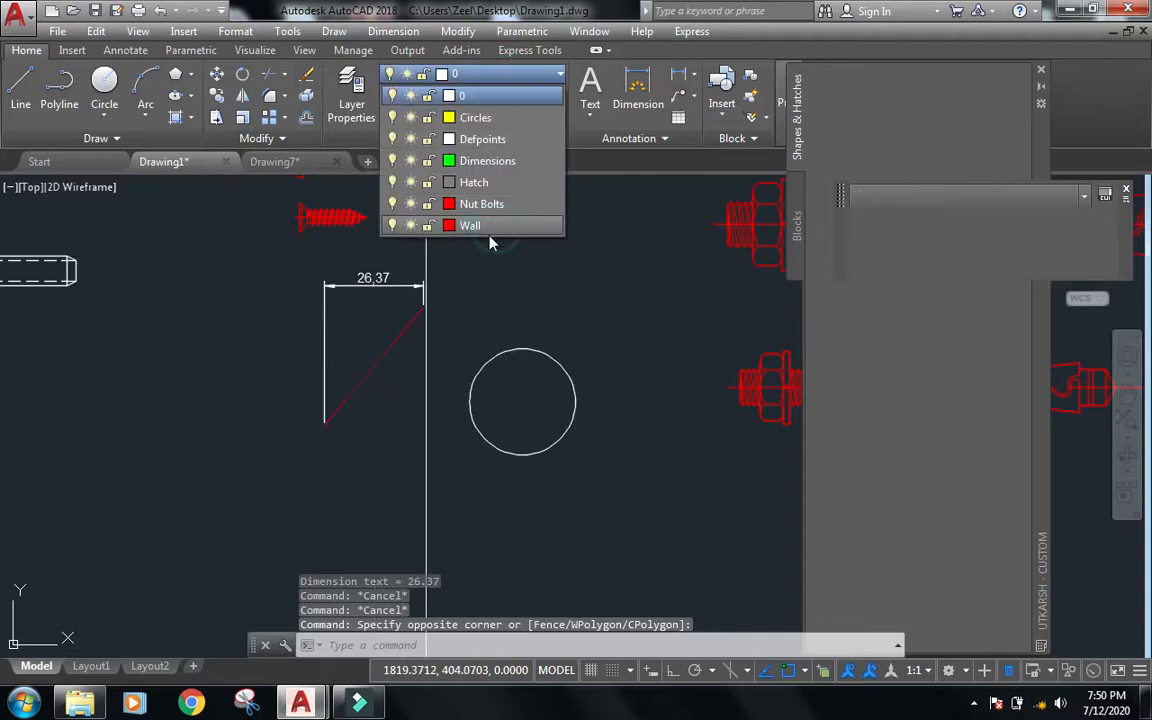
key("Escape")
Move the linear dimension above the diagonal line to the Dimensions layer.
left_click(360, 300)
left_click(355, 235)
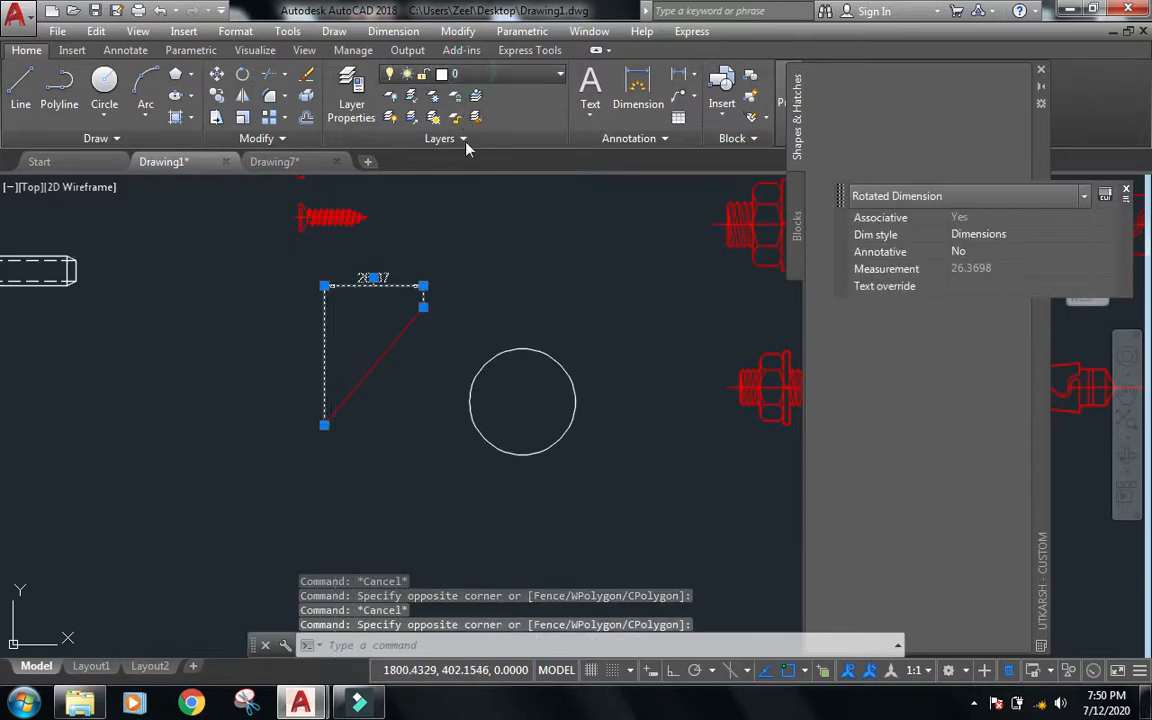
left_click(440, 74)
left_click(487, 161)
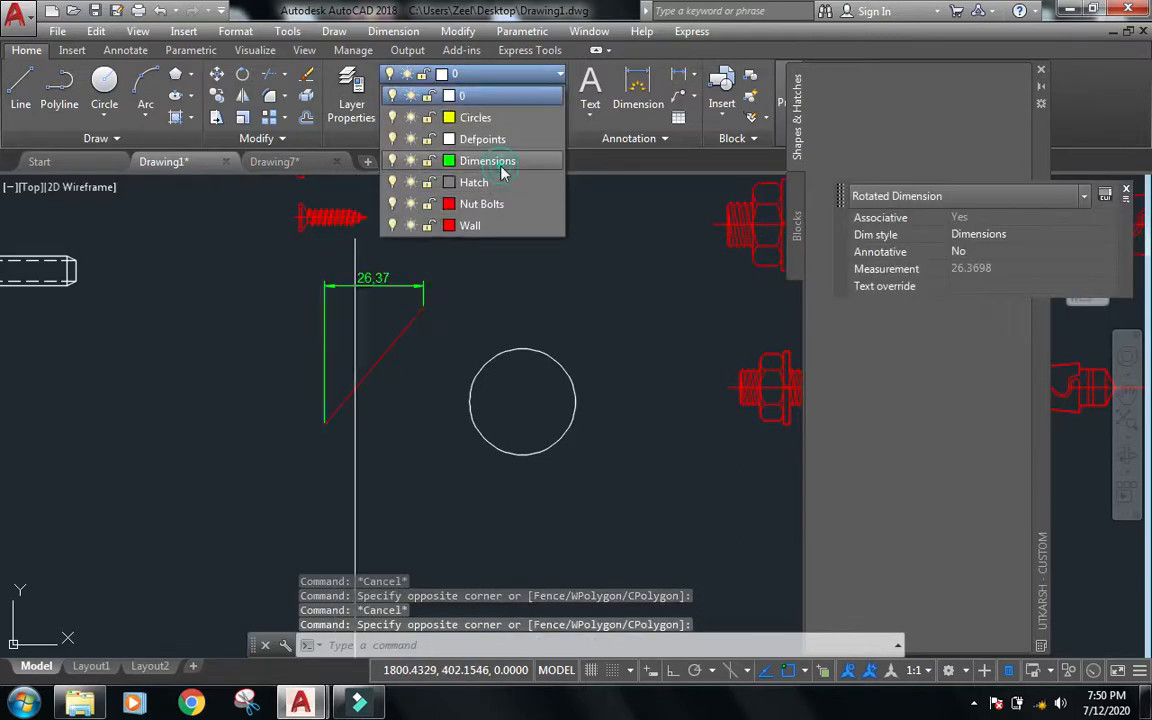
key("Escape")
Move the circle beside the diagonal line to the Circles layer.
left_click(562, 322)
left_click(518, 353)
left_click(478, 74)
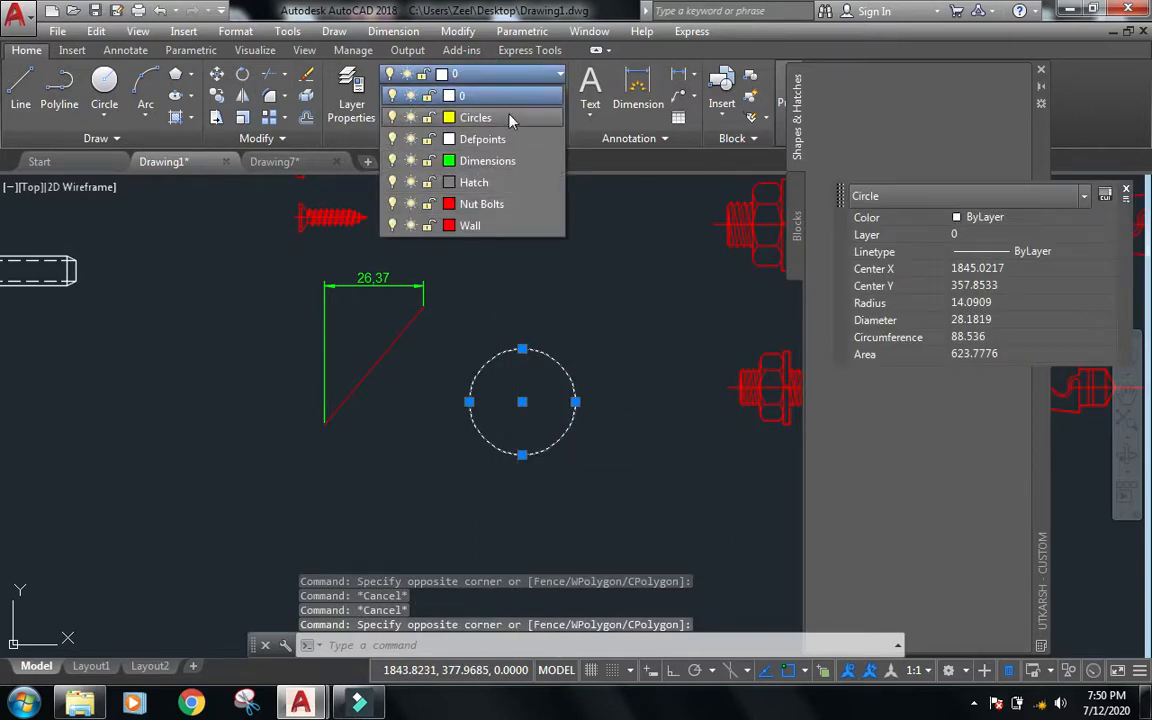
left_click(507, 118)
key("Escape")
key("Escape")
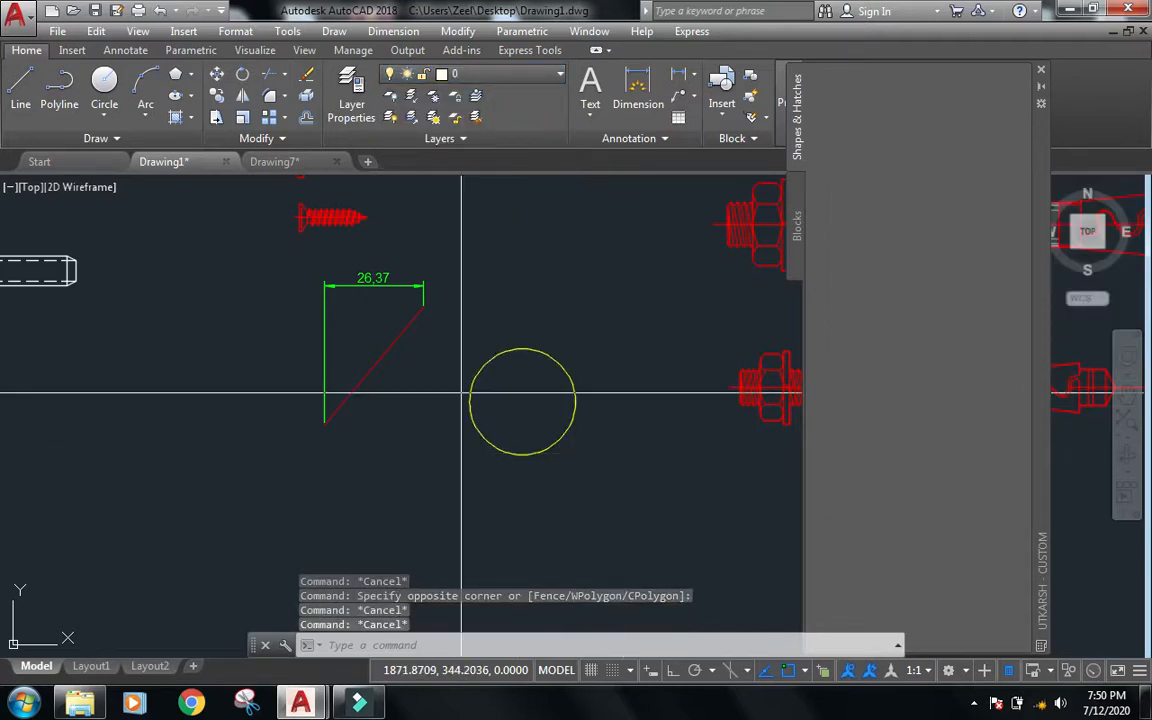
Fill the circle with the ANGLE hatch pattern at scale 1.
type("h")
key("Return")
left_click(514, 391)
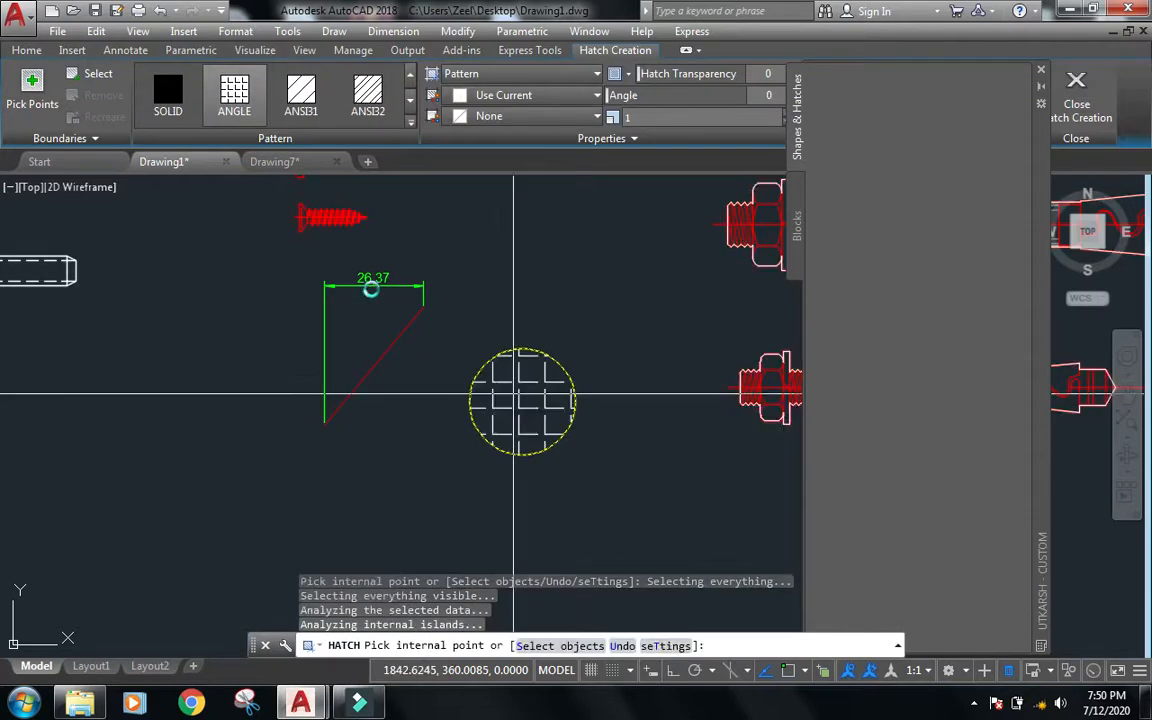
key("Return")
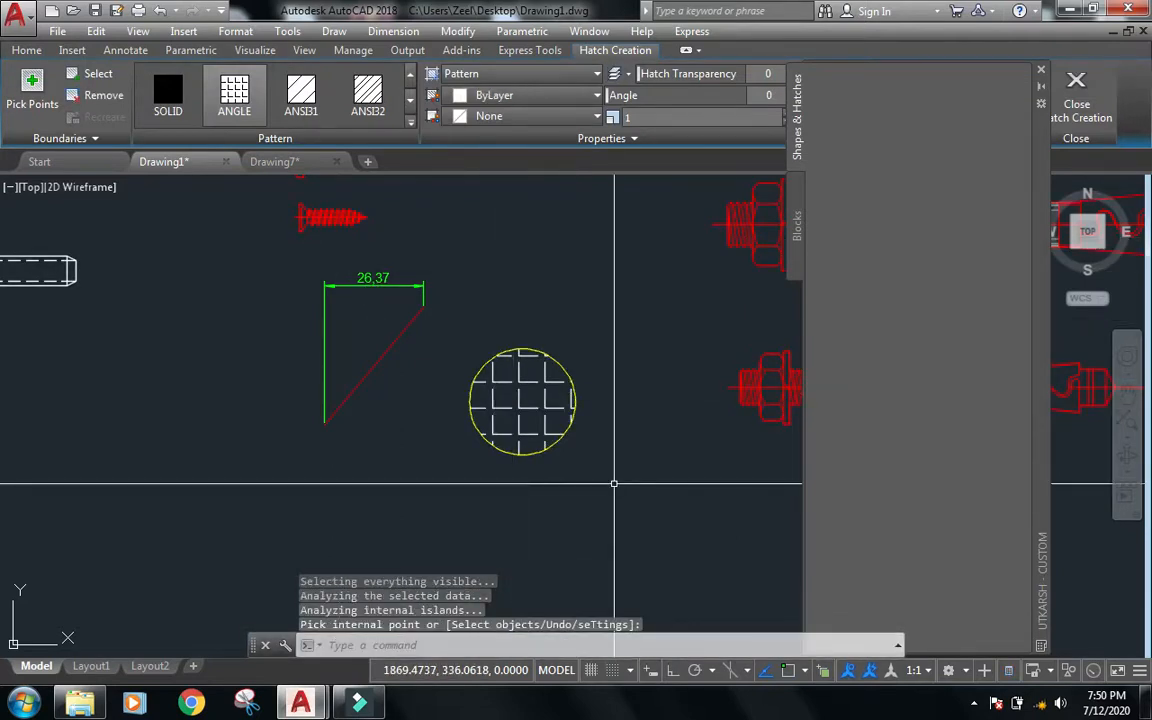
Draw a rectangle in the empty space above the hatched circle.
type("rec")
key("Return")
left_click(529, 314)
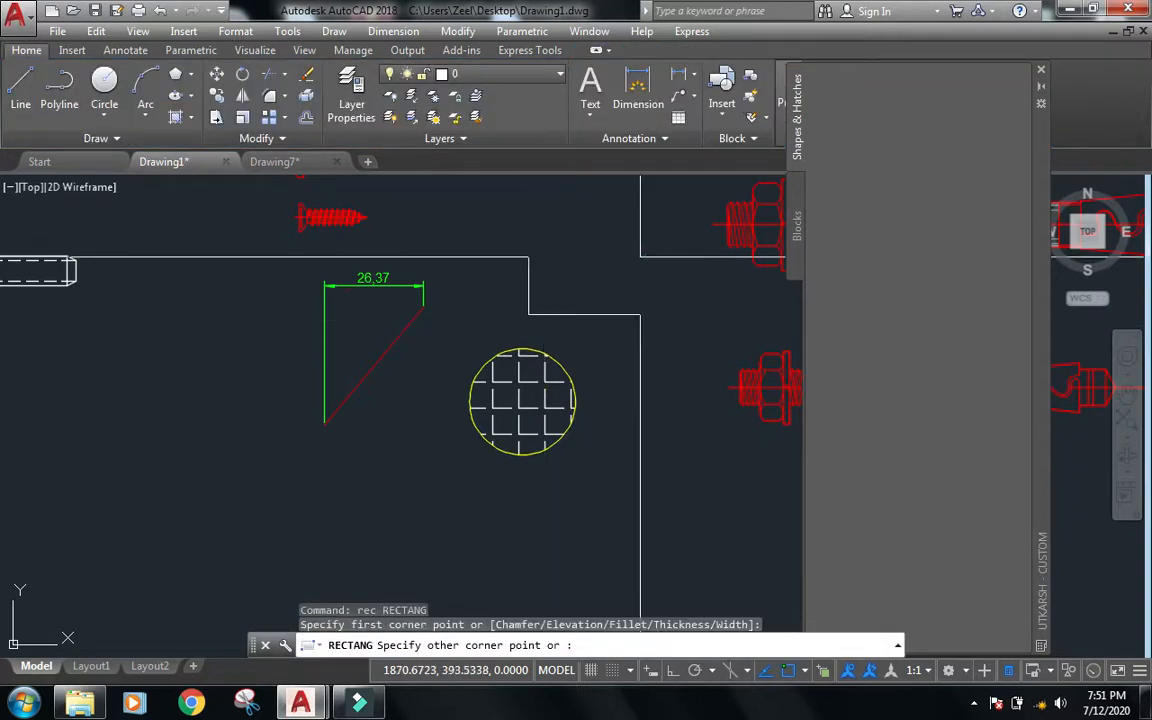
left_click(662, 243)
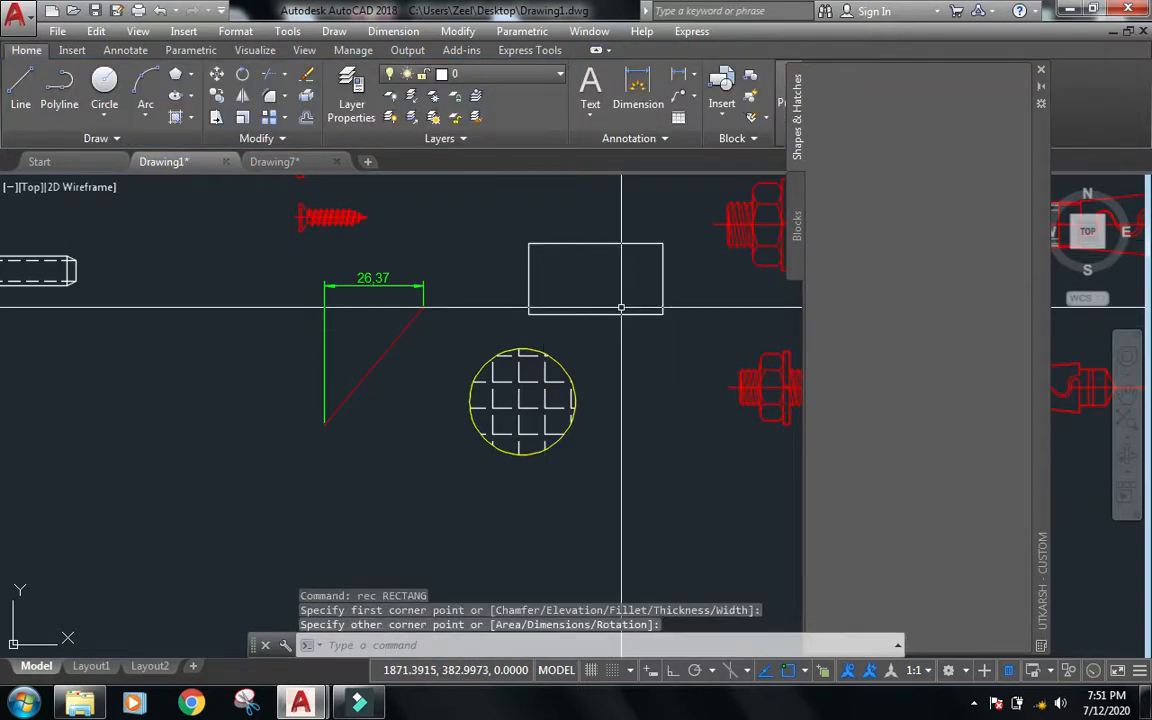
Fill the rectangle with the ANSI31 hatch pattern at scale 1.
type("h")
key("Return")
left_click(591, 290)
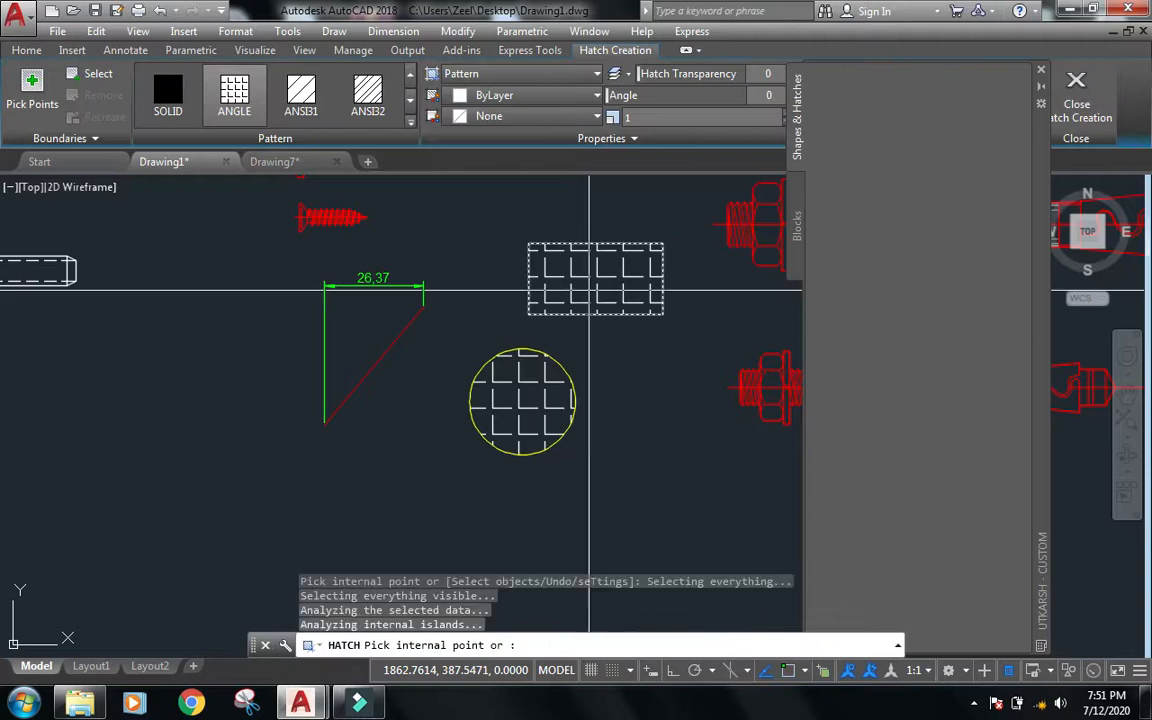
left_click(302, 96)
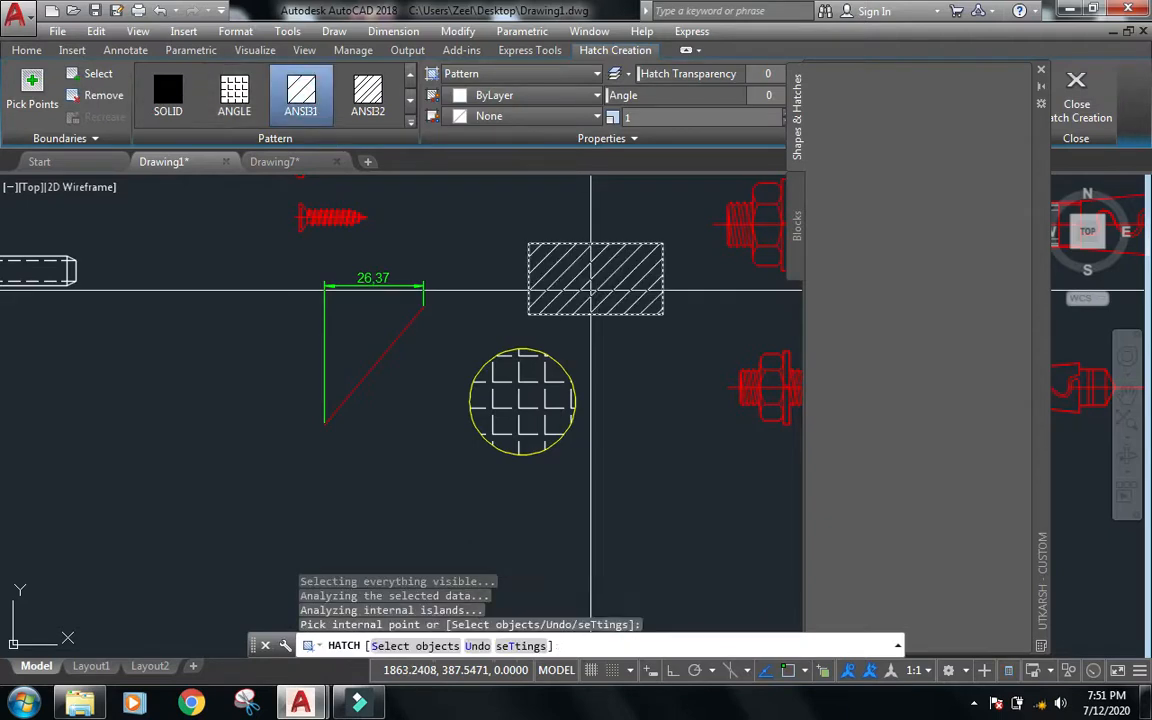
key("Return")
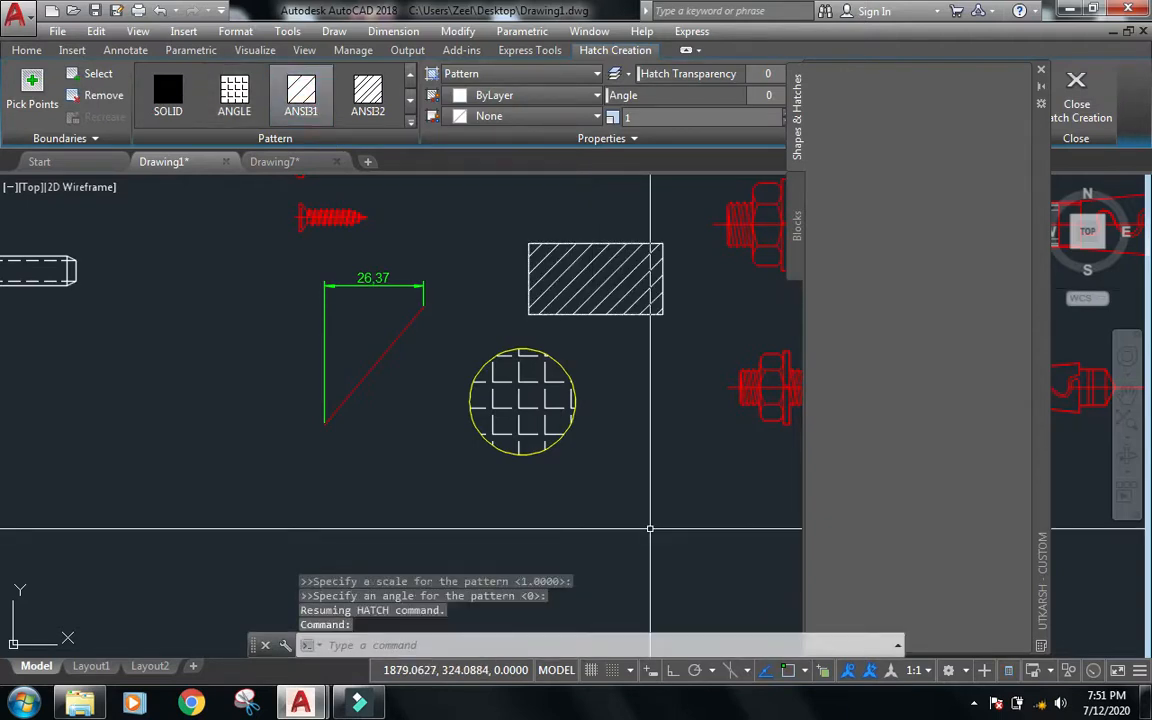
key("Escape")
Move both the circle's and the rectangle's hatches to the Hatch layer.
left_click(514, 406)
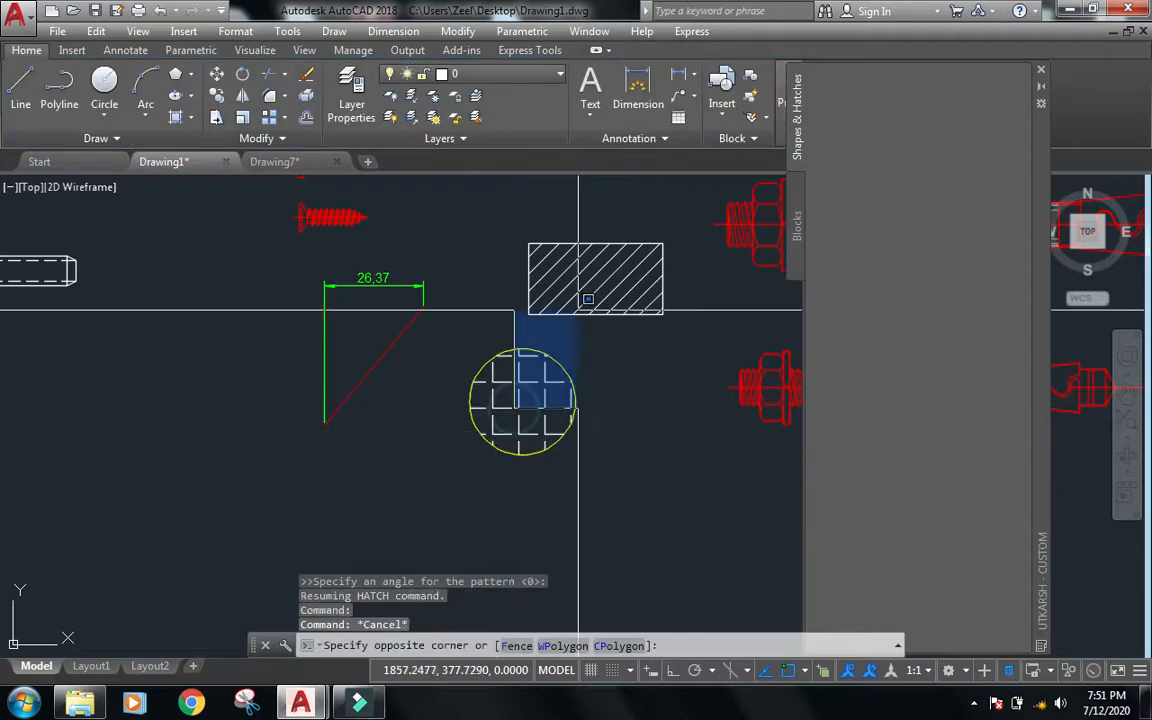
left_click(500, 380)
left_click(500, 380)
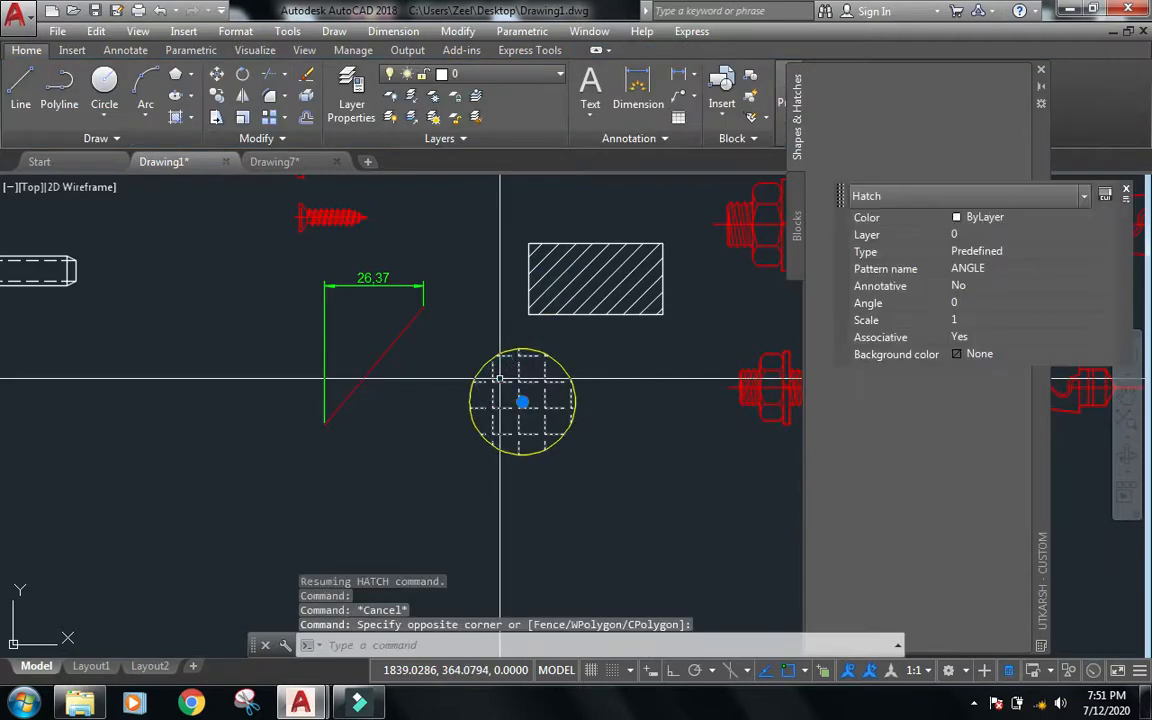
left_click(568, 264)
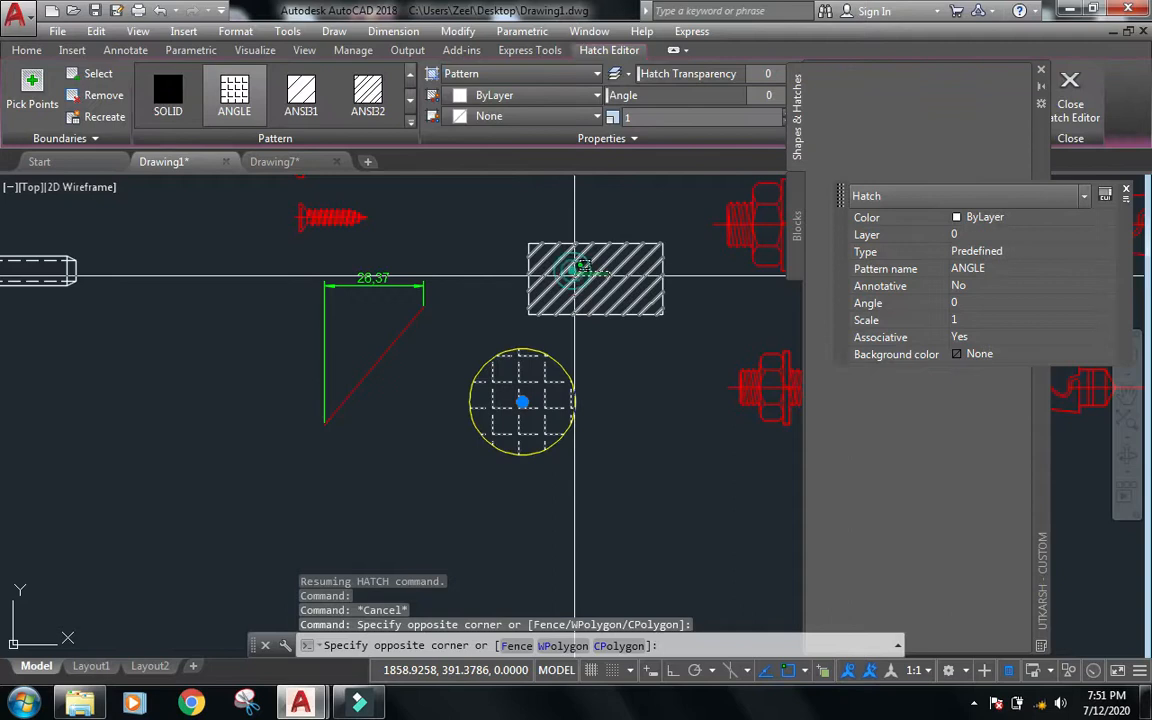
left_click(517, 268)
left_click(519, 140)
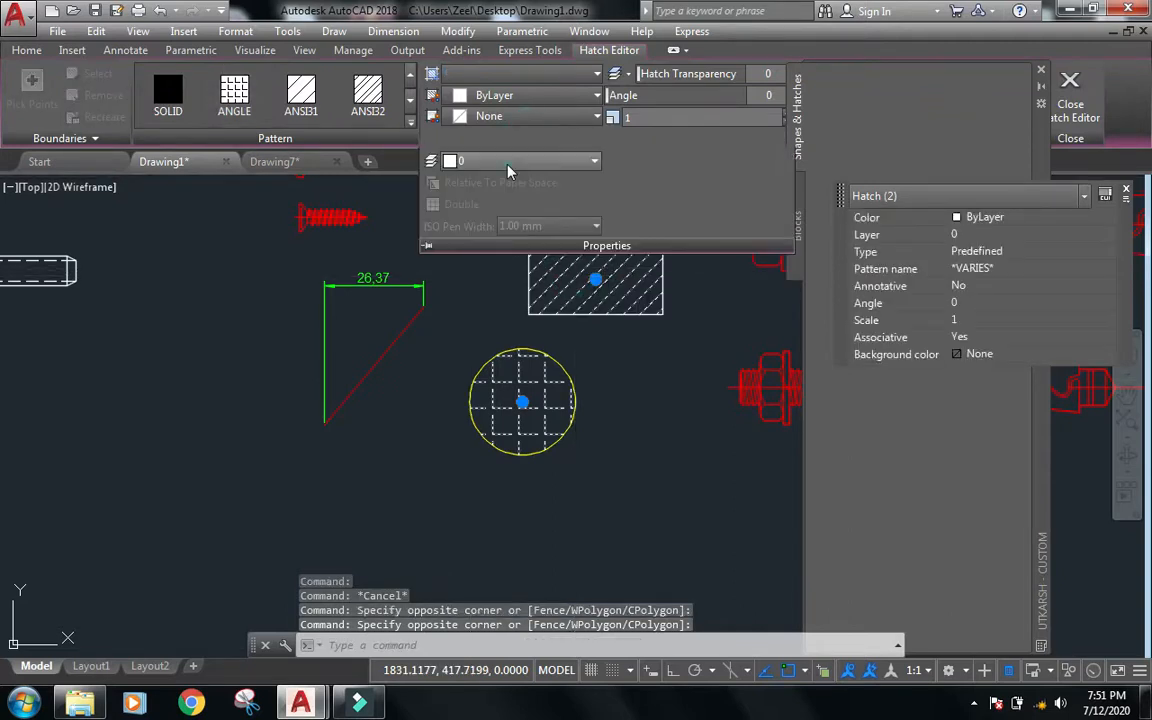
left_click(507, 162)
left_click(500, 273)
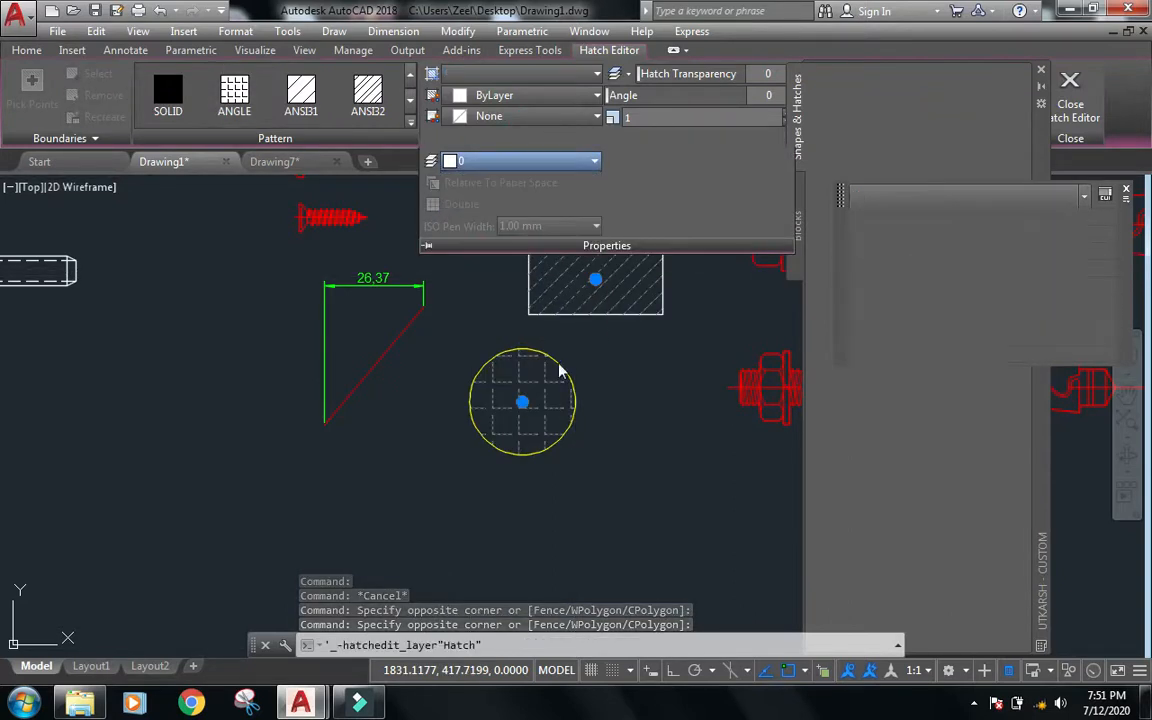
key("Escape")
key("Escape")
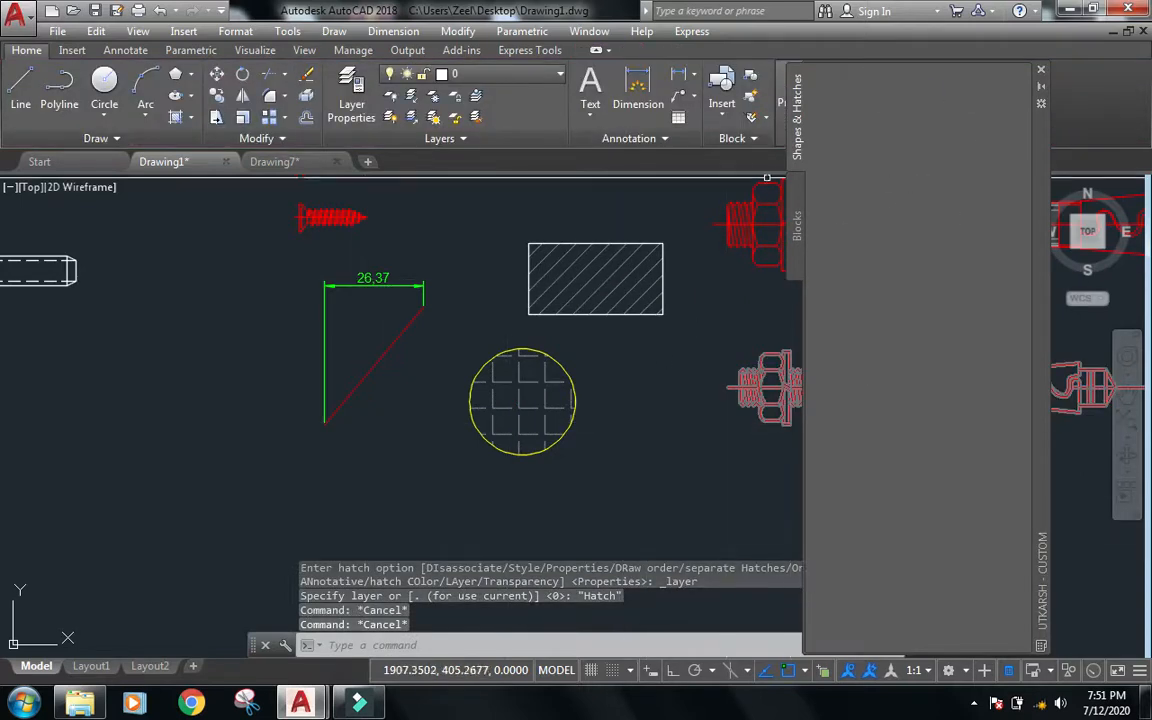
Add a text heading reading "Shapes" to the Shapes & Hatches palette.
left_click(783, 120)
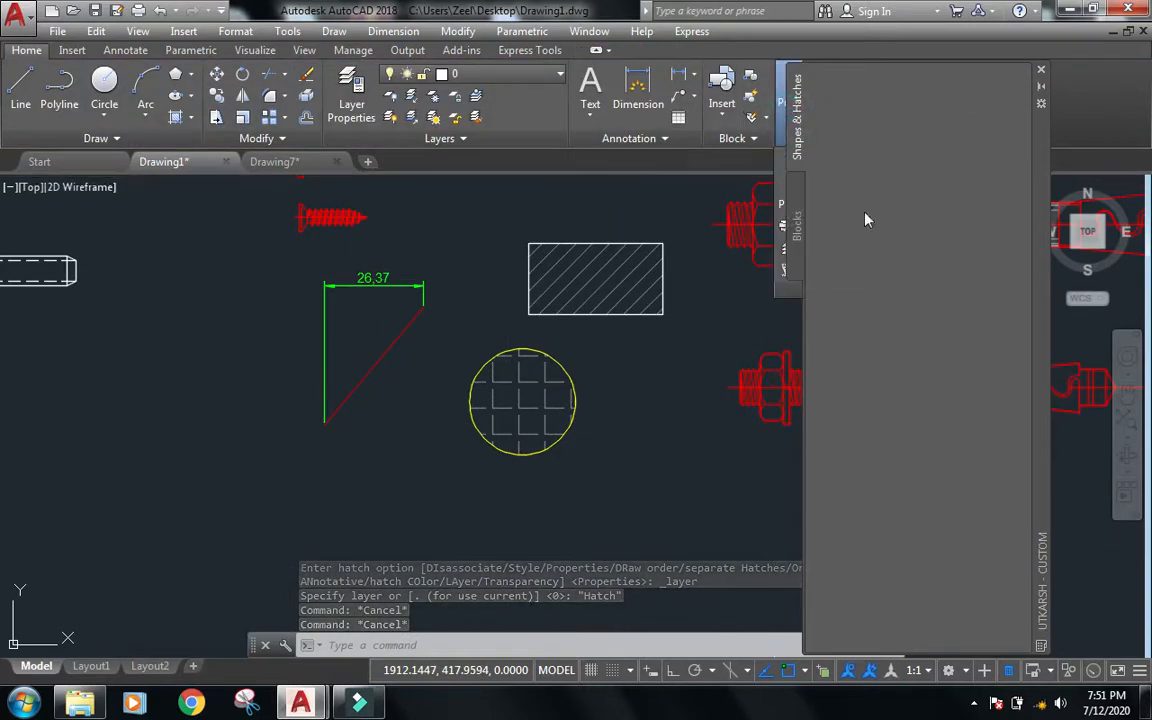
right_click(892, 118)
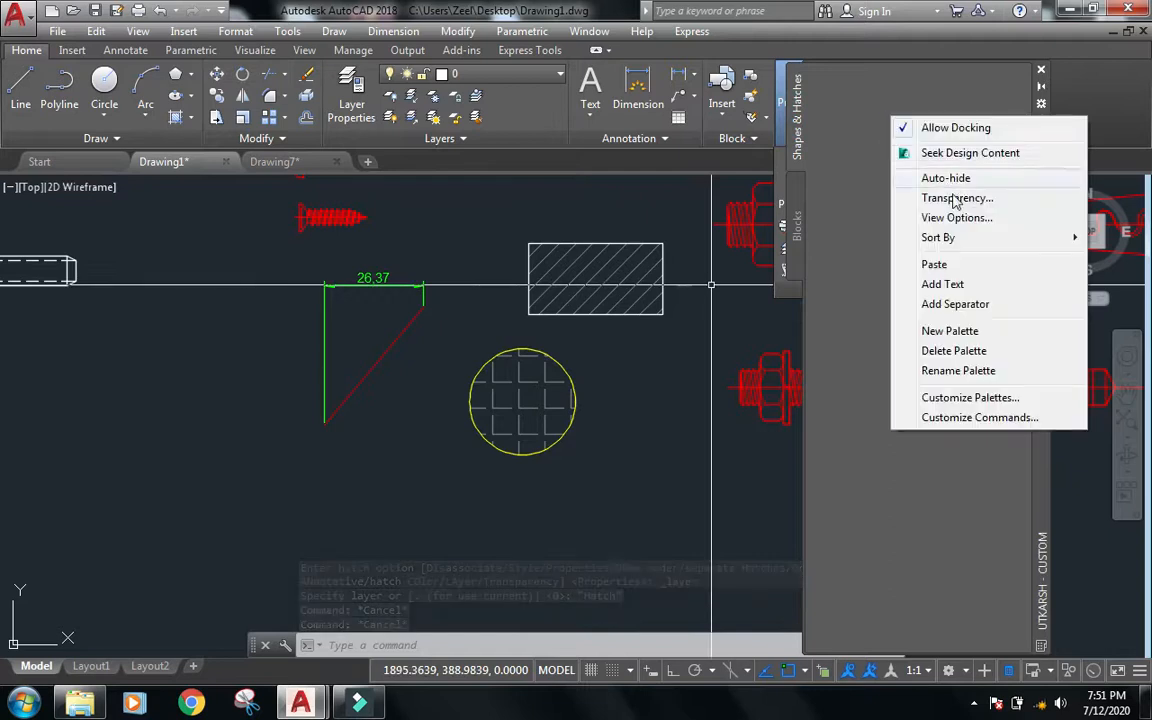
left_click(959, 285)
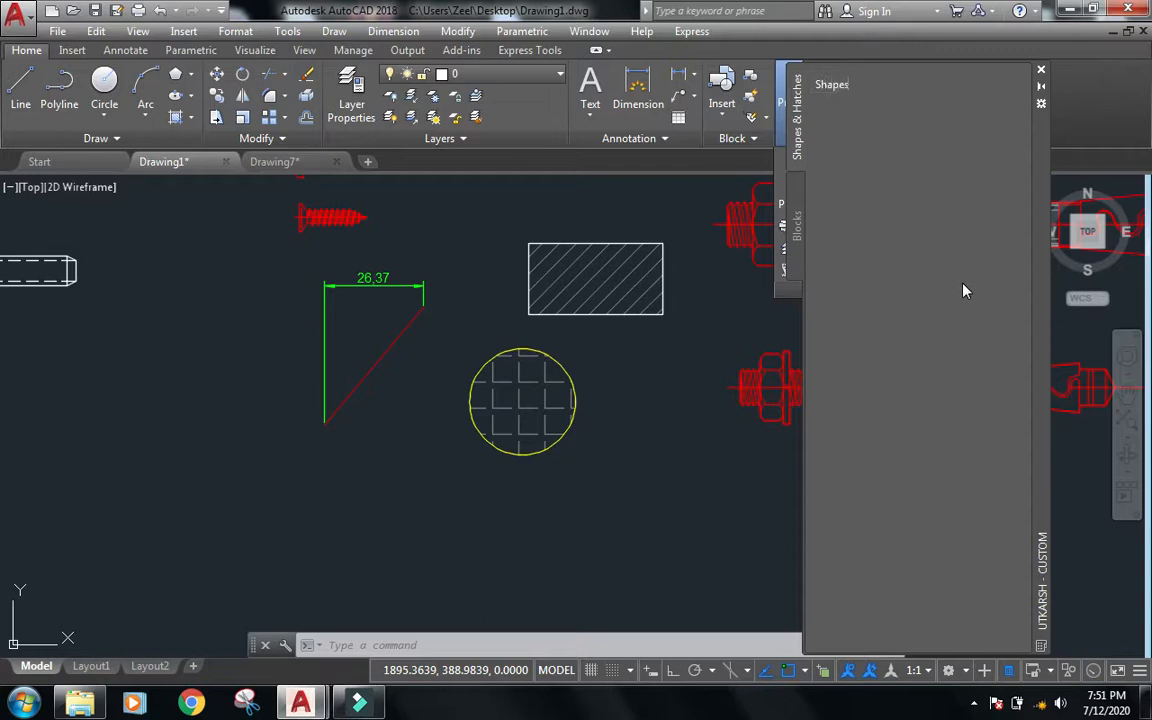
Add the red line and the yellow circle as tools under the Shapes heading of the Shapes & Hatches palette.
left_click(420, 392)
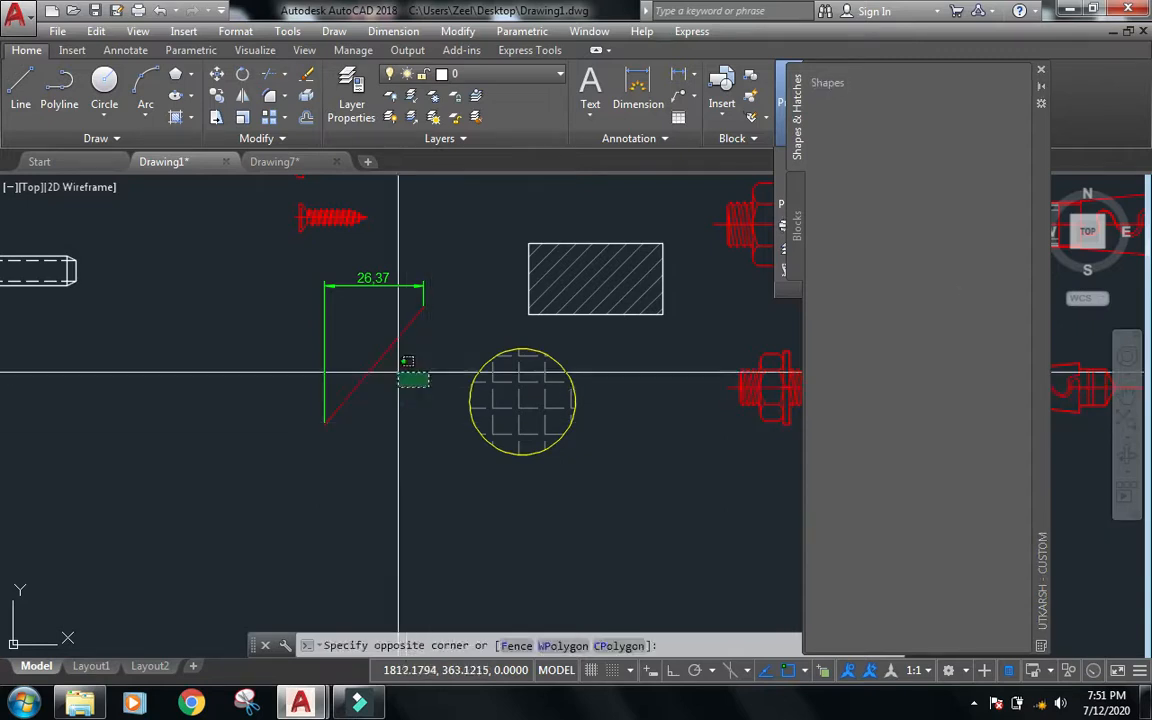
left_click(393, 337)
left_click(373, 374)
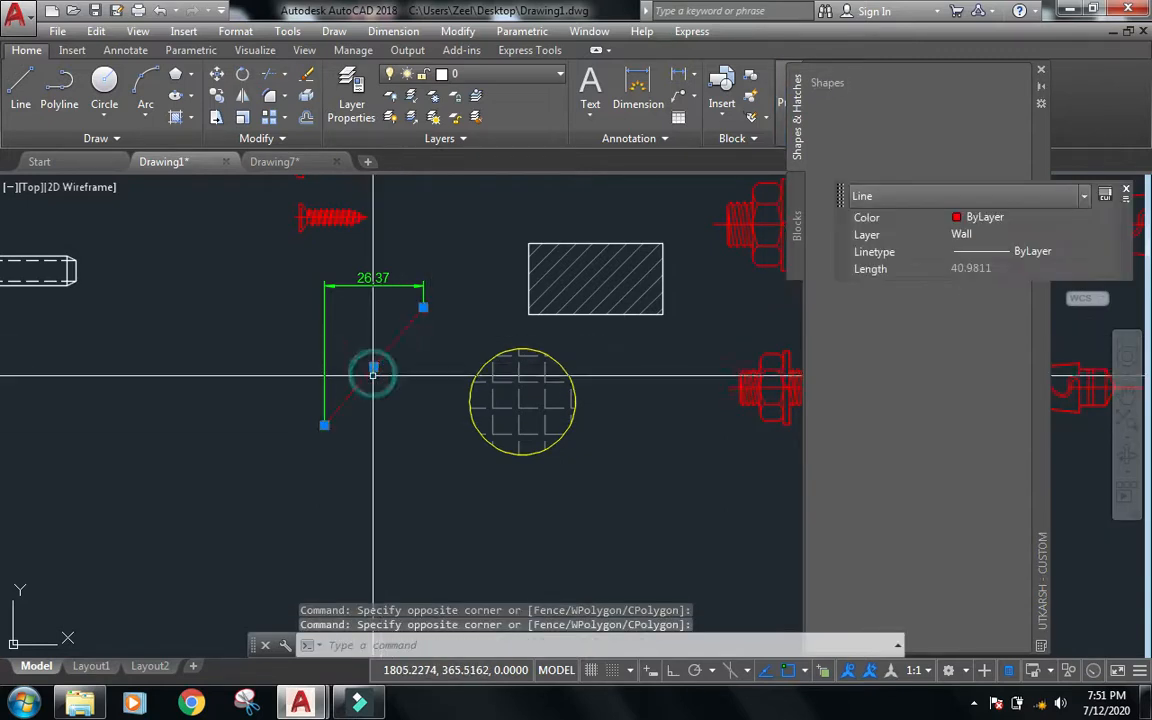
key("Escape")
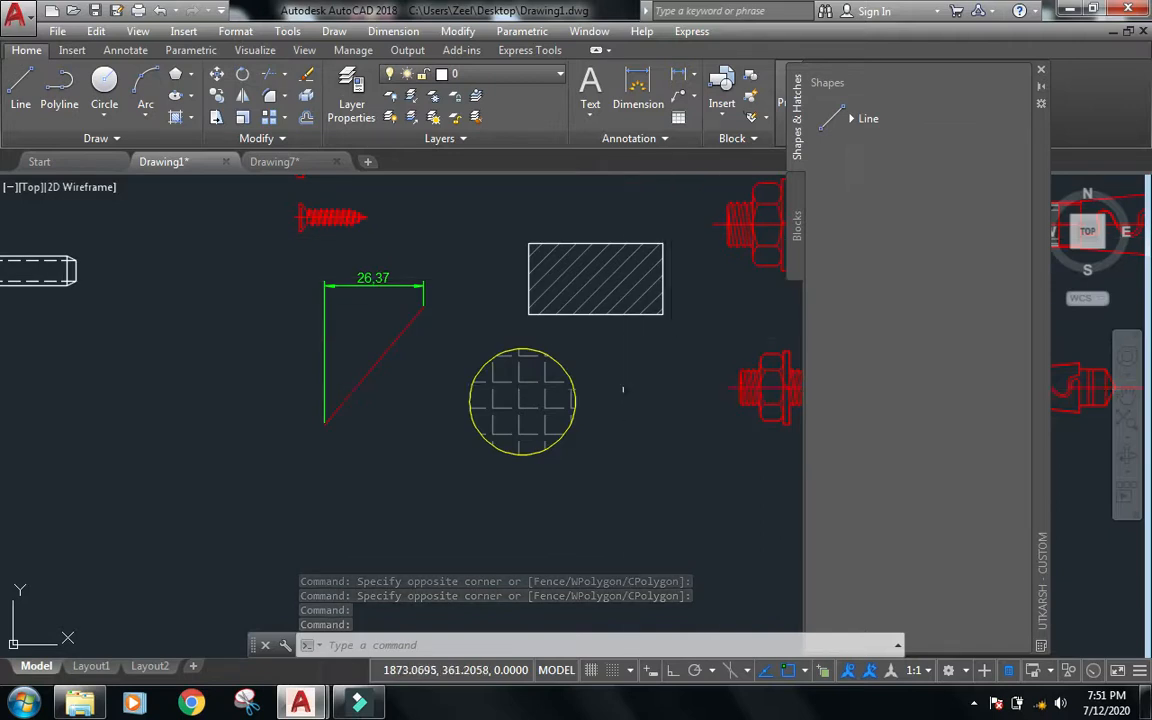
left_click(572, 375)
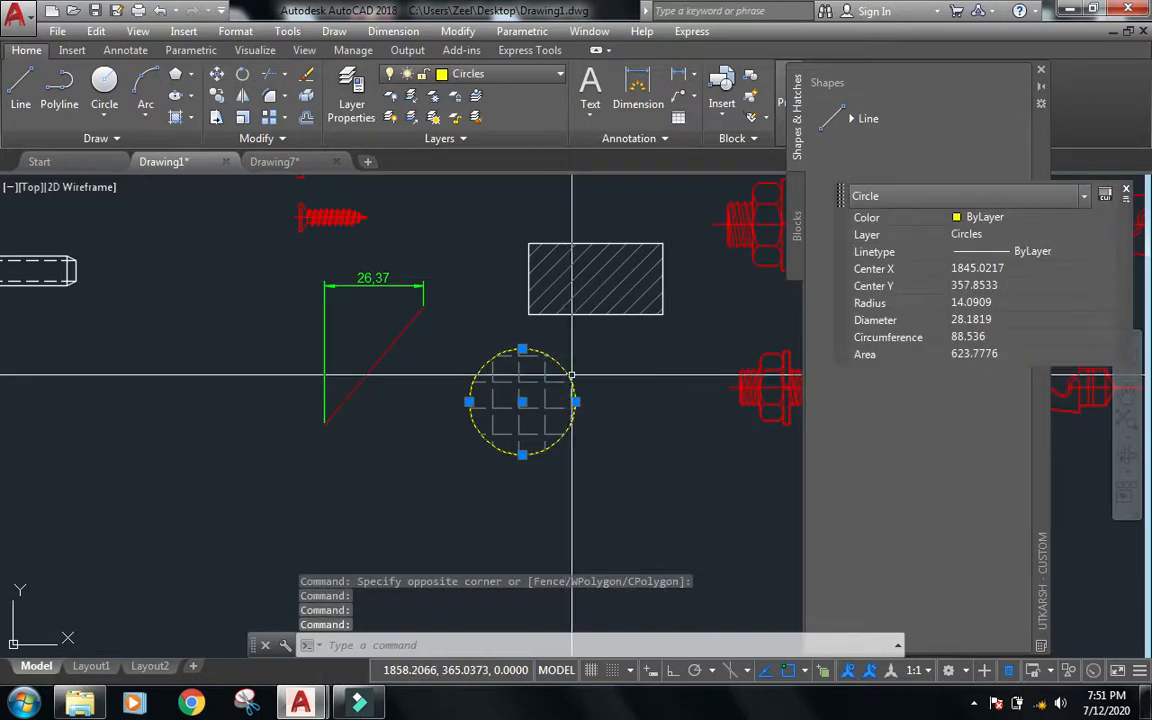
left_click_drag(571, 370, 845, 340)
Add a separator below the Circle tool and a text heading reading "Hatch" beneath it.
right_click(877, 266)
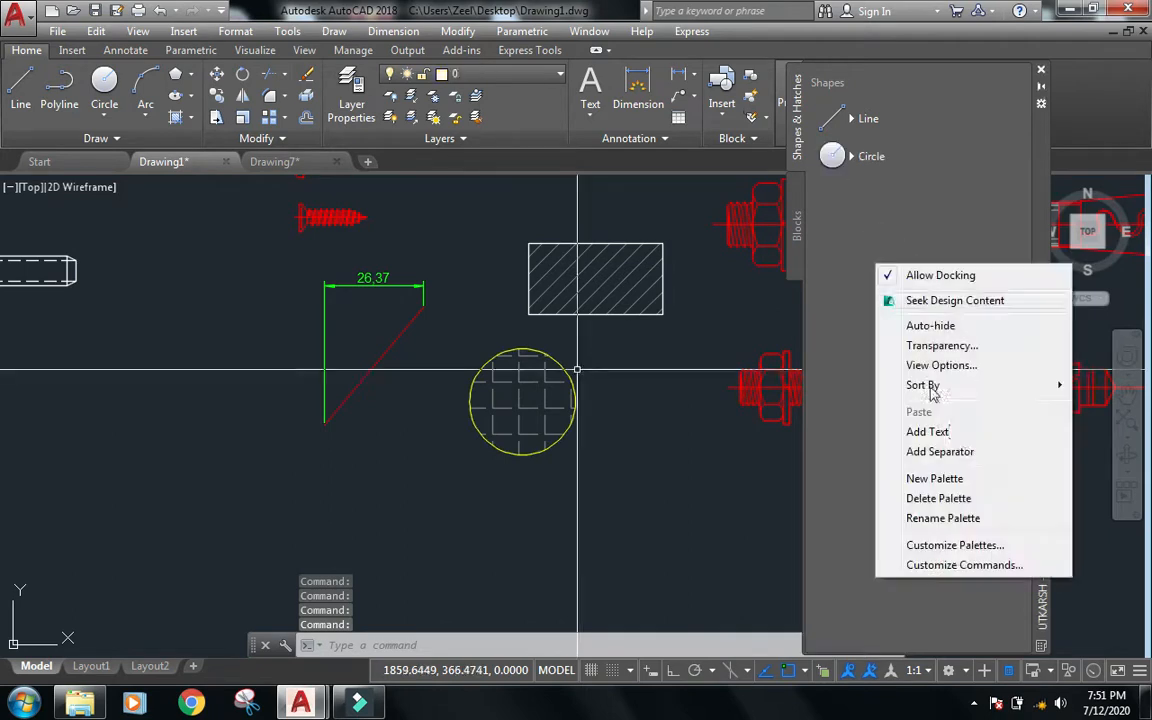
left_click(963, 453)
right_click(905, 244)
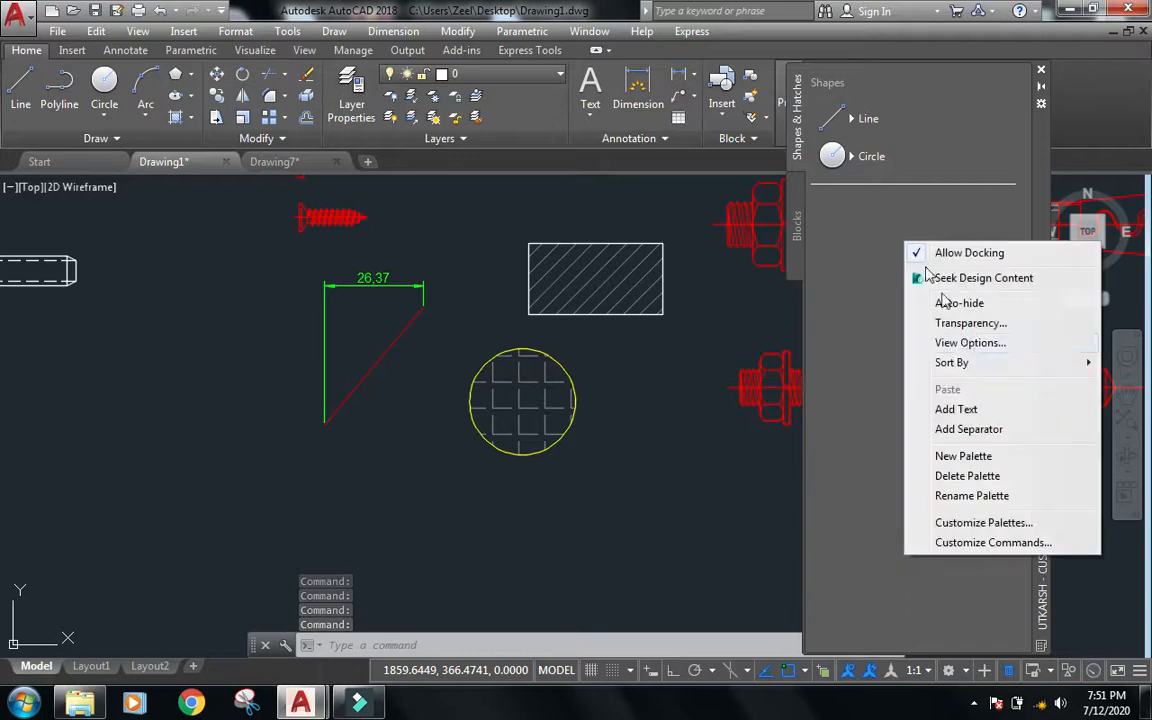
mouse_move(980, 368)
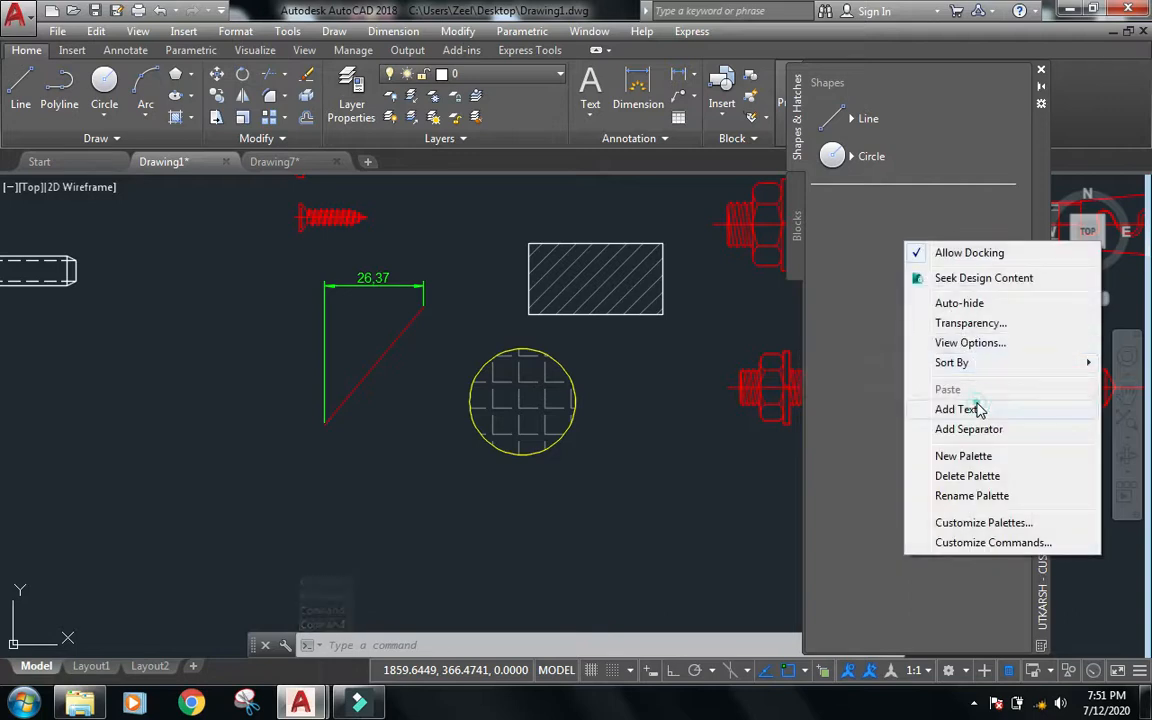
left_click(980, 409)
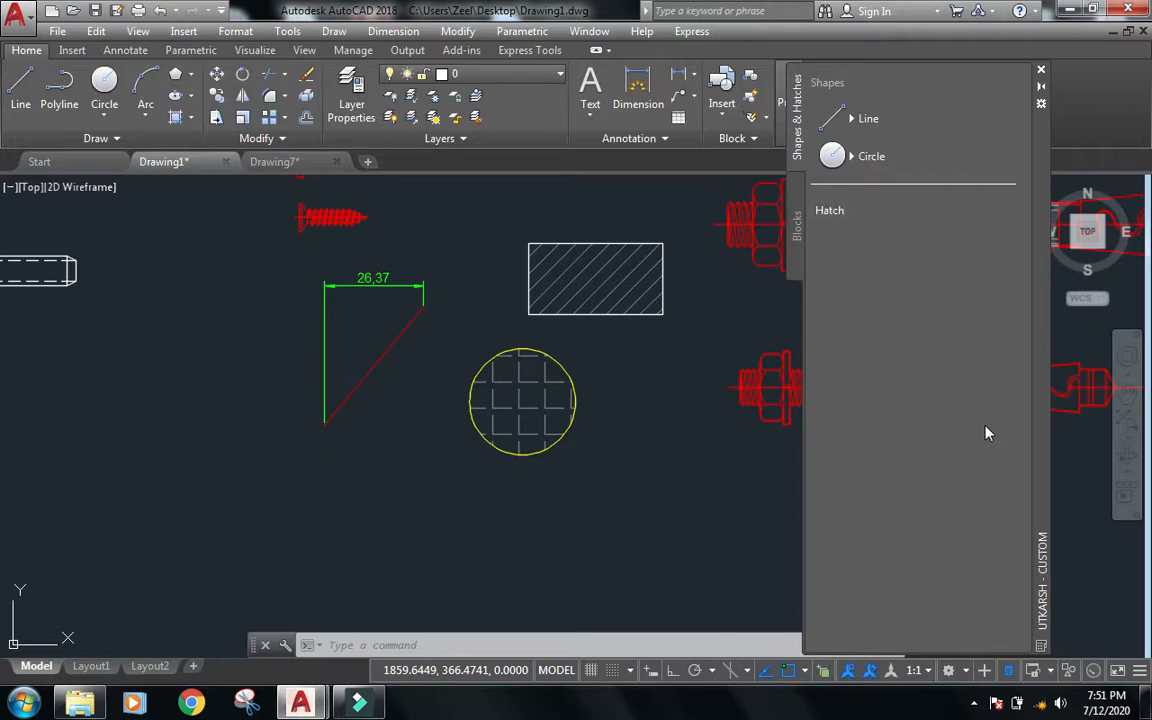
Add the rectangle's ANSI31 hatch and the circle's ANGLE hatch as tools under the Hatch heading.
left_click(626, 271)
left_click_drag(620, 271, 896, 228)
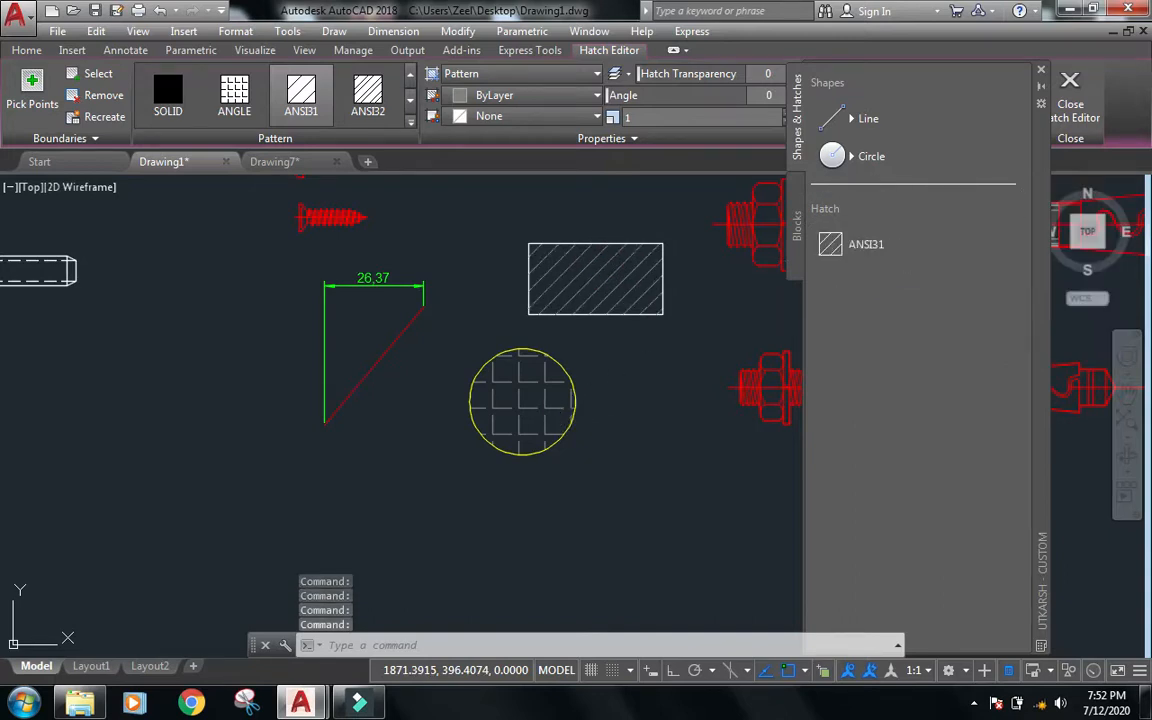
left_click(543, 373)
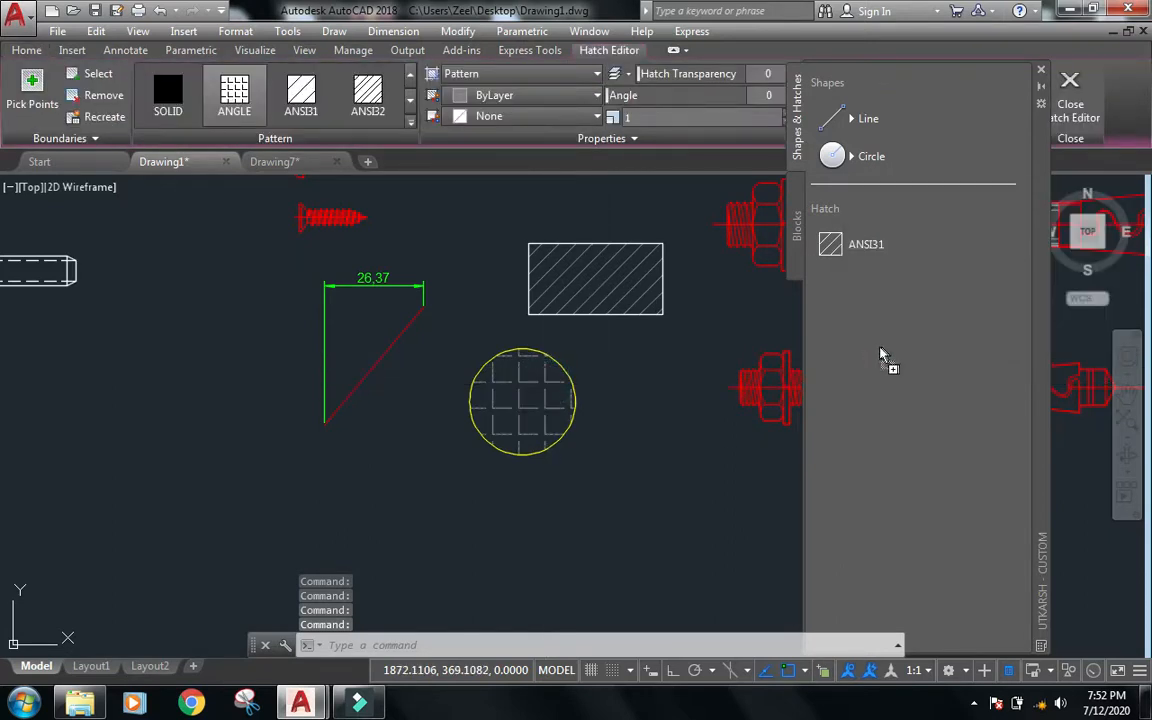
left_click_drag(881, 408, 897, 448)
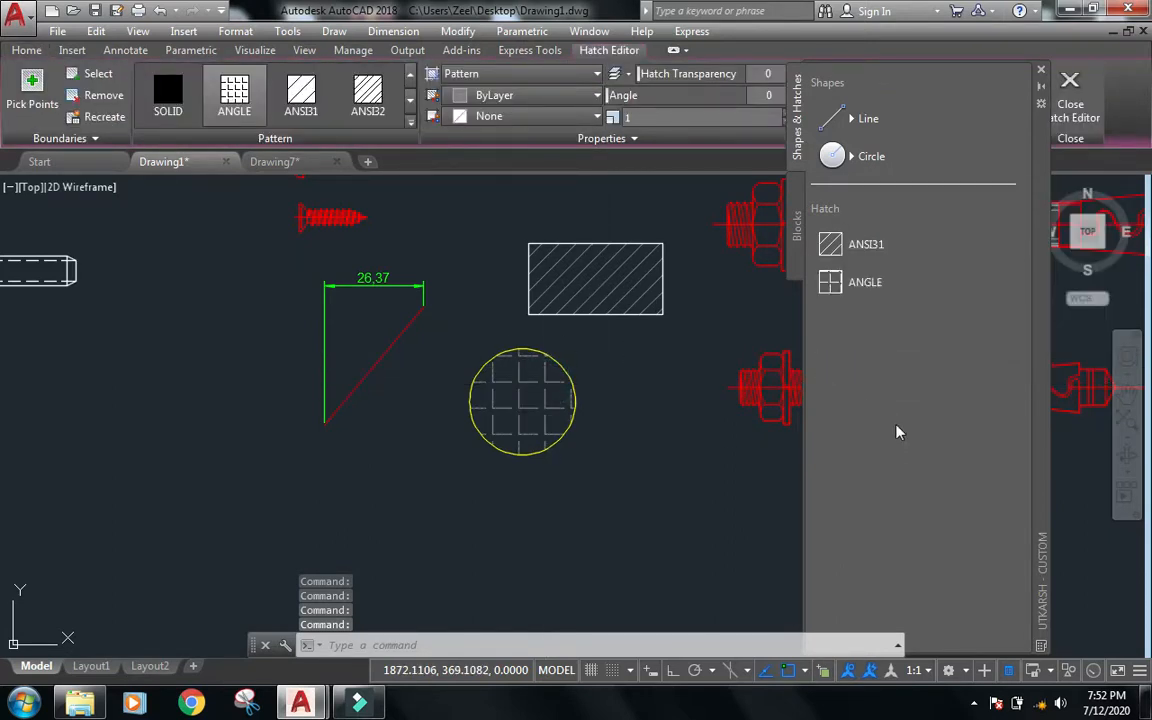
Add a separator below the ANGLE tool and a text heading reading "Dimension" beneath it.
right_click(897, 422)
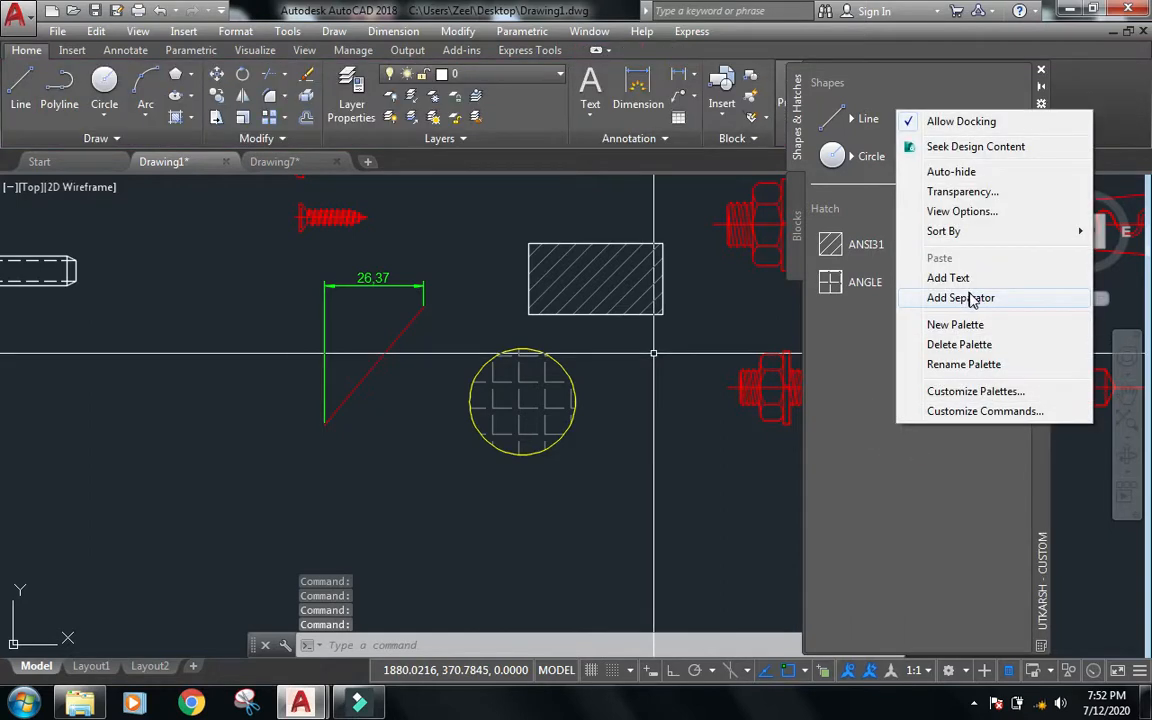
left_click(970, 298)
right_click(910, 374)
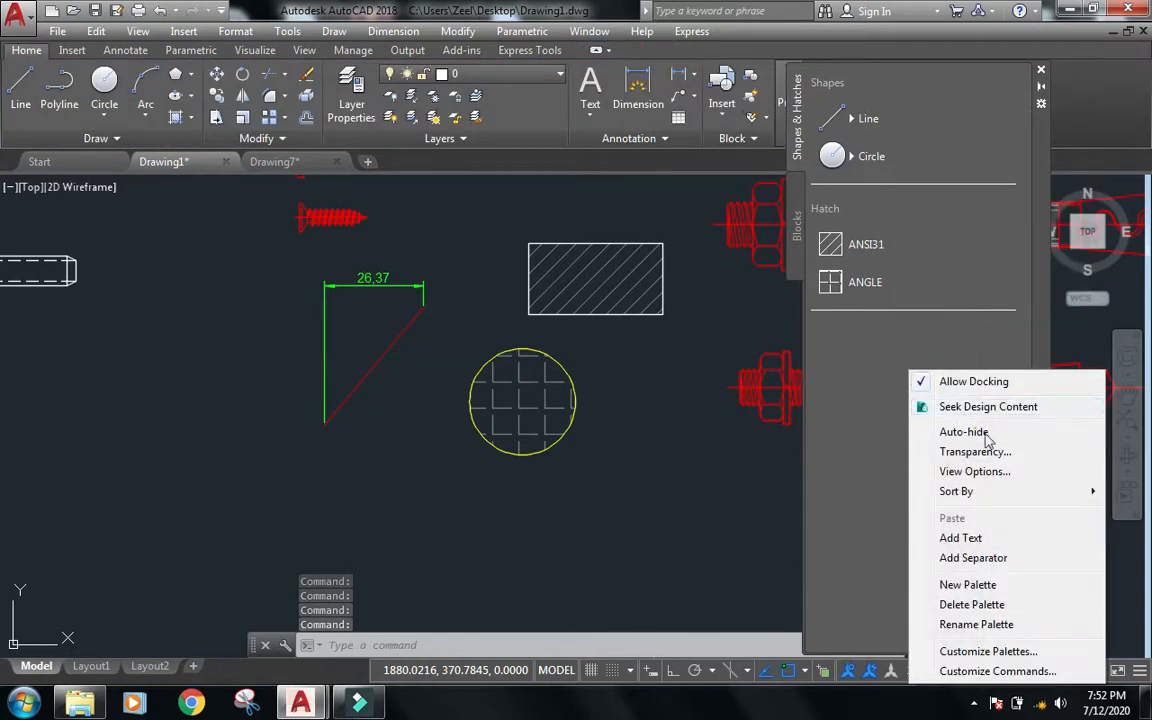
left_click(998, 538)
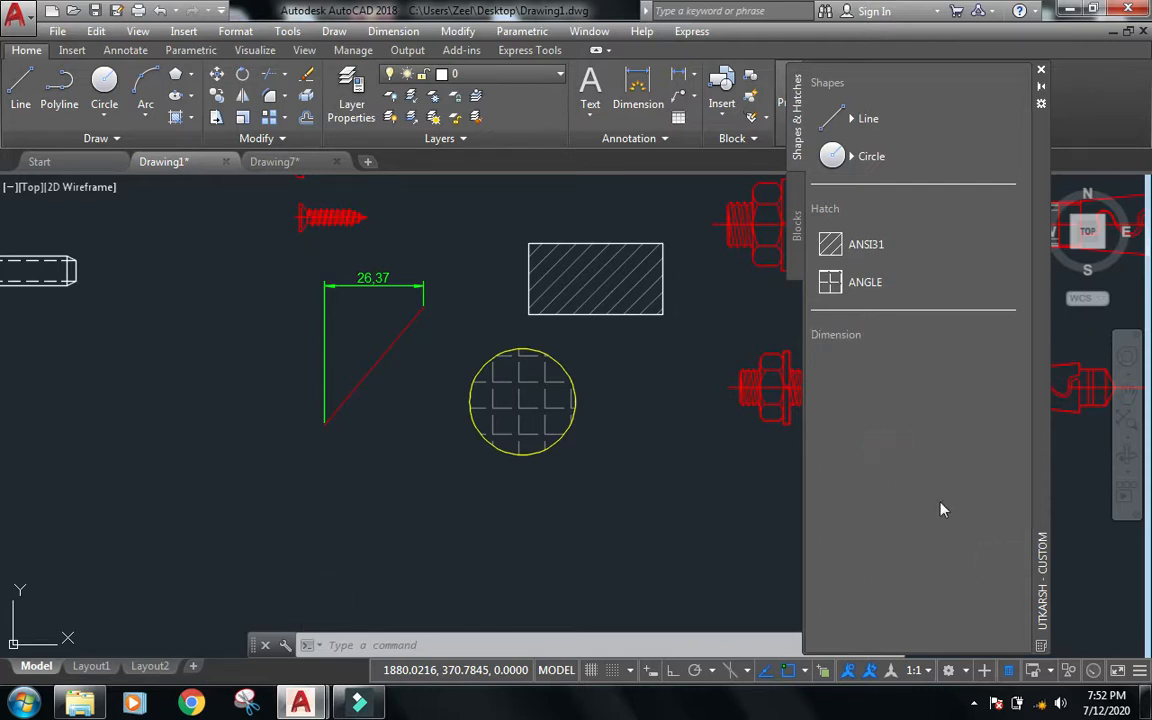
Add the line's green linear dimension as a tool under the Dimension heading of the palette.
left_click(404, 282)
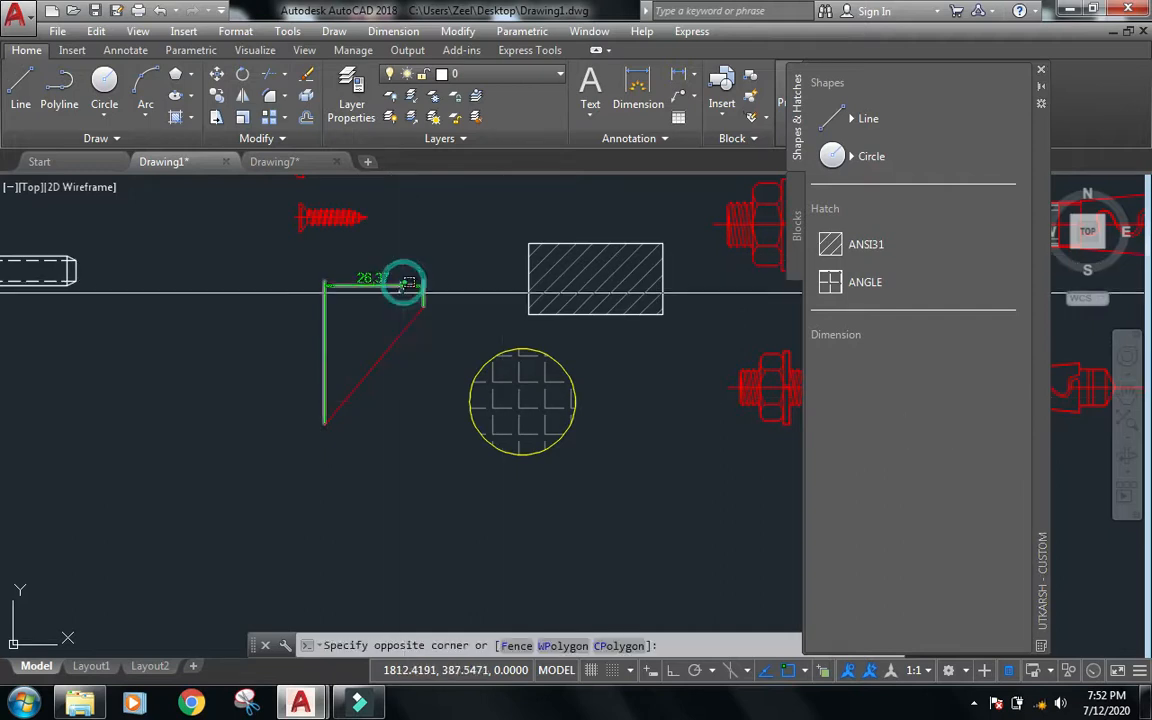
left_click(403, 292)
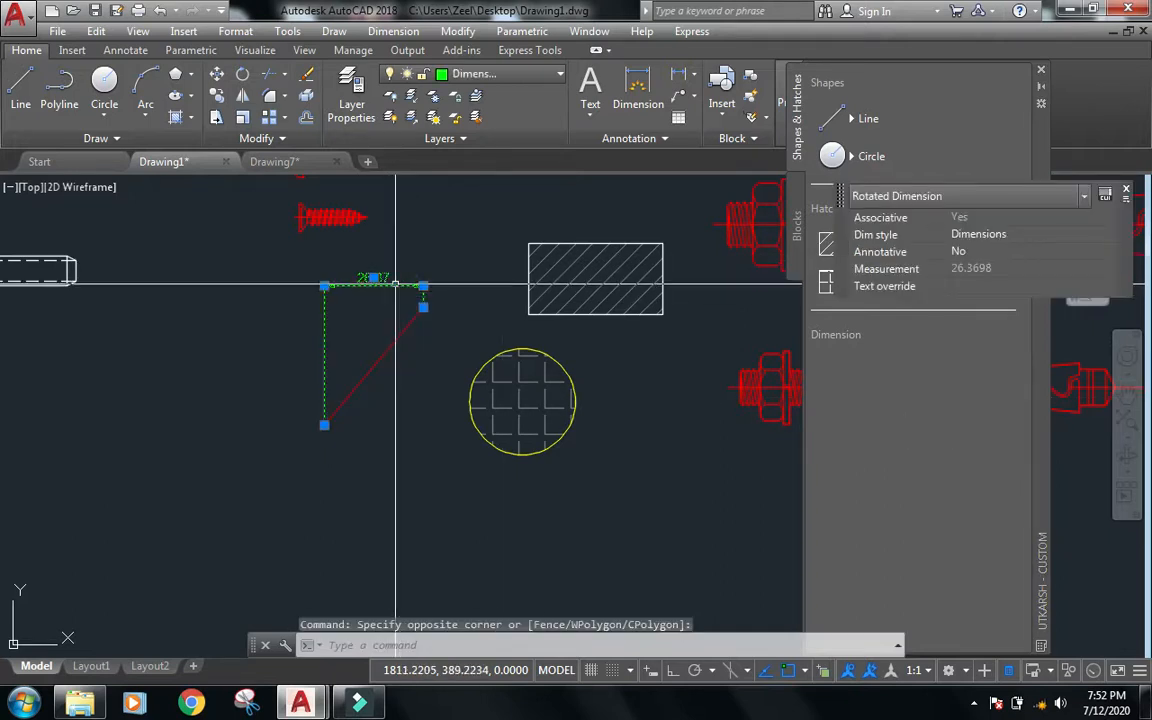
left_click_drag(822, 374, 892, 391)
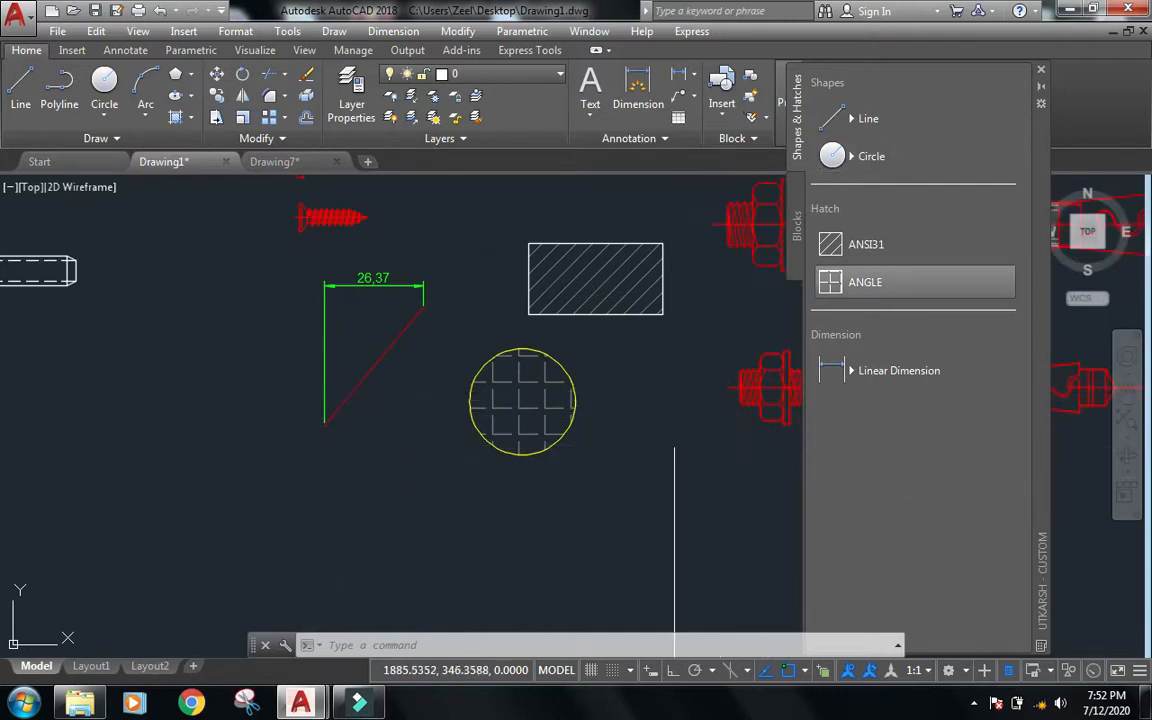
Close the tool palettes and start a new blank drawing.
key("ctrl+3")
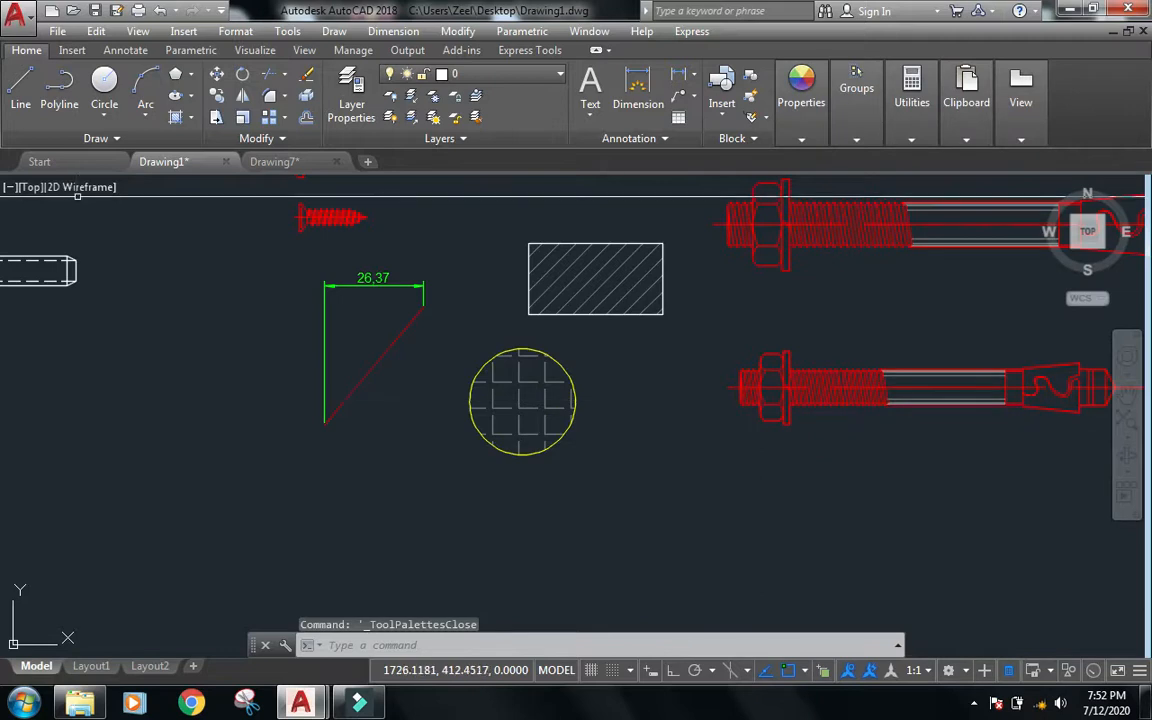
key("Escape")
key("Escape")
left_click(82, 163)
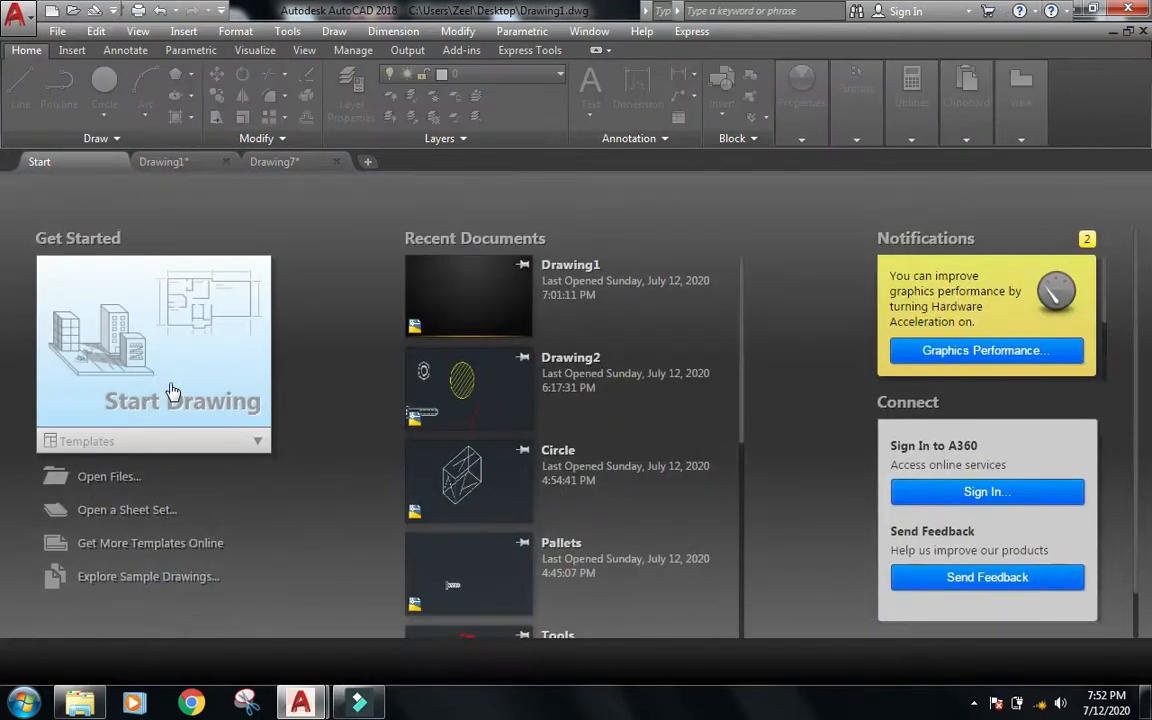
left_click(588, 414)
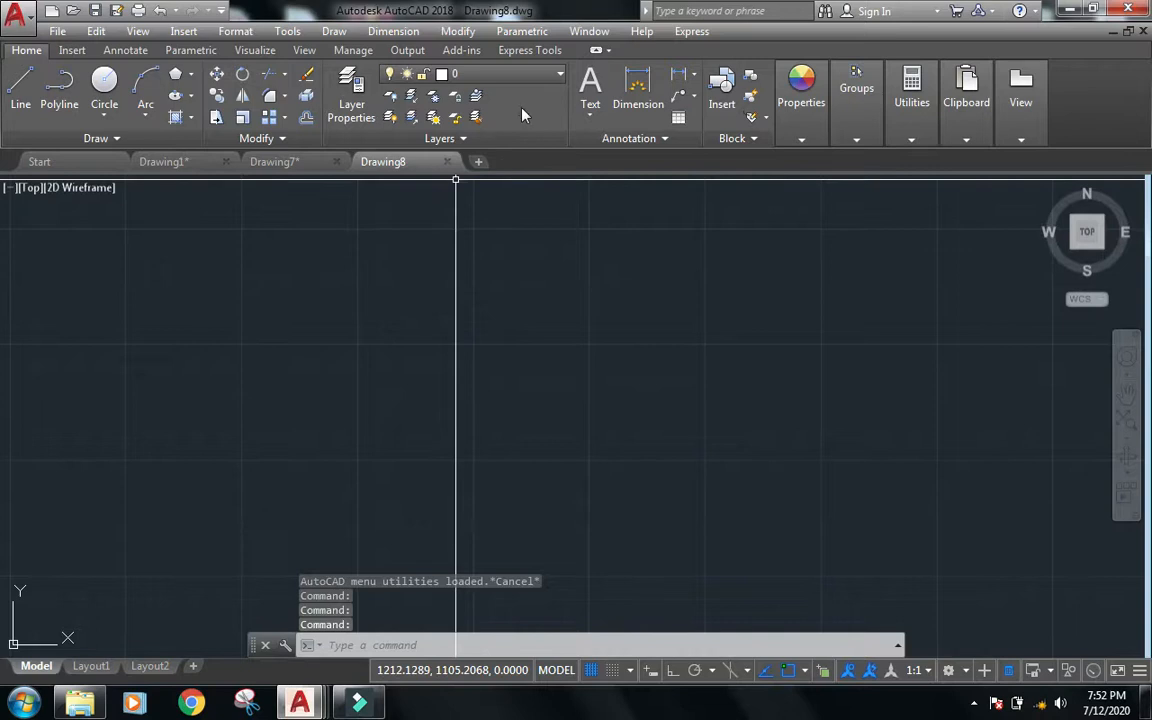
Check which layers exist in the new drawing.
left_click(558, 73)
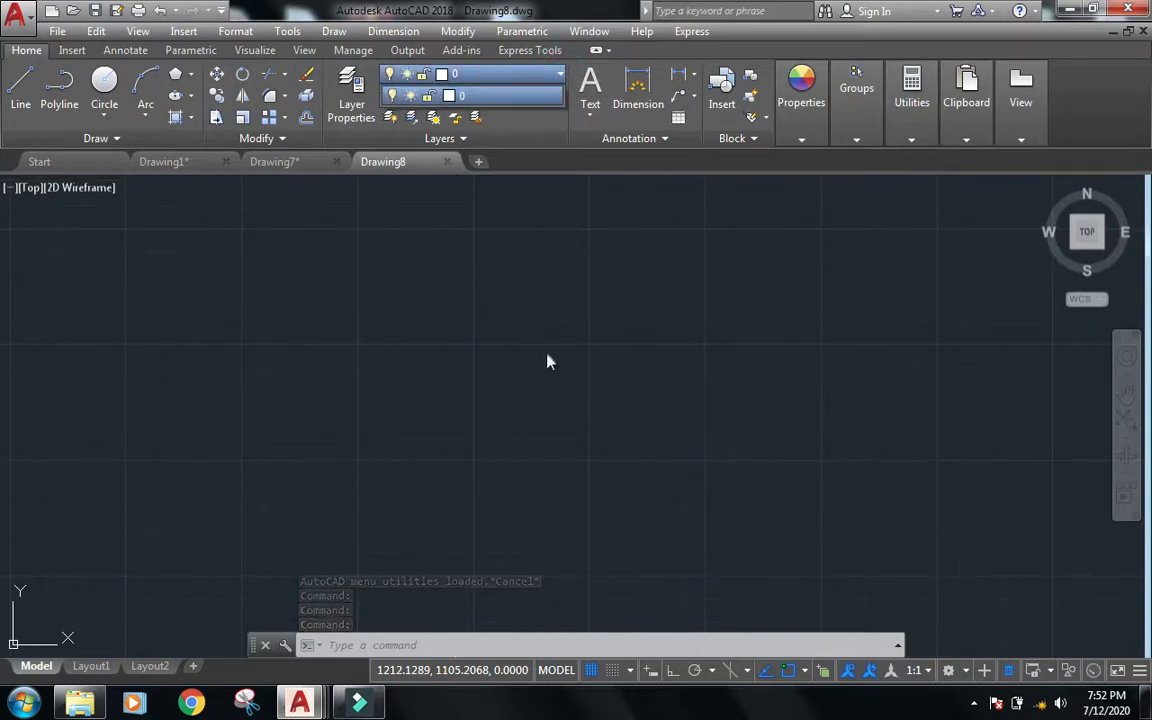
key("Escape")
key("Escape")
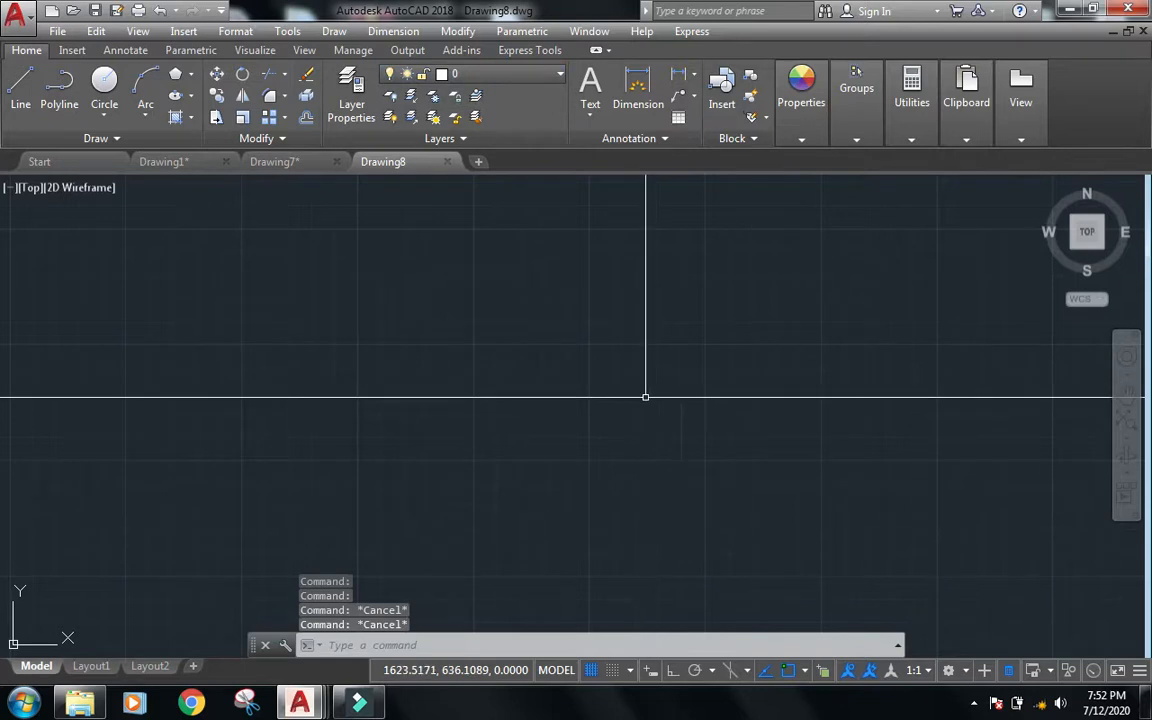
Reopen the tool palettes and insert the Nut-Bolt block from the Blocks palette into the new drawing.
key("ctrl+3")
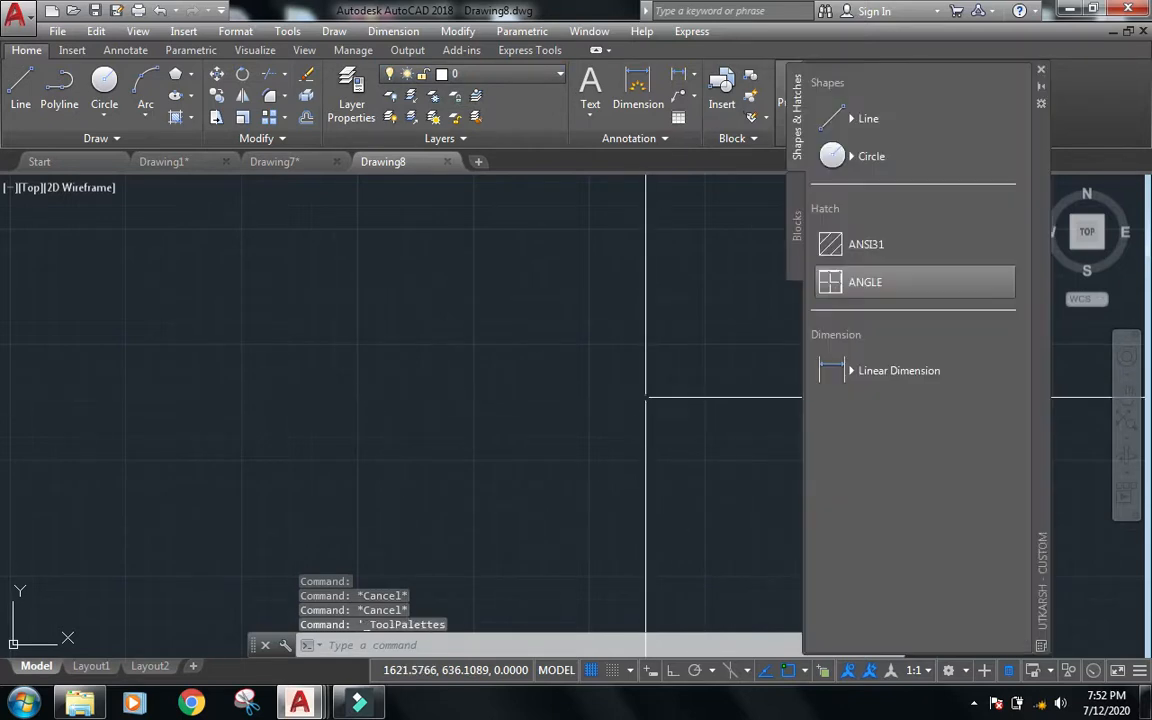
left_click(798, 225)
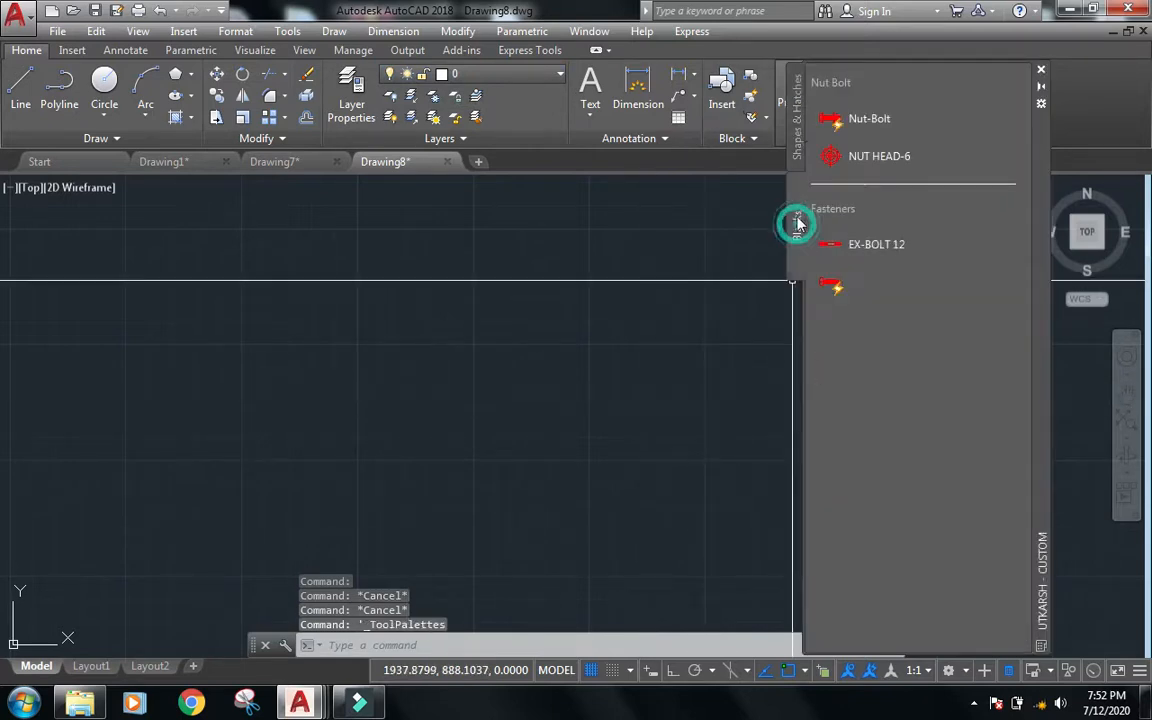
left_click(797, 115)
left_click(801, 207)
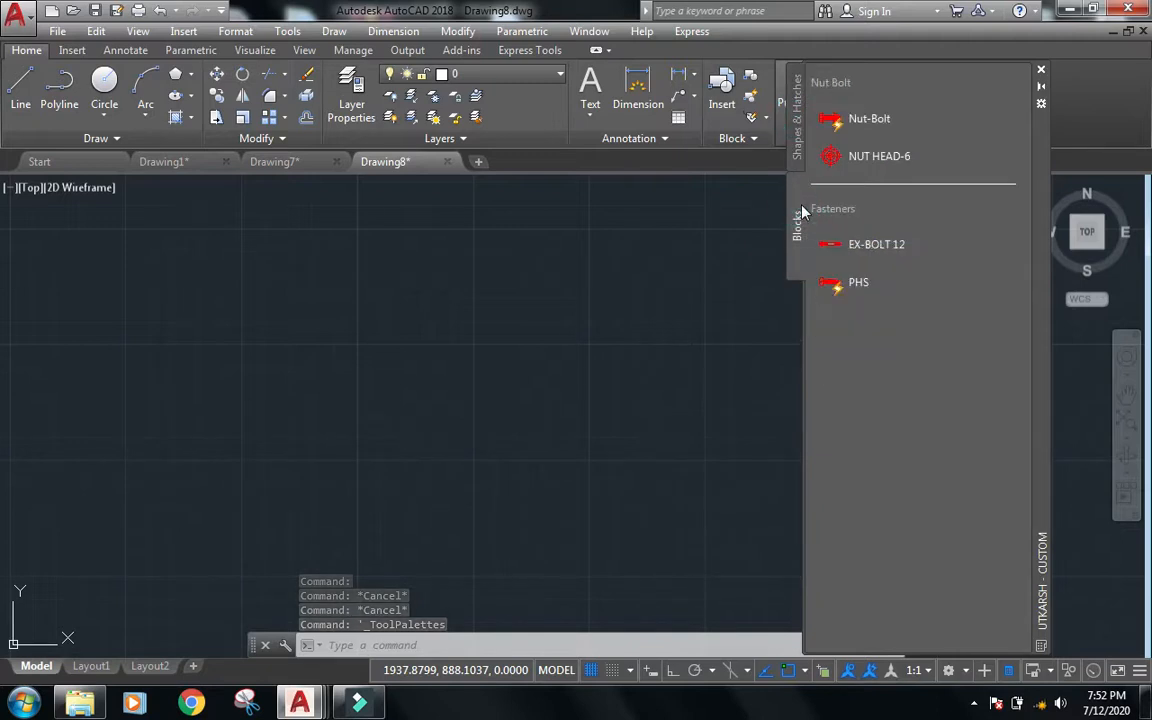
left_click(866, 120)
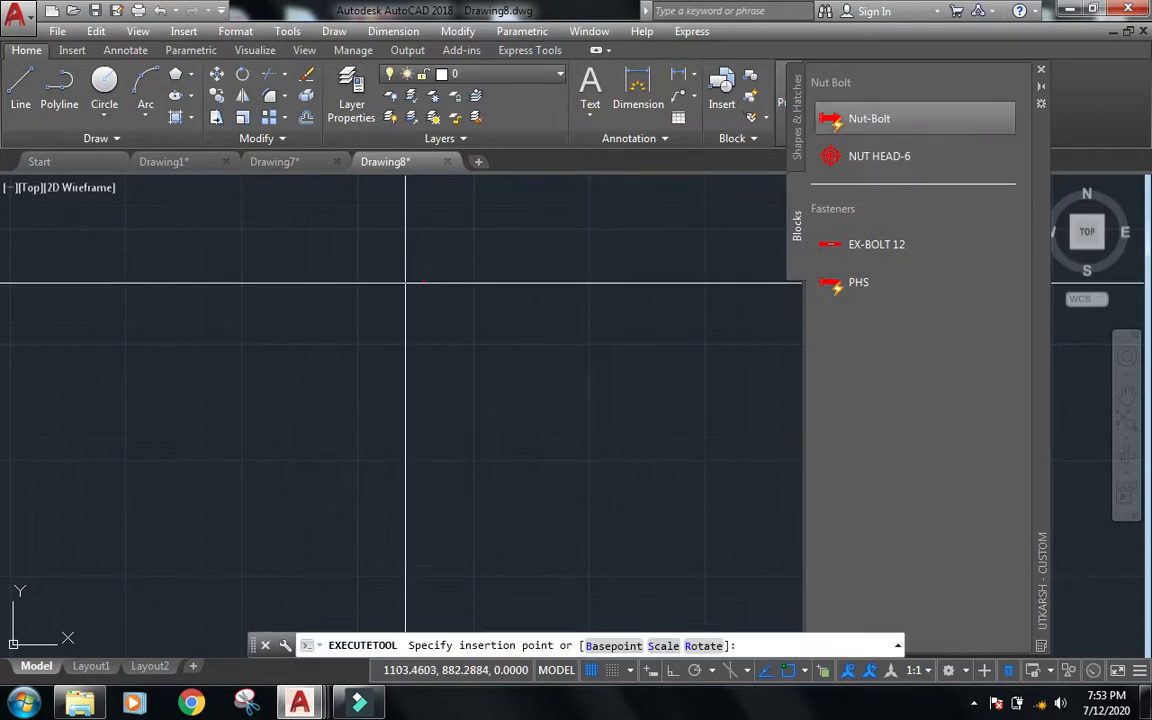
scroll(400, 288, "up", 2)
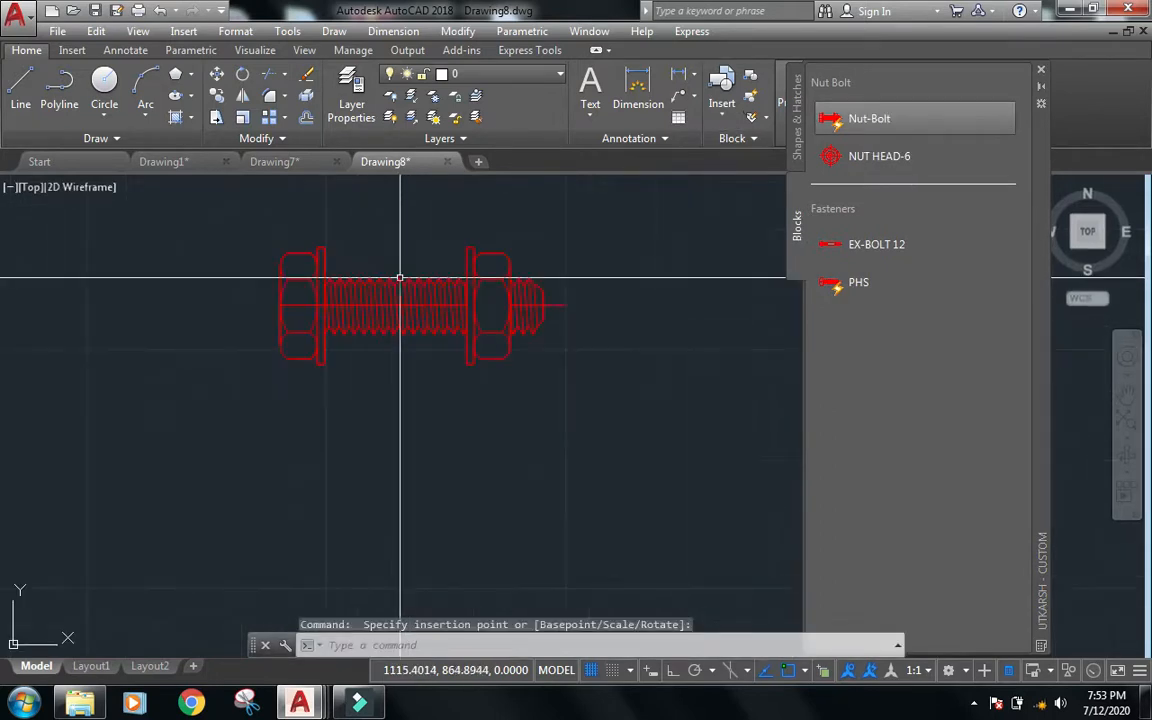
Switch the Shapes & Hatches palette's Line tool to Polyline and draw a four-segment zigzag below the bolt.
left_click(797, 120)
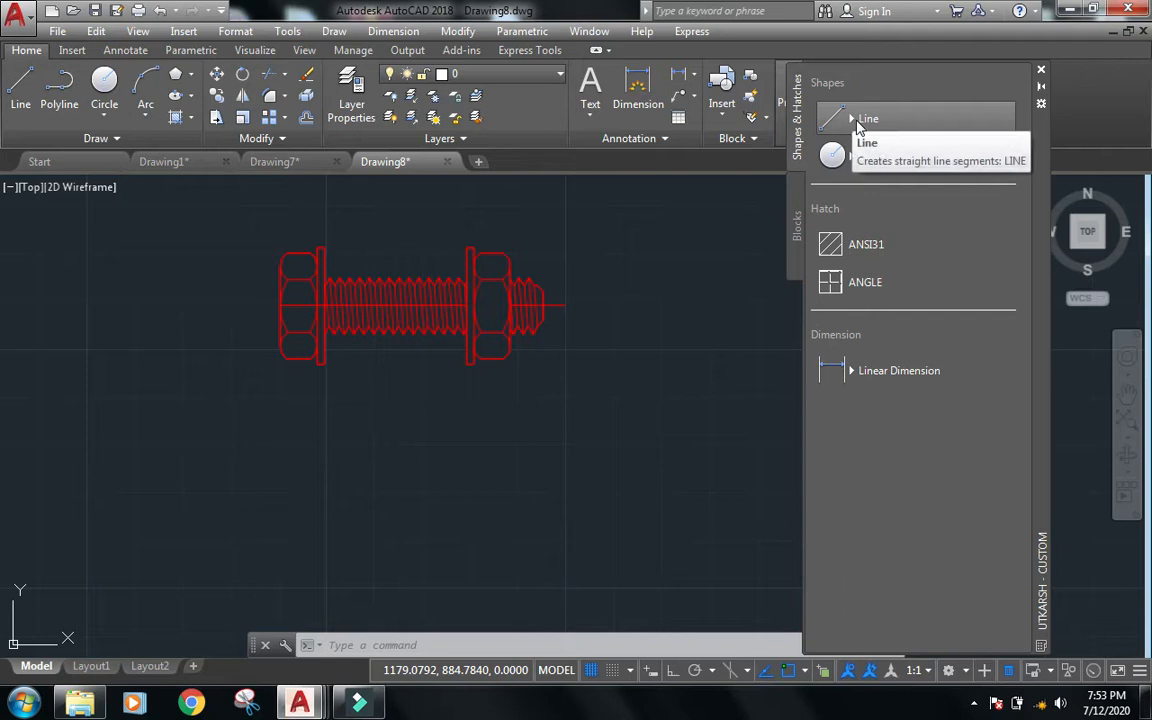
left_click(857, 122)
left_click(853, 121)
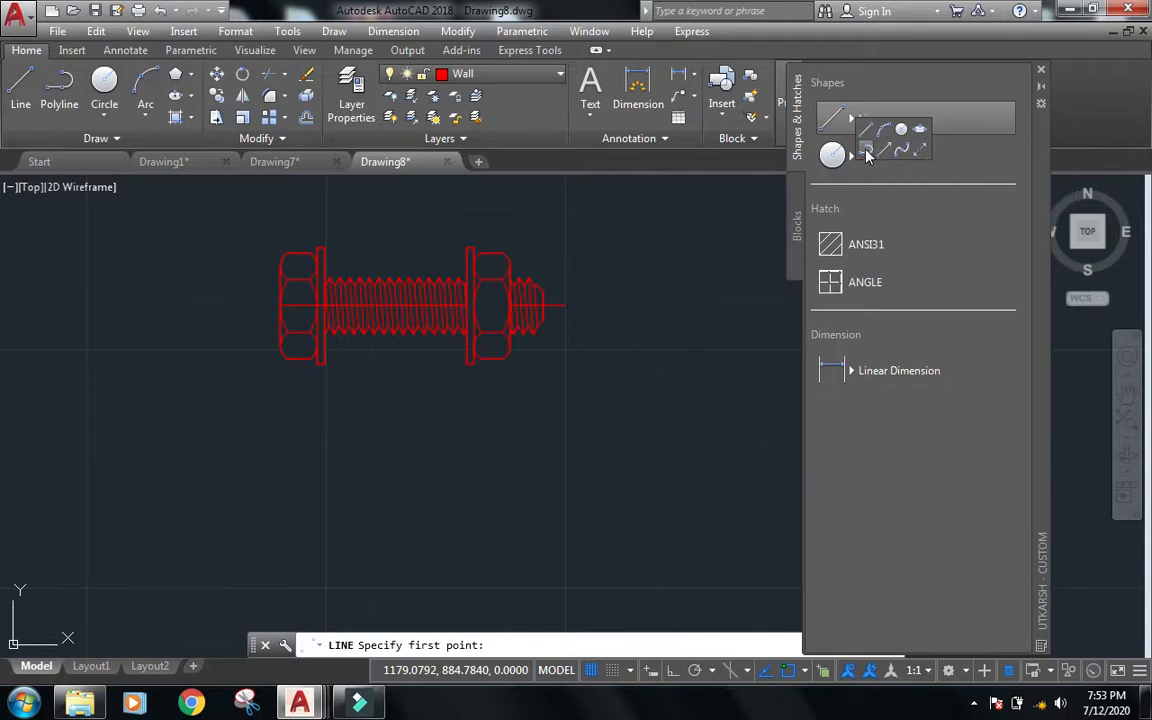
left_click(867, 152)
scroll(330, 345, "down", 4)
scroll(340, 420, "up", 3)
left_click(311, 545)
left_click(424, 328)
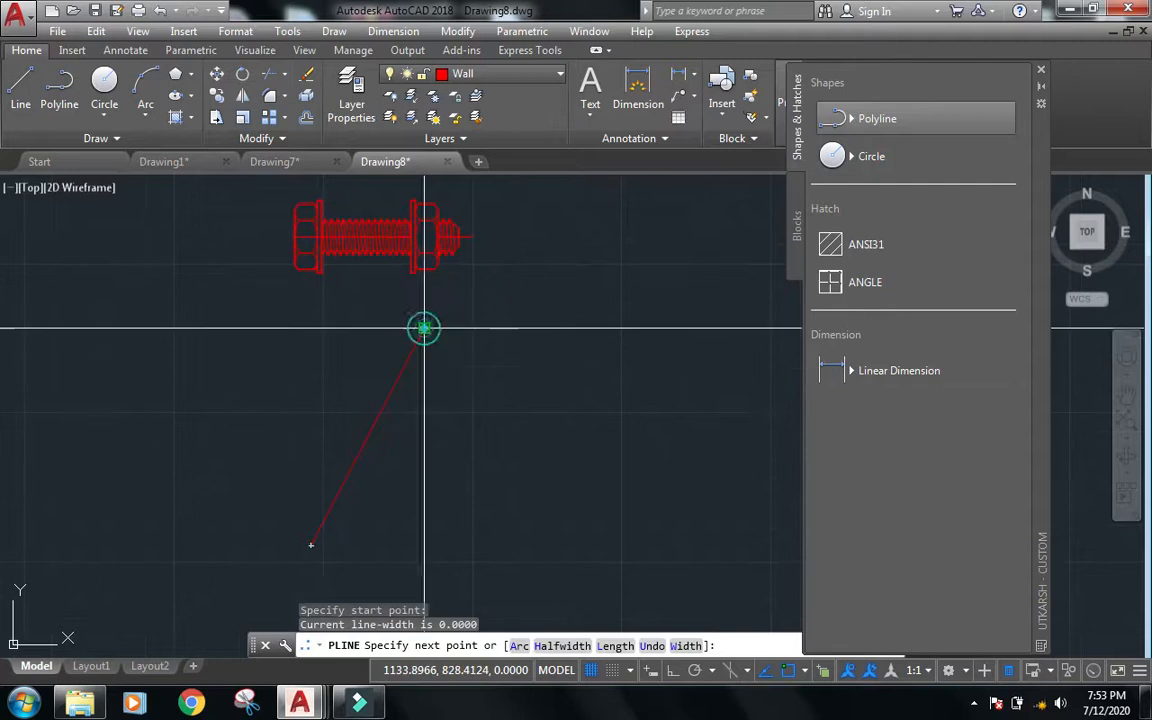
left_click(476, 535)
left_click(557, 328)
left_click(624, 450)
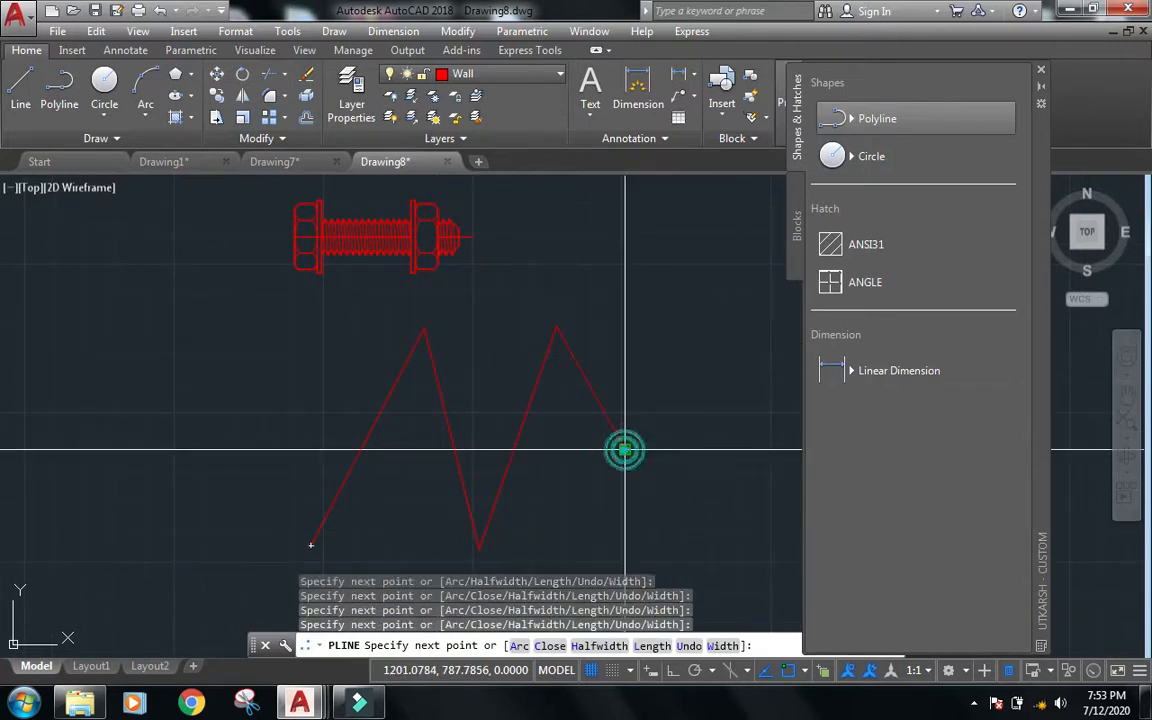
key("Escape")
Draw a circle to the right of the zigzag polyline with the palette's Circle tool.
left_click(832, 156)
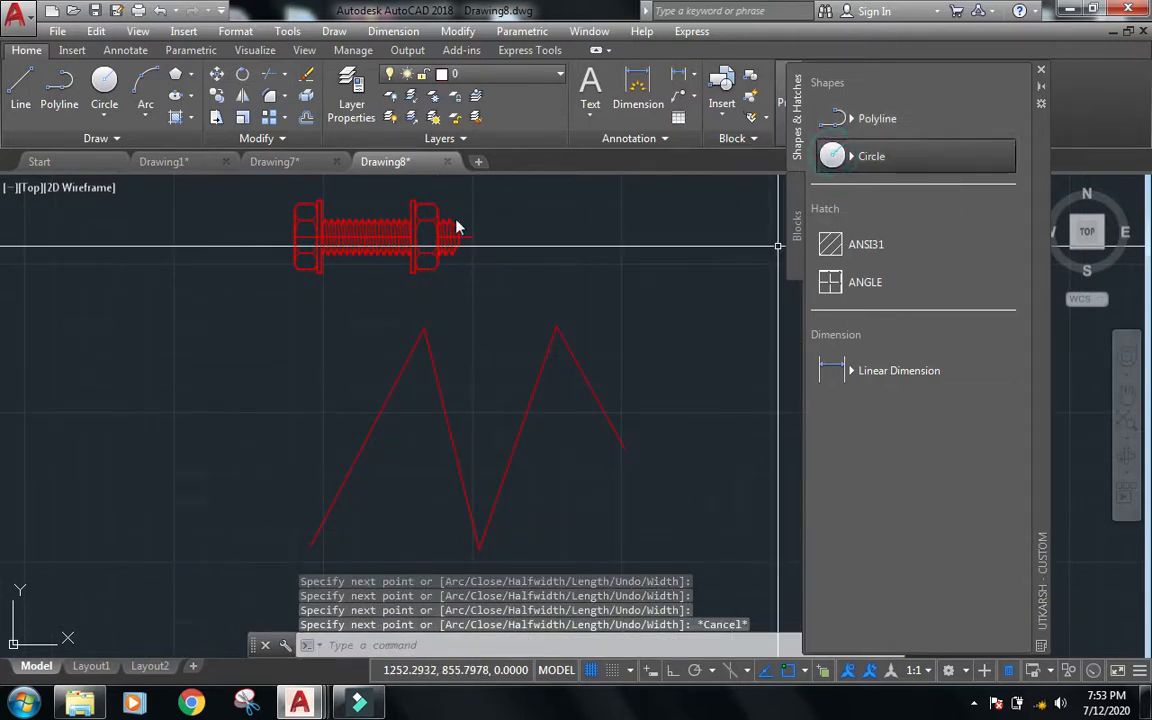
scroll(344, 290, "down", 2)
left_click(622, 372)
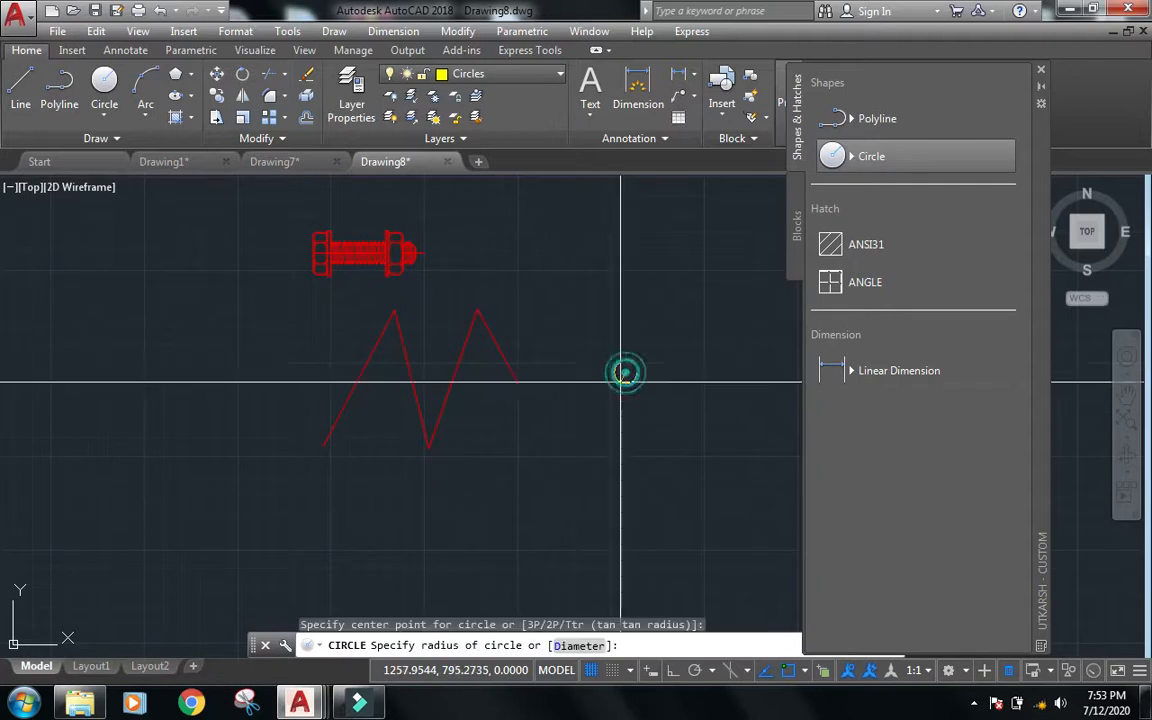
left_click(612, 434)
scroll(674, 404, "up", 2)
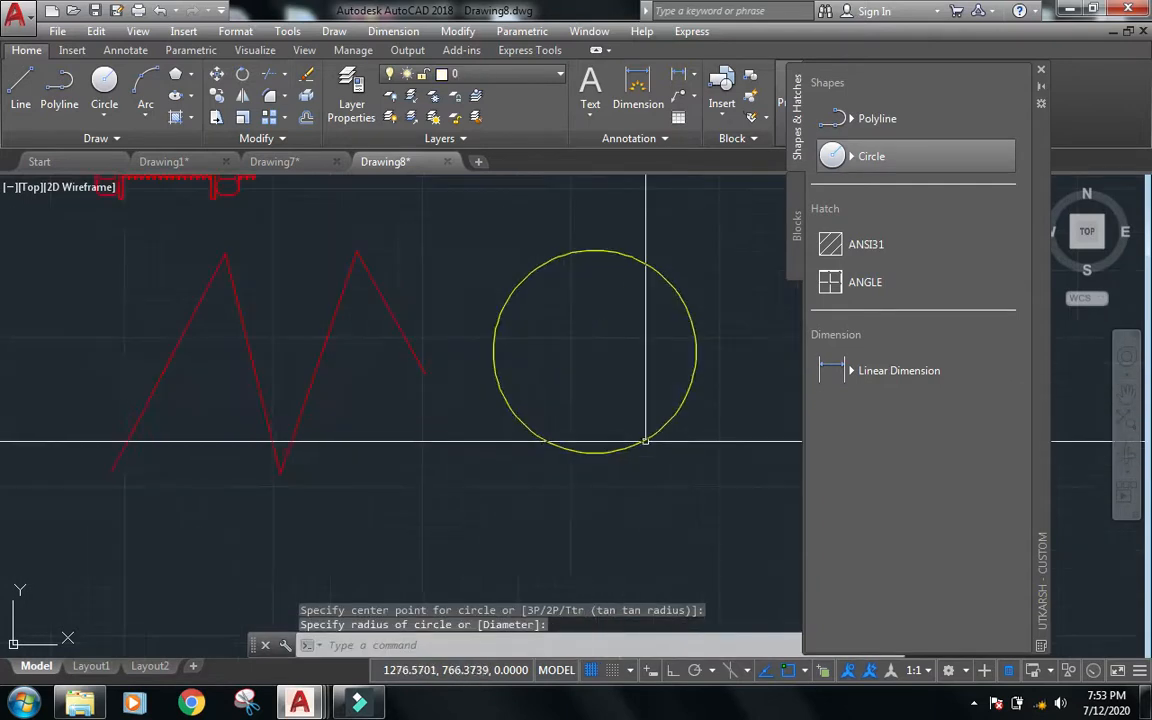
key("Escape")
Draw a rectangle about 49 units wide to the right of the circle.
scroll(400, 455, "down", 3)
type("rec")
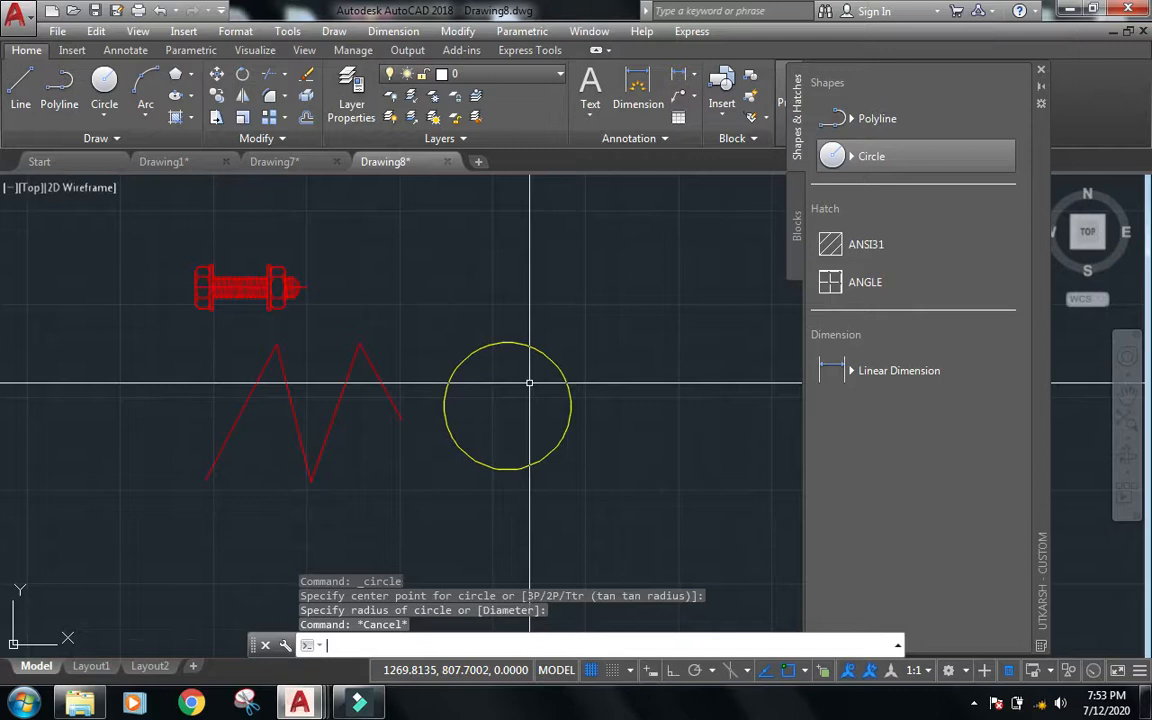
key("Return")
left_click(639, 449)
left_click(731, 342)
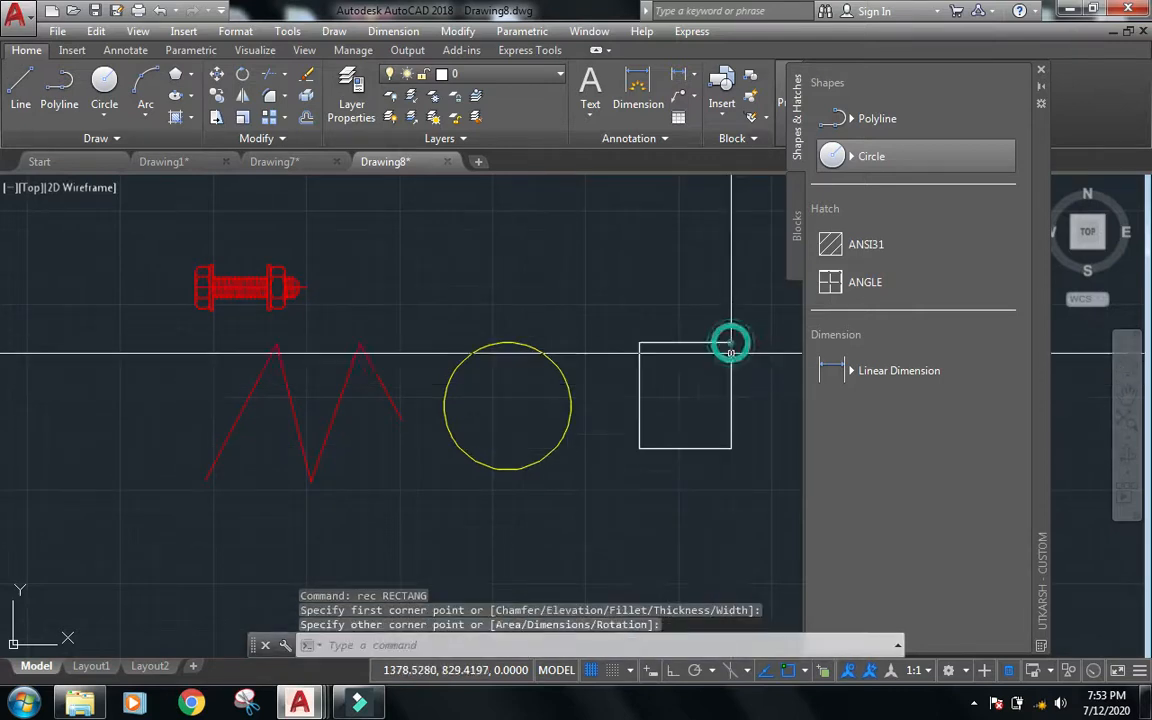
key("Escape")
key("Escape")
Hatch the circle with the palette's ANSI31 pattern and the rectangle with its ANGLE pattern.
left_click(862, 249)
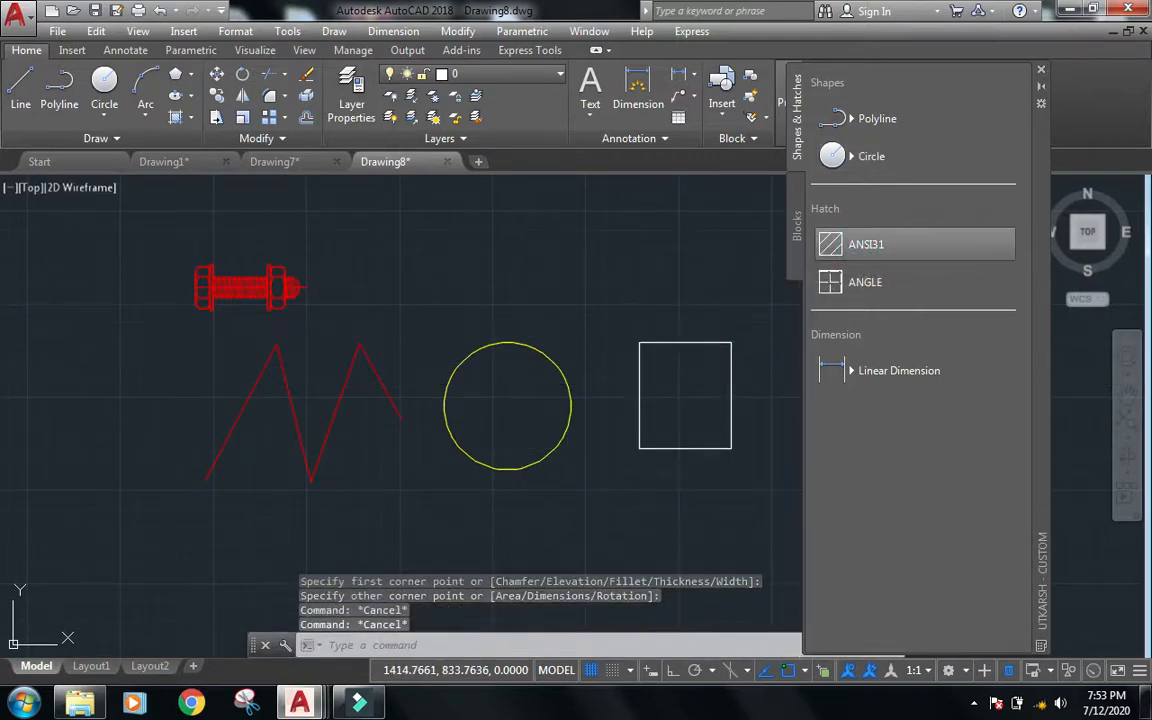
left_click(506, 400)
key("Escape")
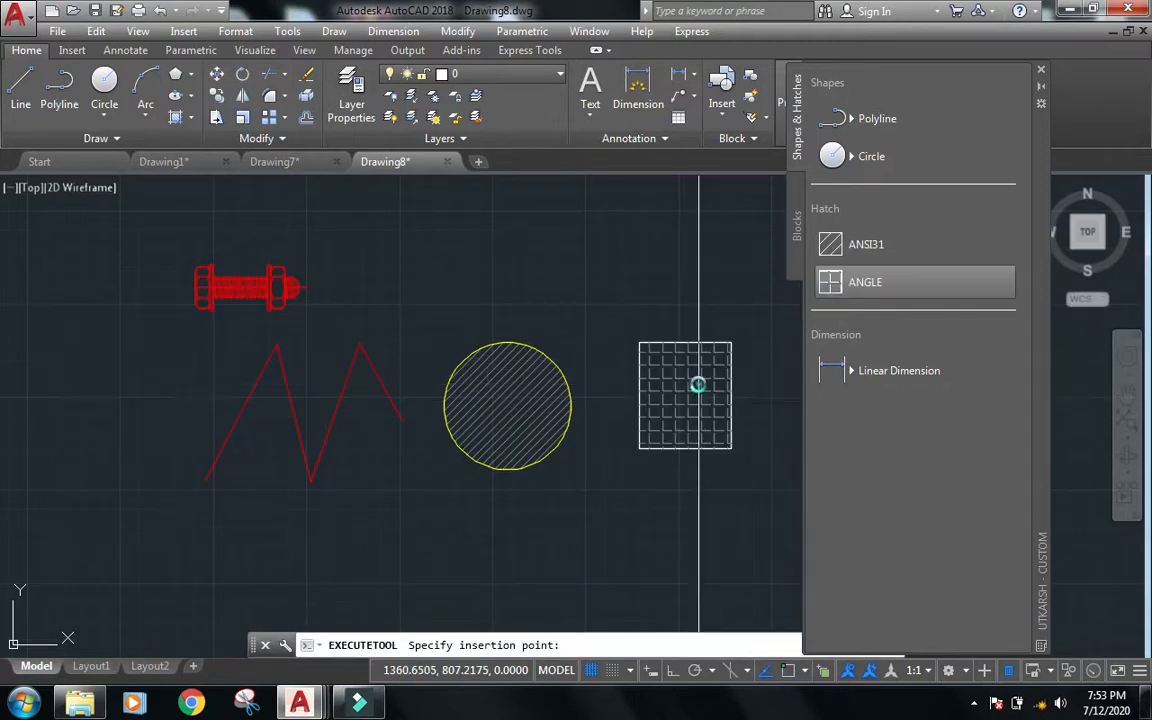
left_click(694, 386)
Dimension the rectangle's top edge with the palette's Linear Dimension tool, placing the dimension line above it.
left_click(848, 370)
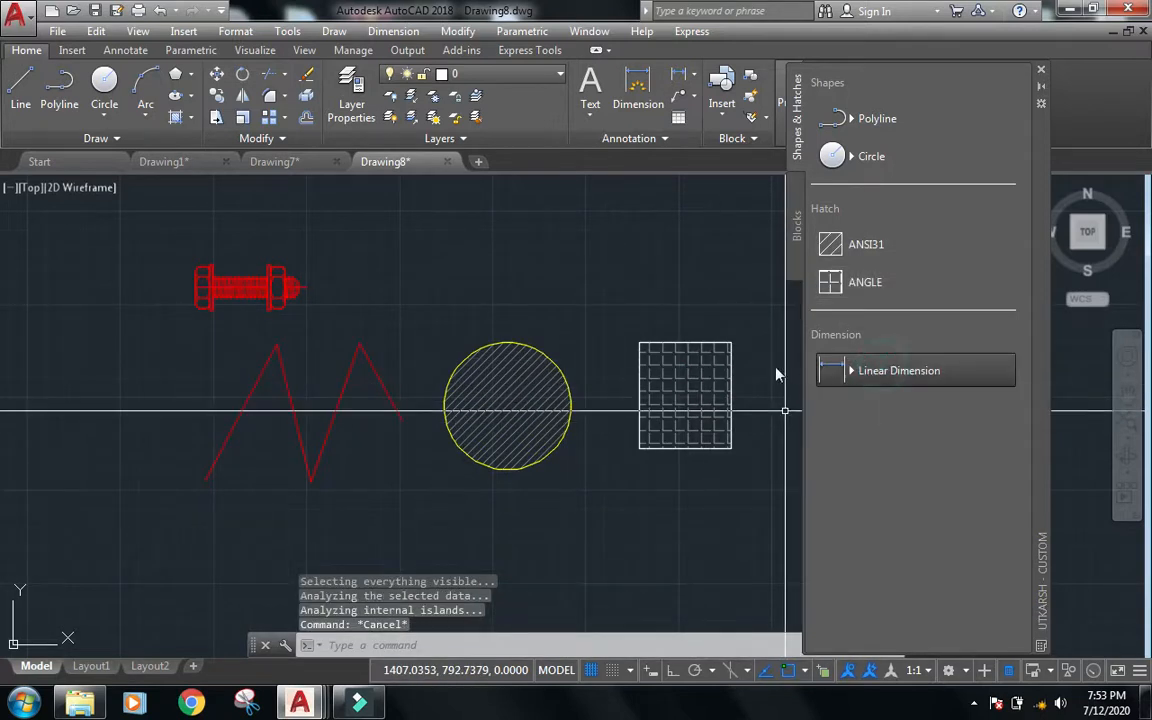
scroll(741, 347, "up", 2)
scroll(741, 347, "up", 2)
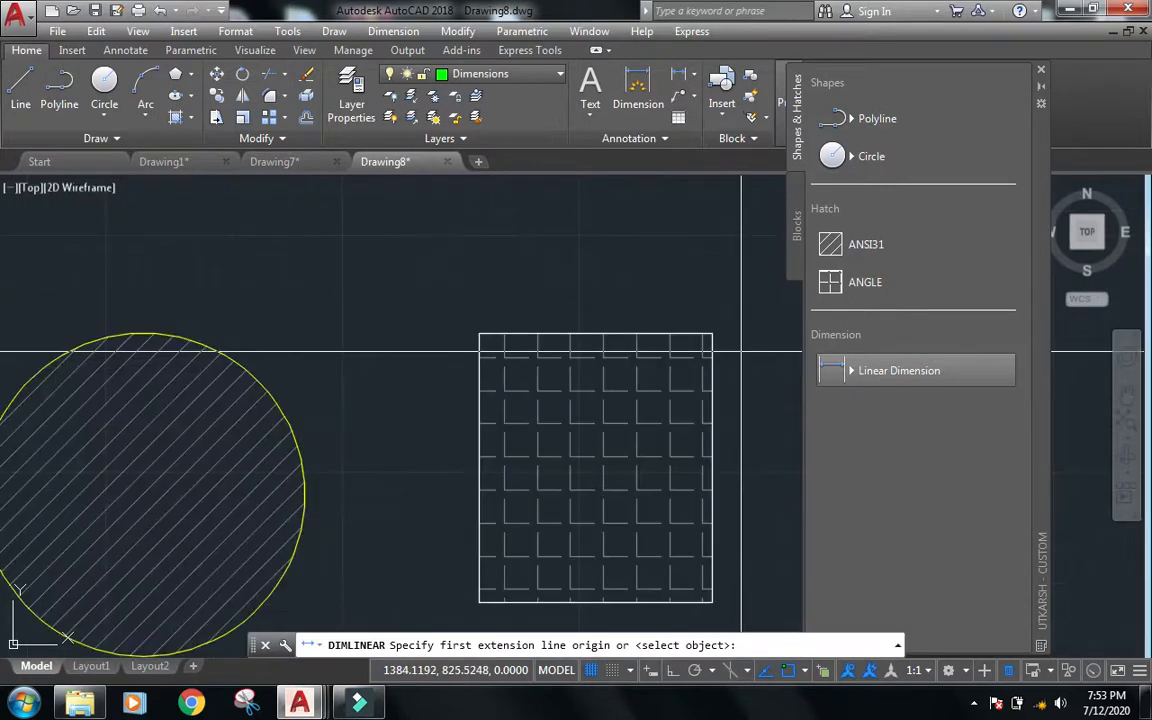
key("Return")
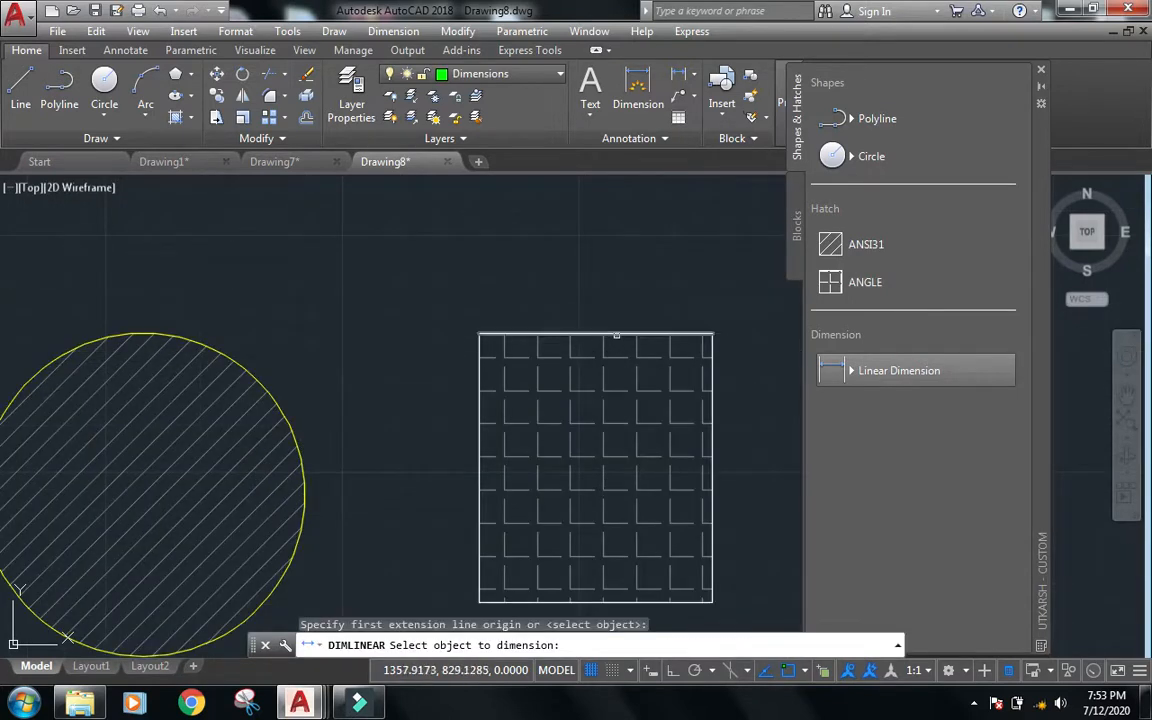
left_click(616, 336)
left_click(712, 299)
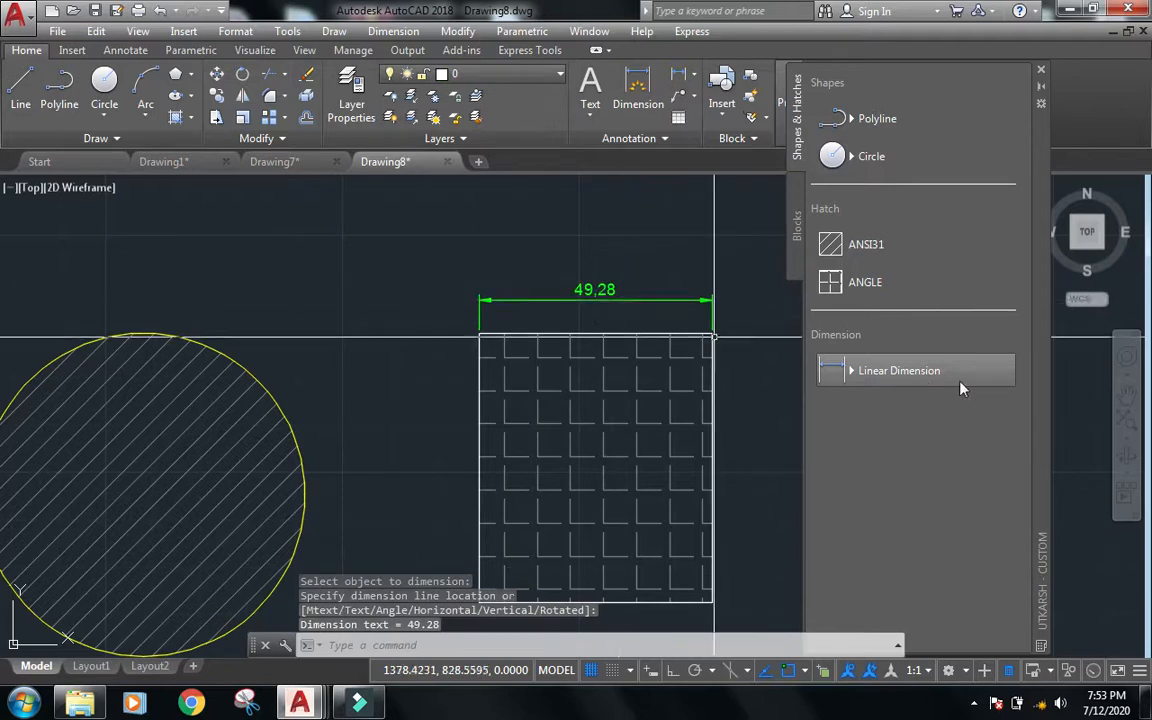
Switch the palette's dimension tool to Radius Dimension and dimension the hatched circle, placing the text outside its upper-right edge.
left_click(852, 376)
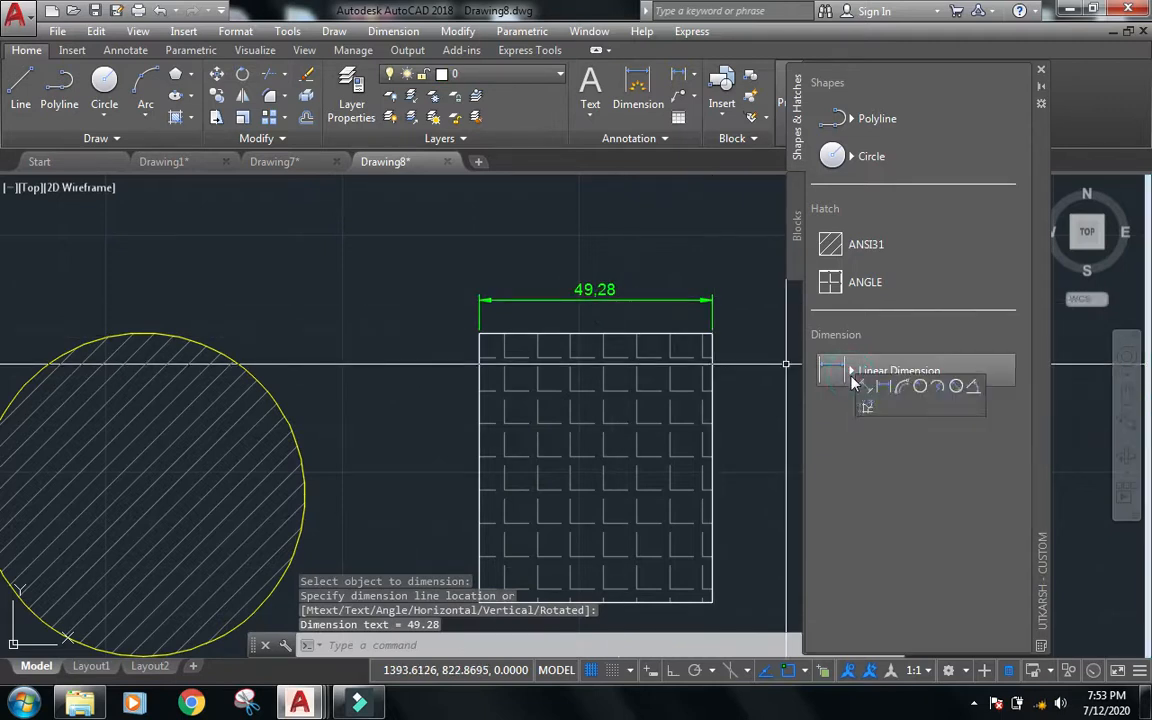
left_click(920, 388)
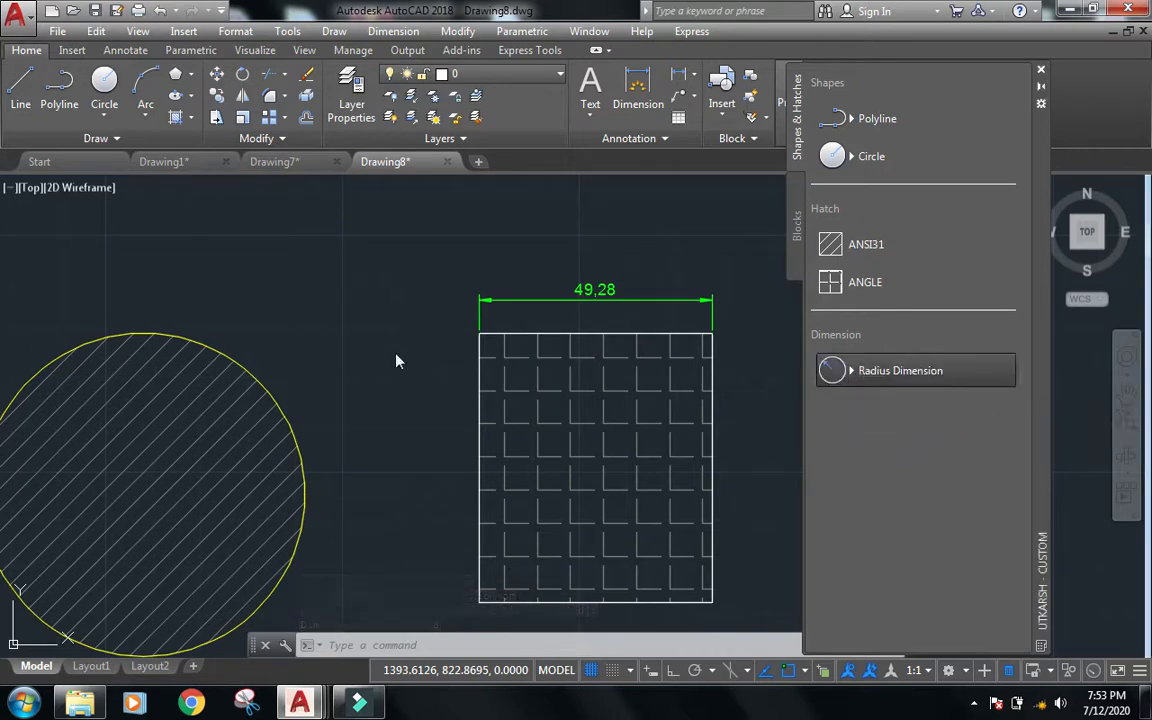
left_click(262, 381)
scroll(345, 305, "down", 2)
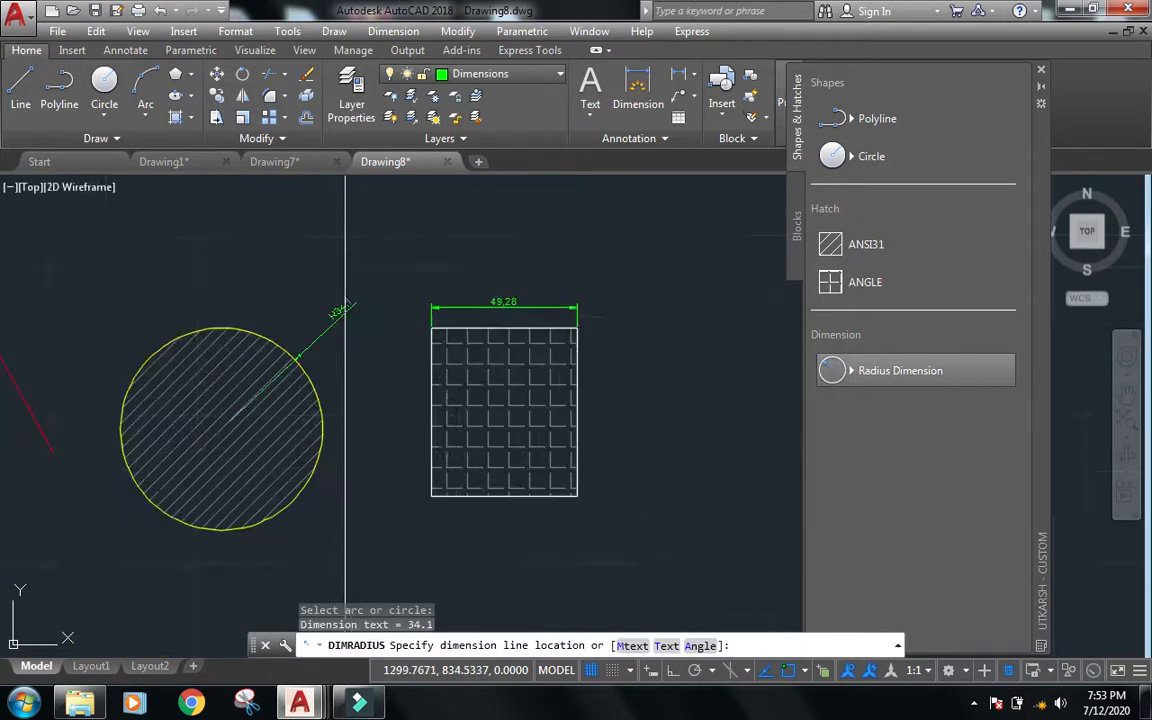
left_click(303, 325)
scroll(566, 451, "down", 2)
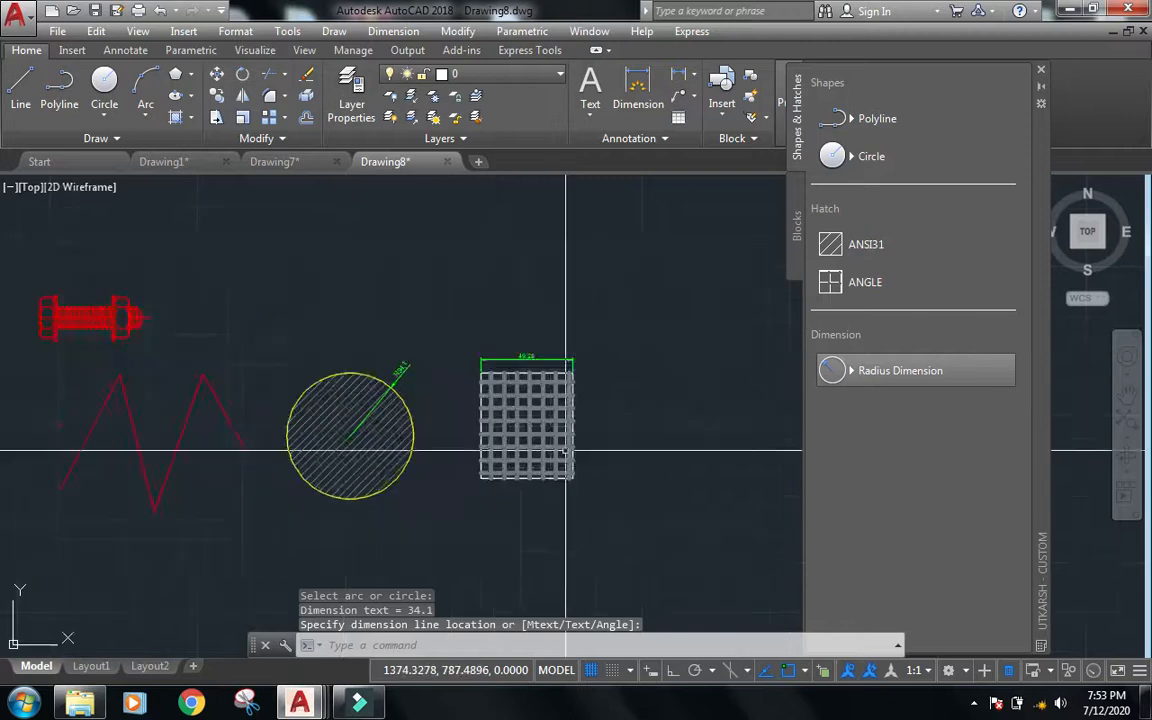
scroll(566, 451, "down", 2)
key("Escape")
key("Escape")
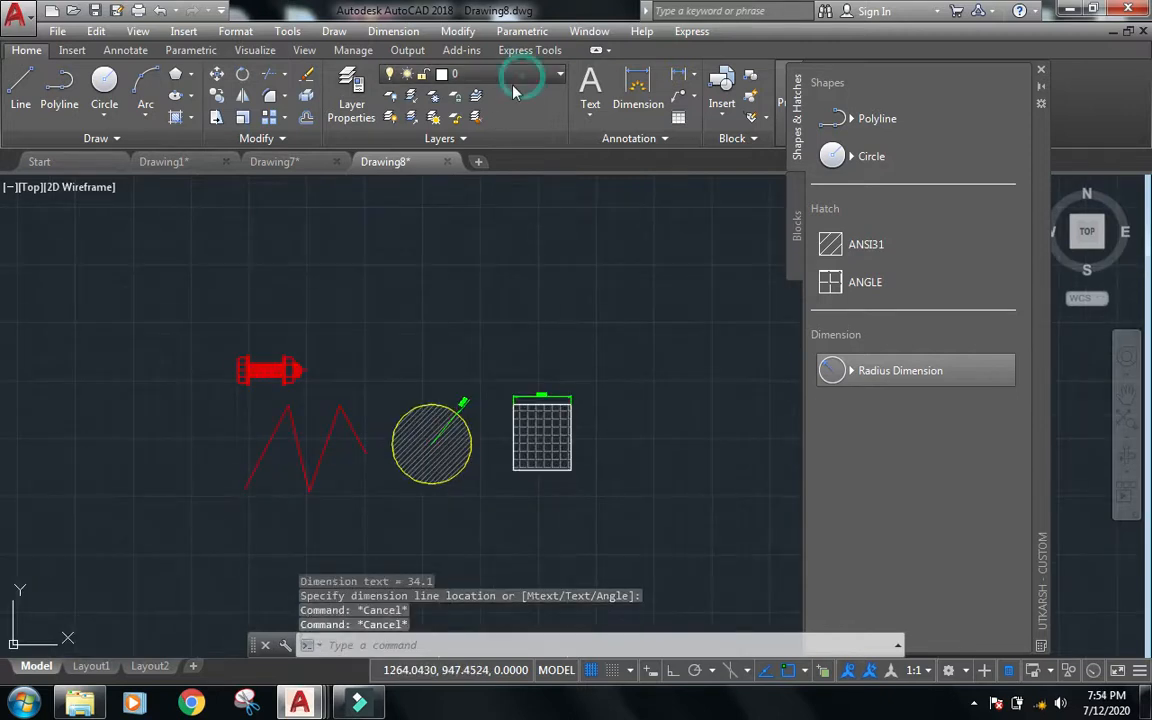
Review the list of layers now present in the drawing.
left_click(518, 78)
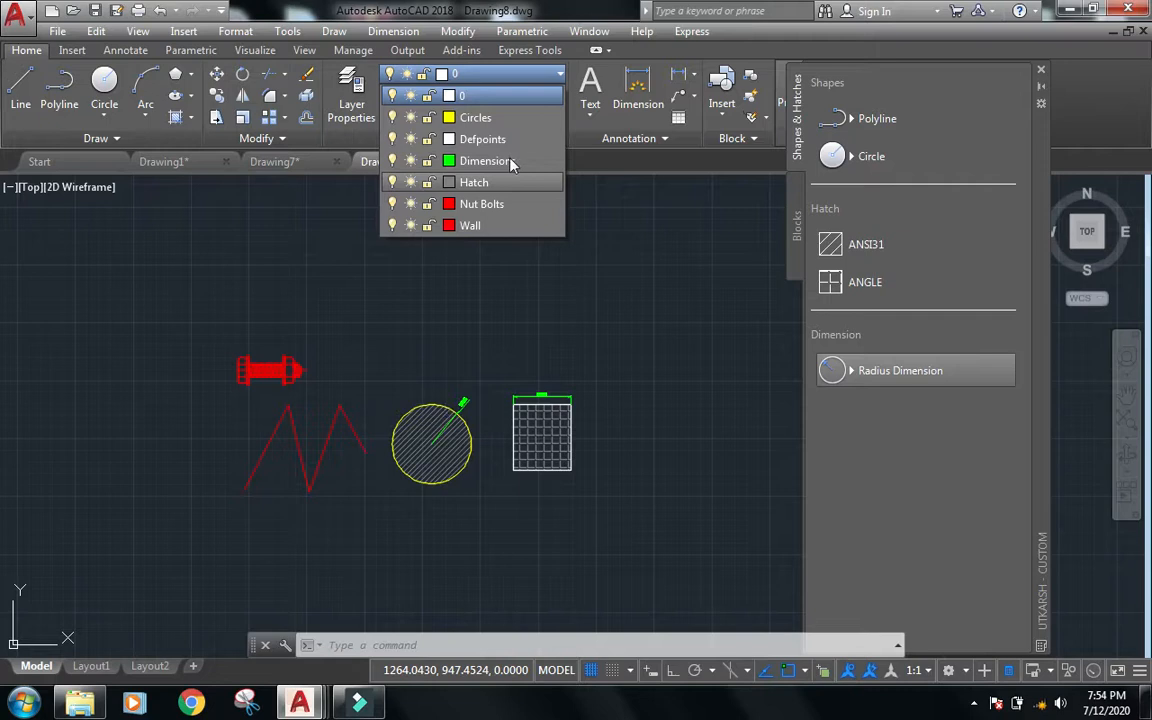
left_click(576, 388)
key("Escape")
key("Escape")
Check which layers the rectangle's hatch and the circle are on.
left_click(554, 423)
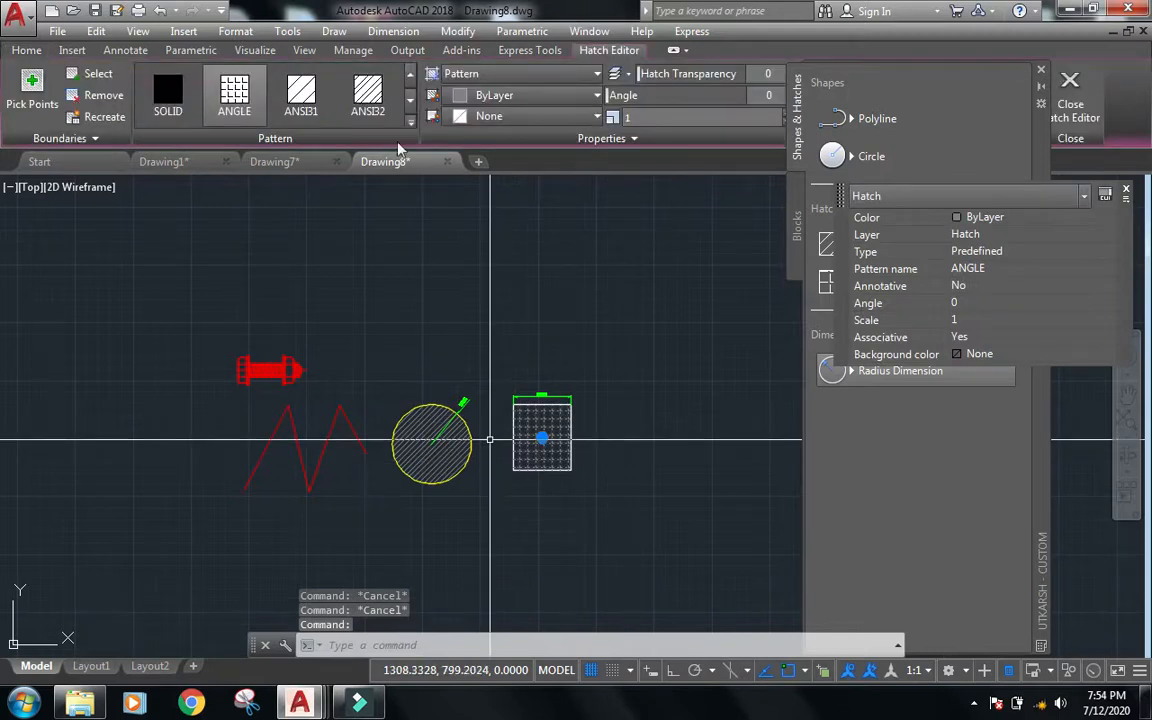
left_click(553, 140)
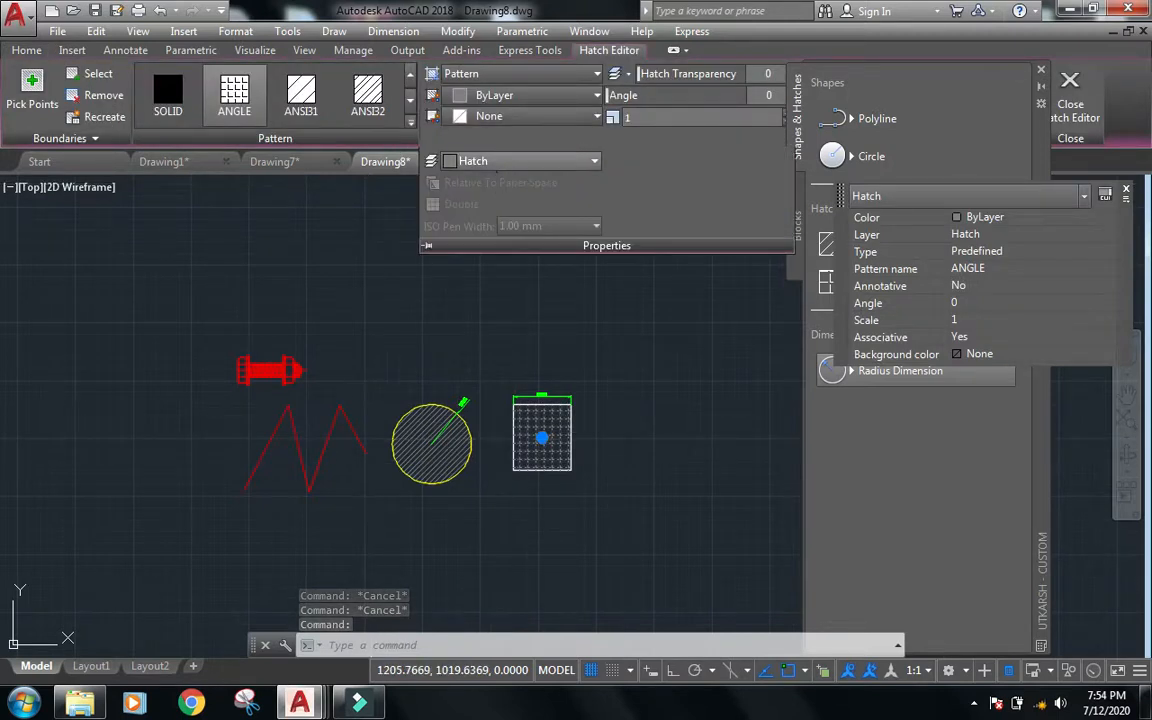
key("Escape")
key("Escape")
scroll(424, 398, "up", 4)
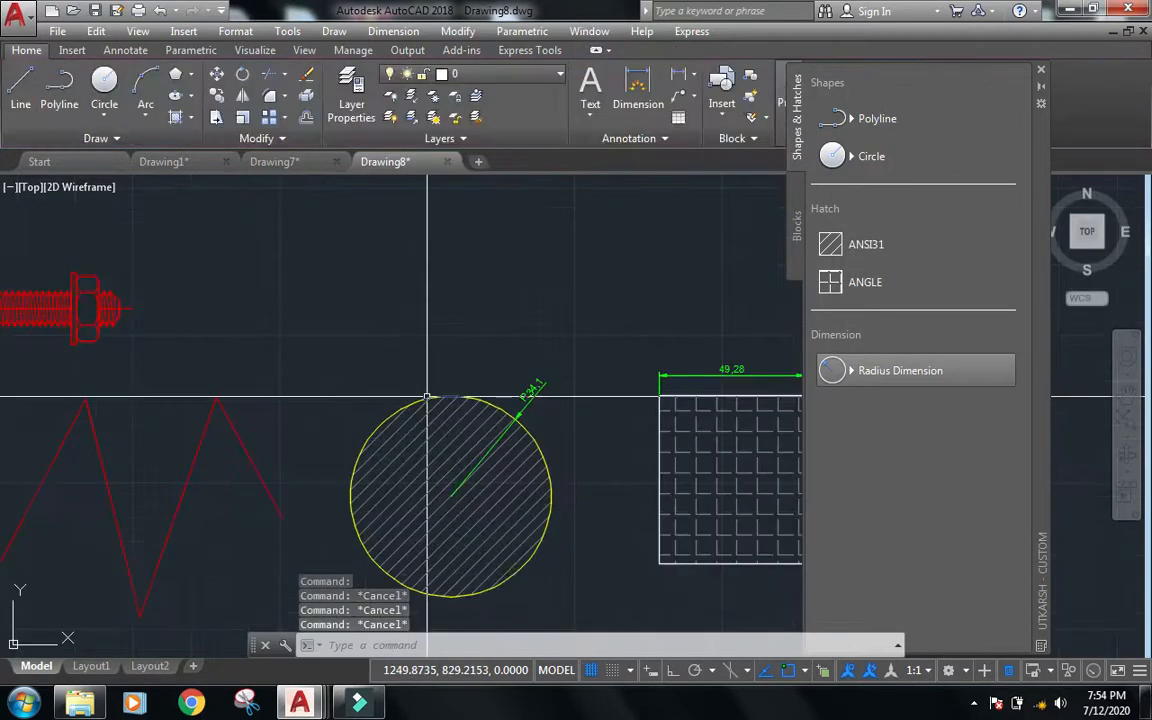
left_click(424, 398)
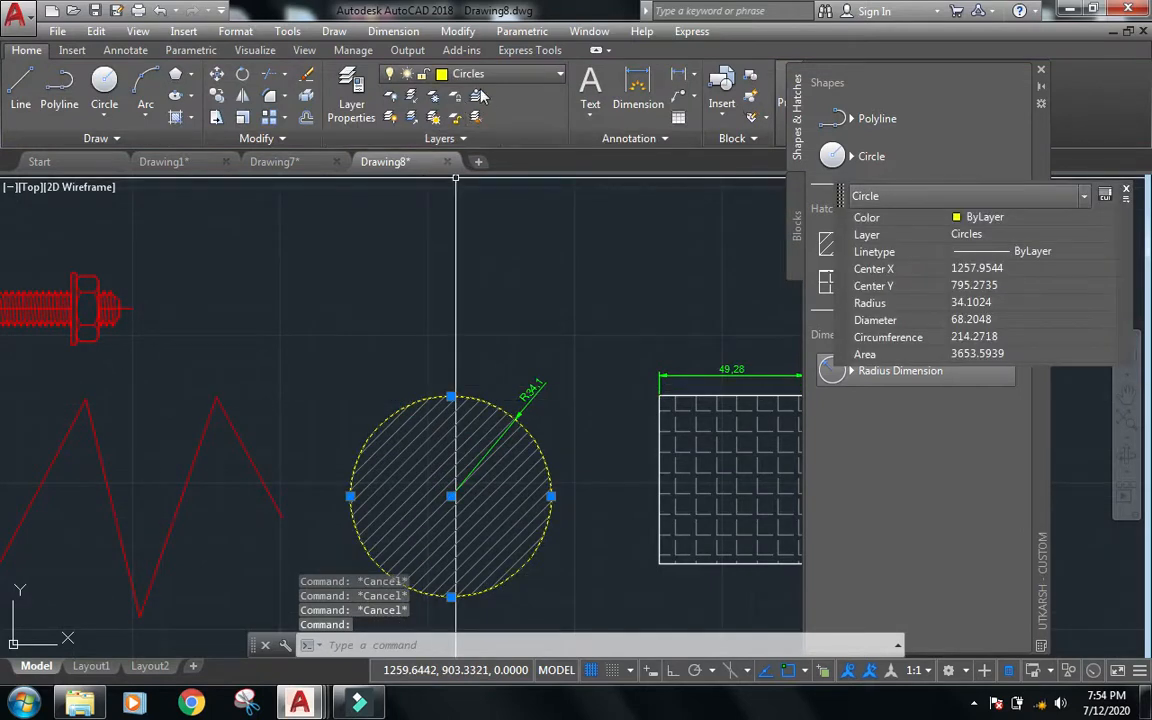
key("Escape")
key("Escape")
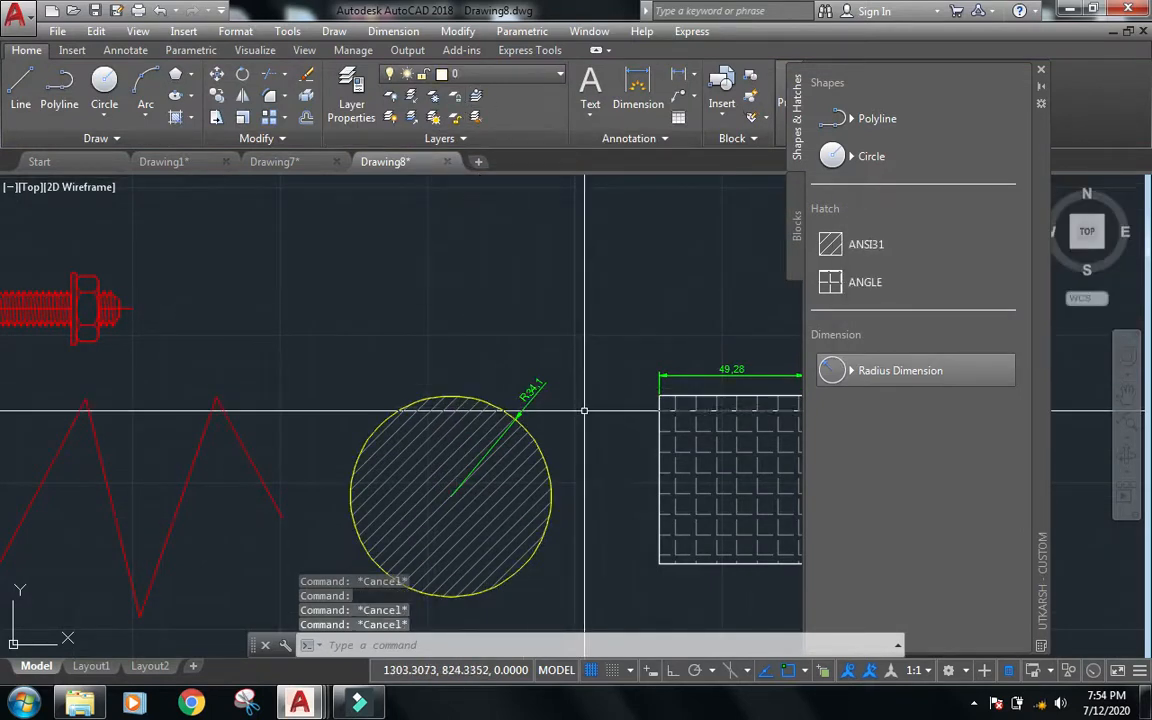
Examine the Dimensions style in the Dimension Style Manager, then close the manager.
left_click(333, 645)
type("d")
key("Return")
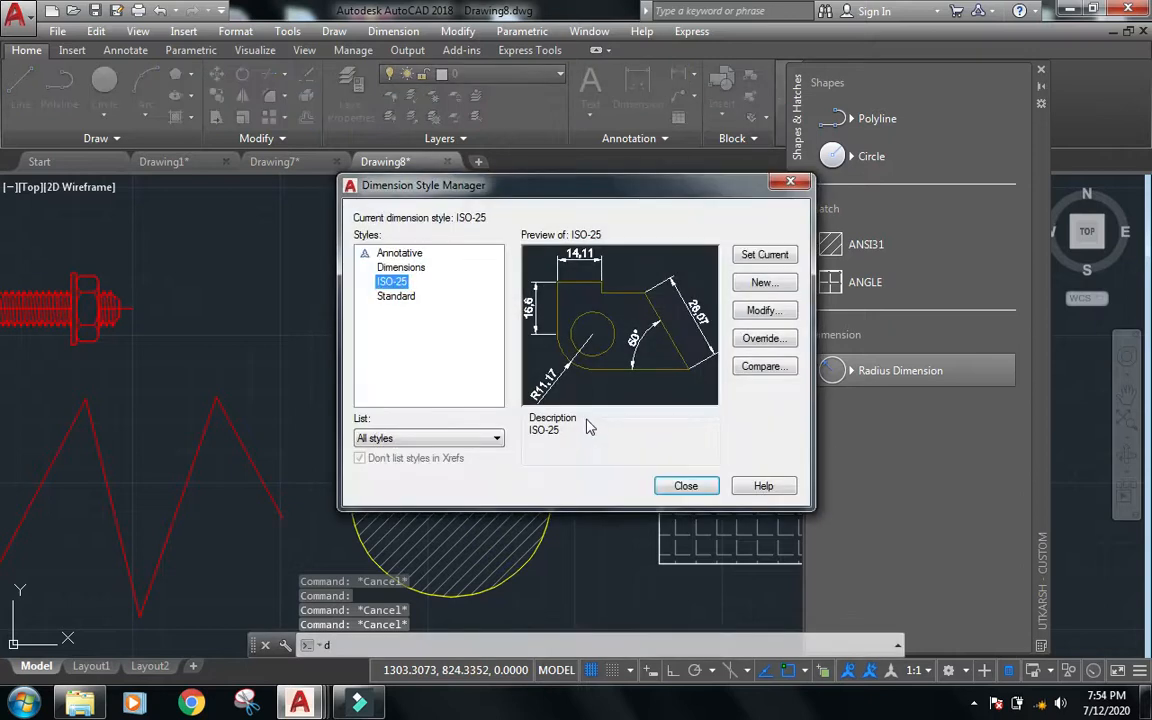
key("Escape")
key("F10")
type("d")
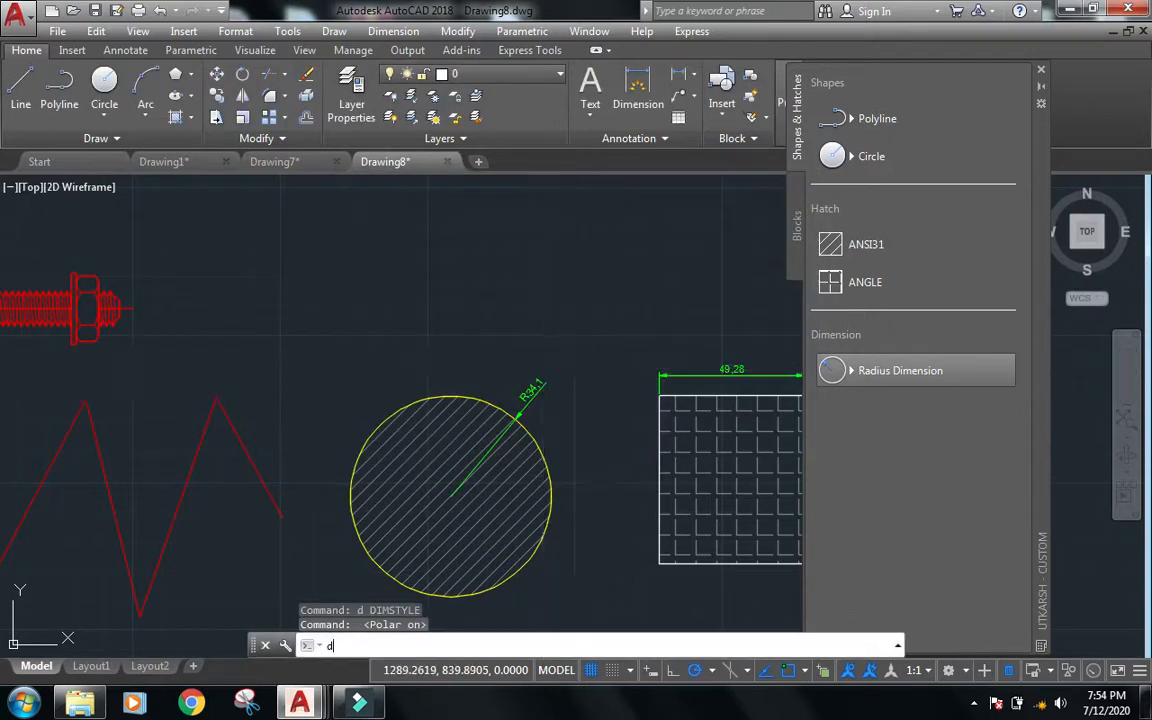
key("Return")
left_click(378, 268)
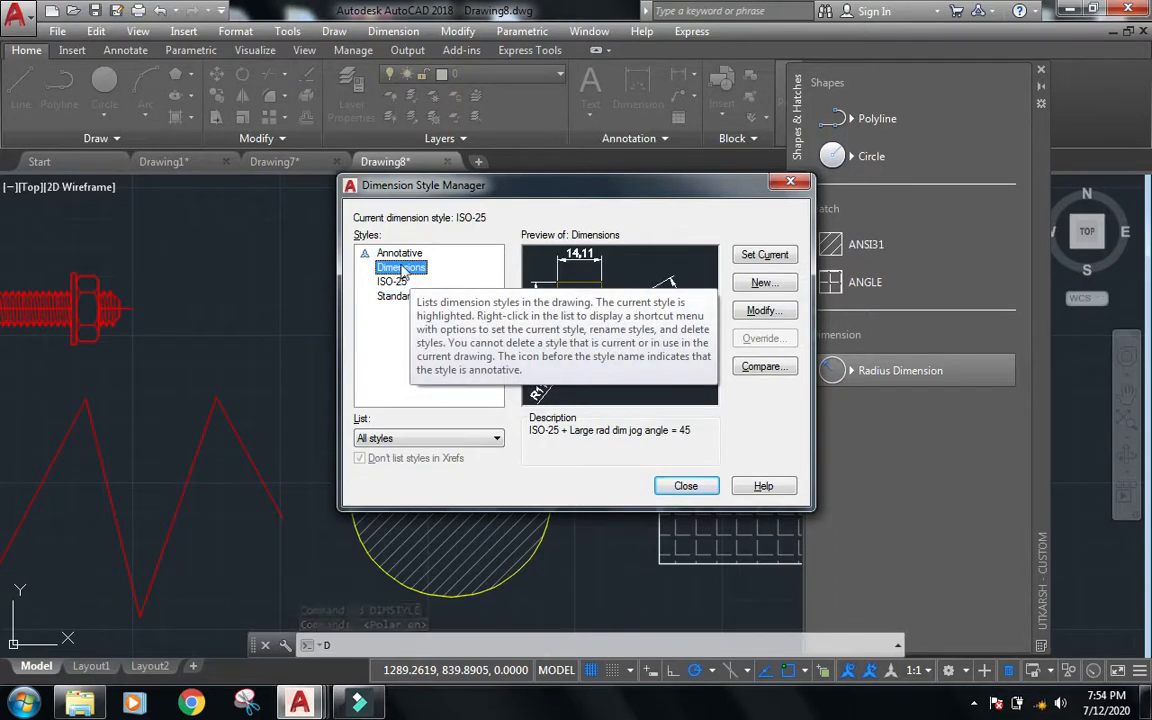
left_click(683, 487)
scroll(445, 385, "up", 5)
scroll(428, 377, "up", 4)
scroll(206, 350, "down", 6)
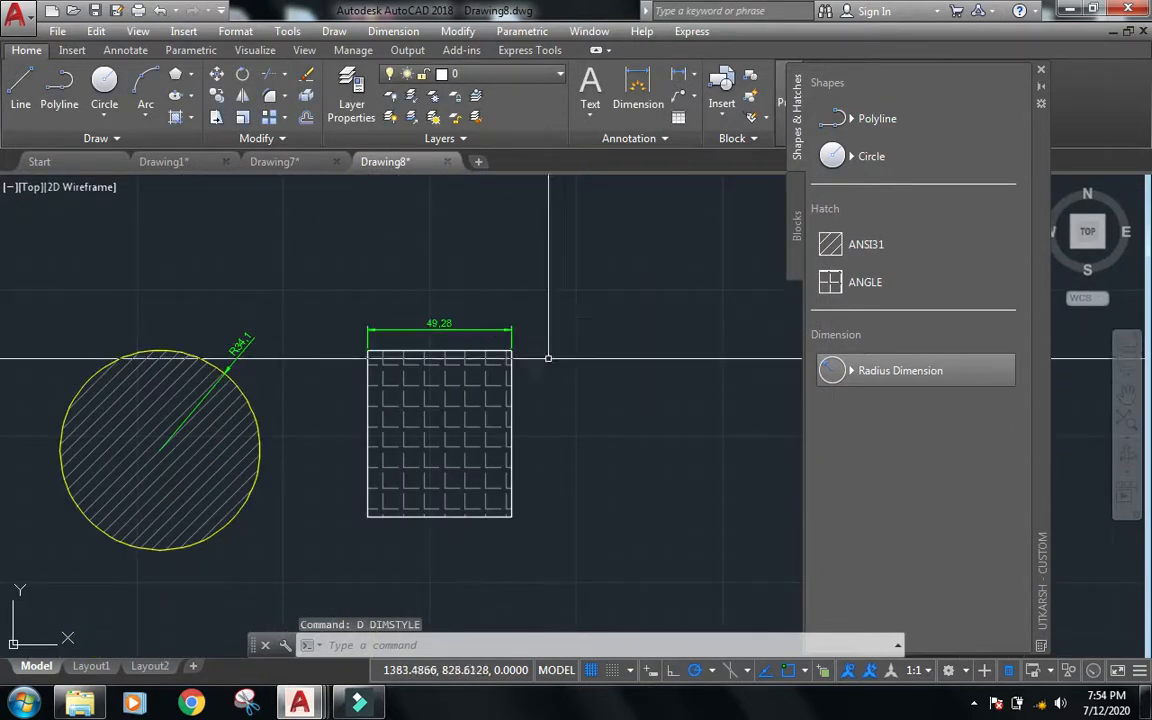
scroll(625, 357, "down", 3)
scroll(565, 392, "up", 1)
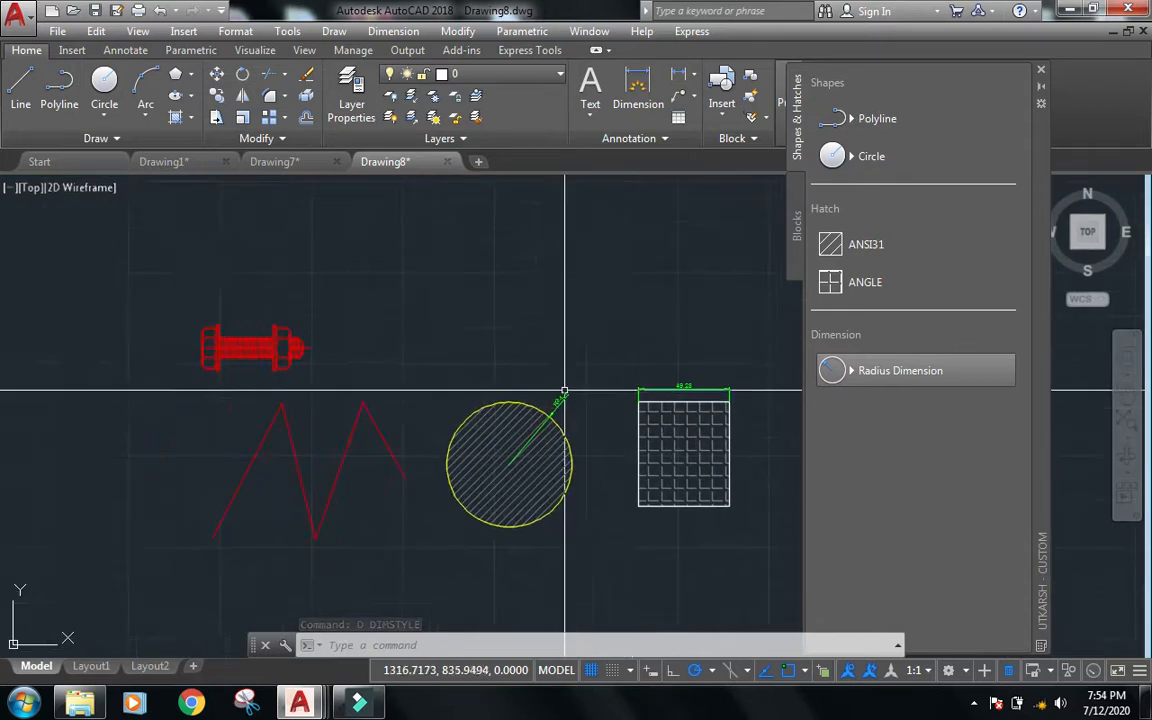
scroll(565, 392, "down", 2)
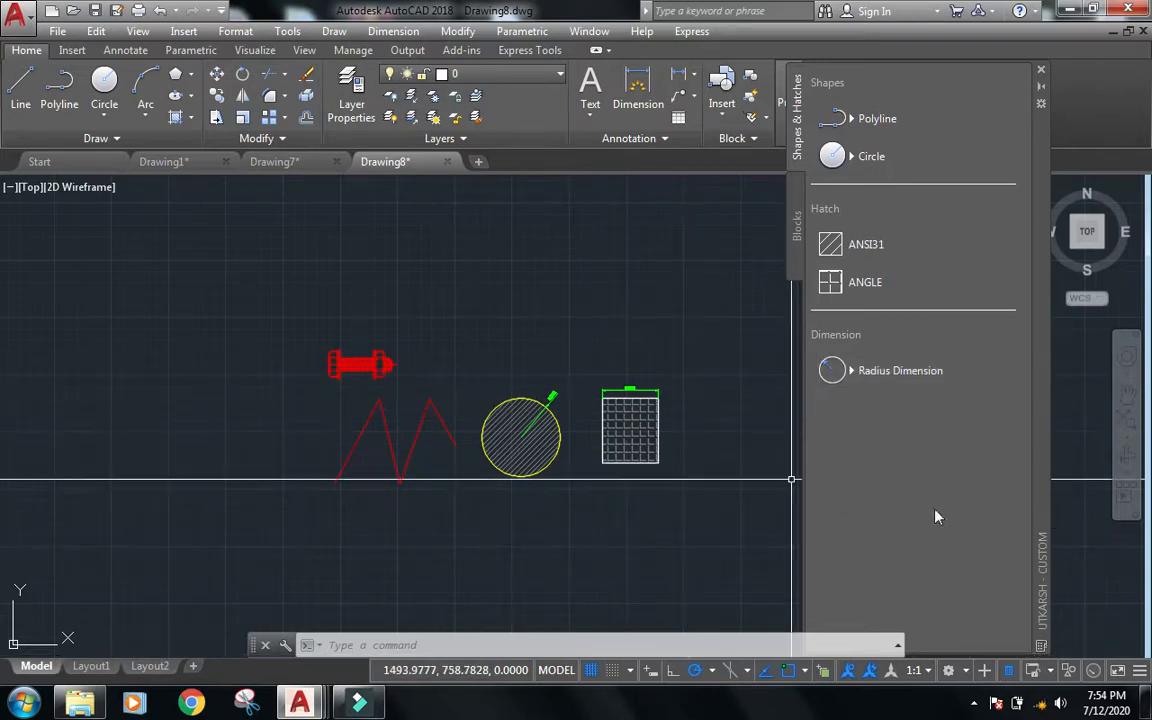
Export the Blocks tool palette as blocks.xtp to the dwg folder from the palette customization dialog.
right_click(1043, 627)
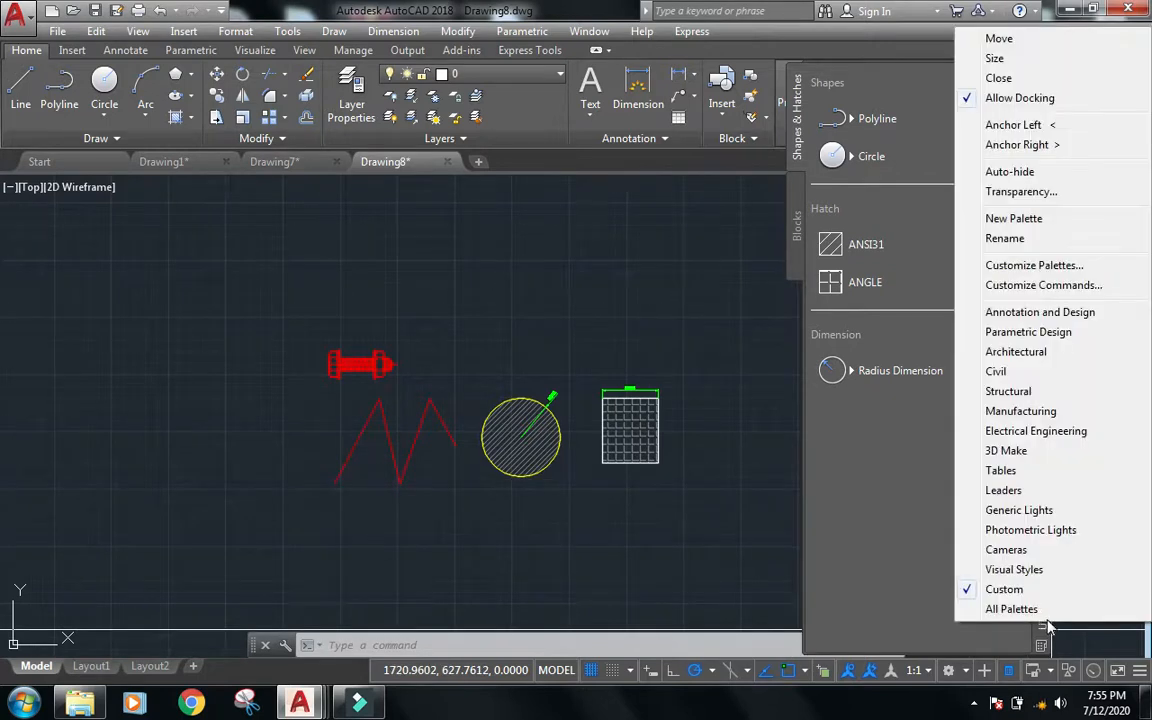
left_click(1055, 271)
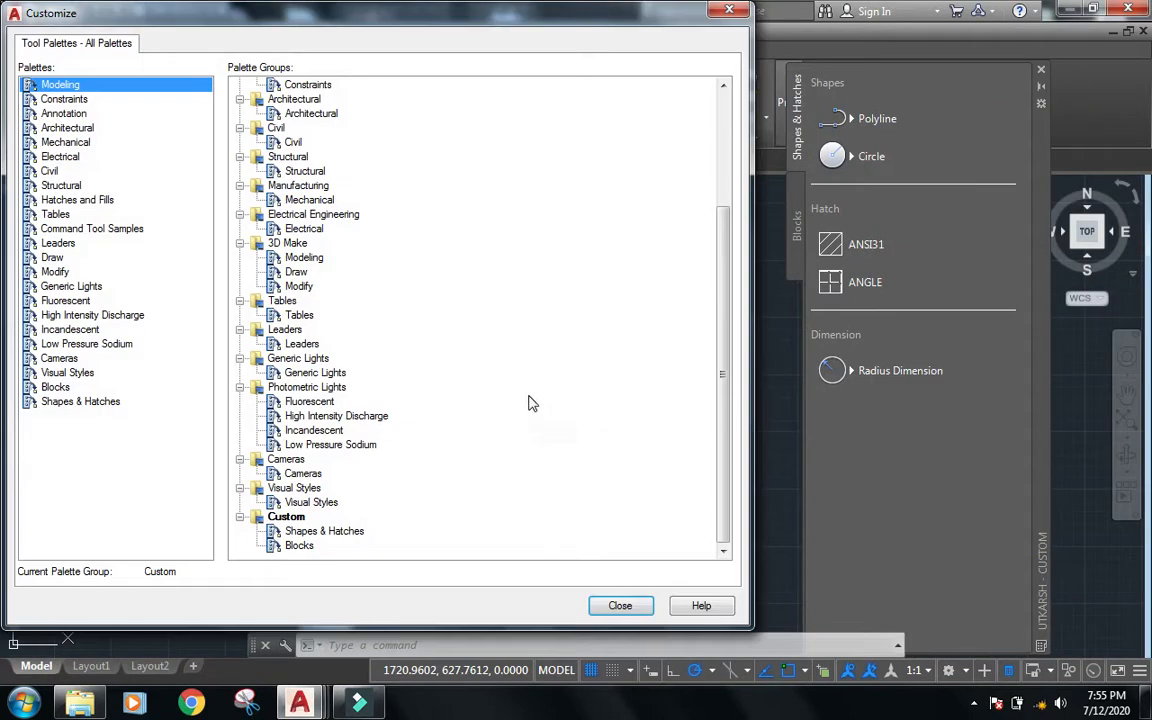
left_click(41, 389)
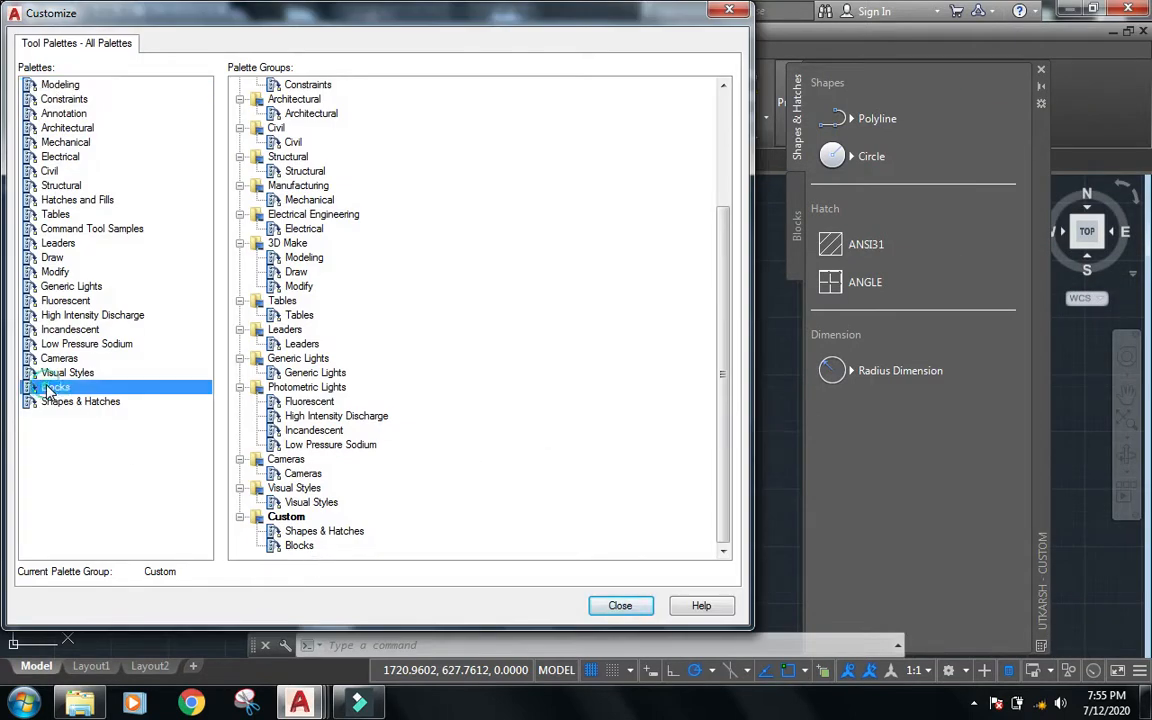
right_click(47, 393)
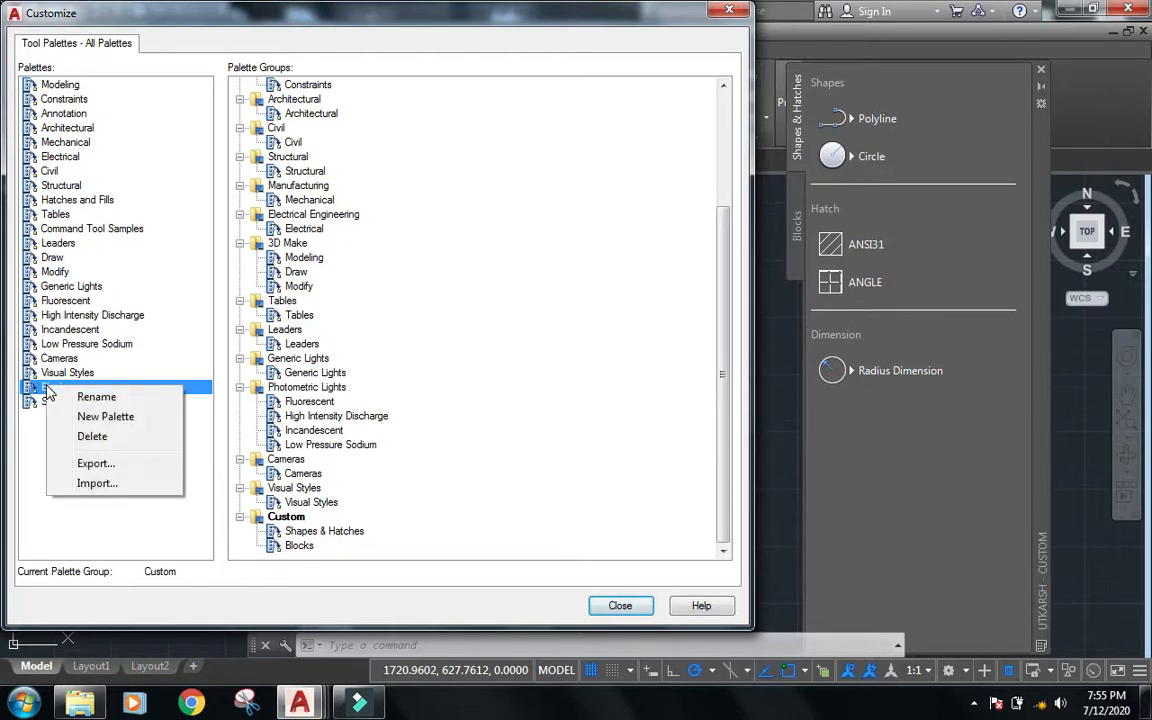
left_click(104, 466)
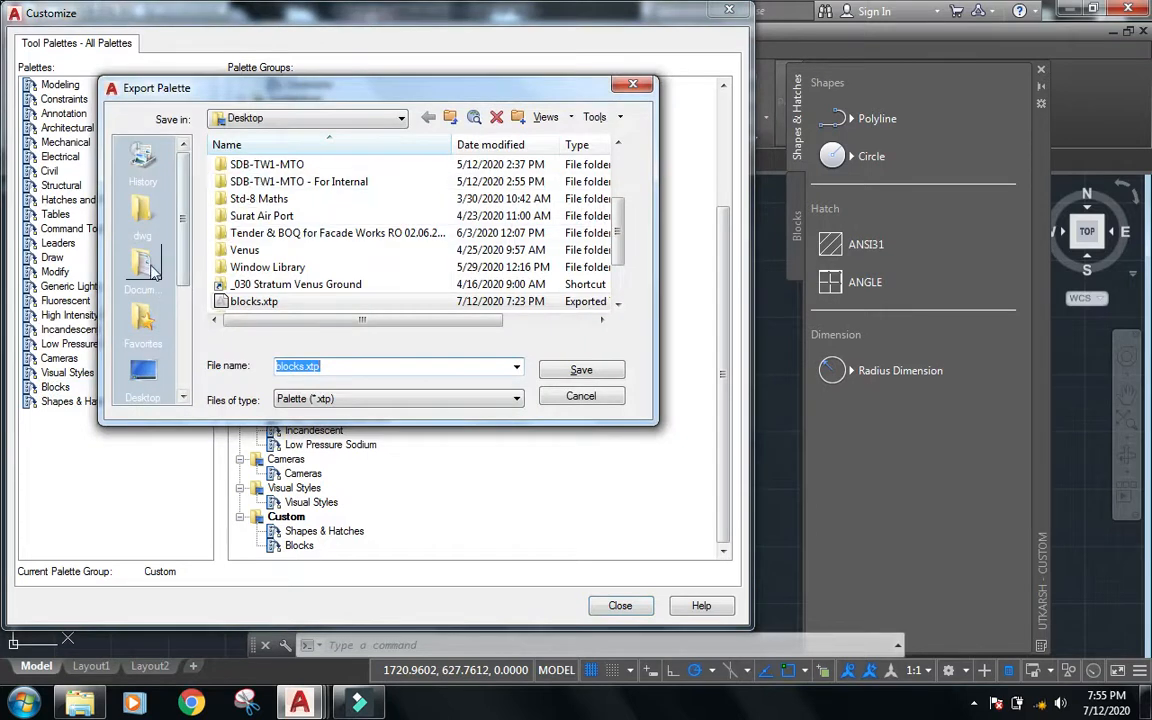
left_click_drag(181, 272, 196, 252)
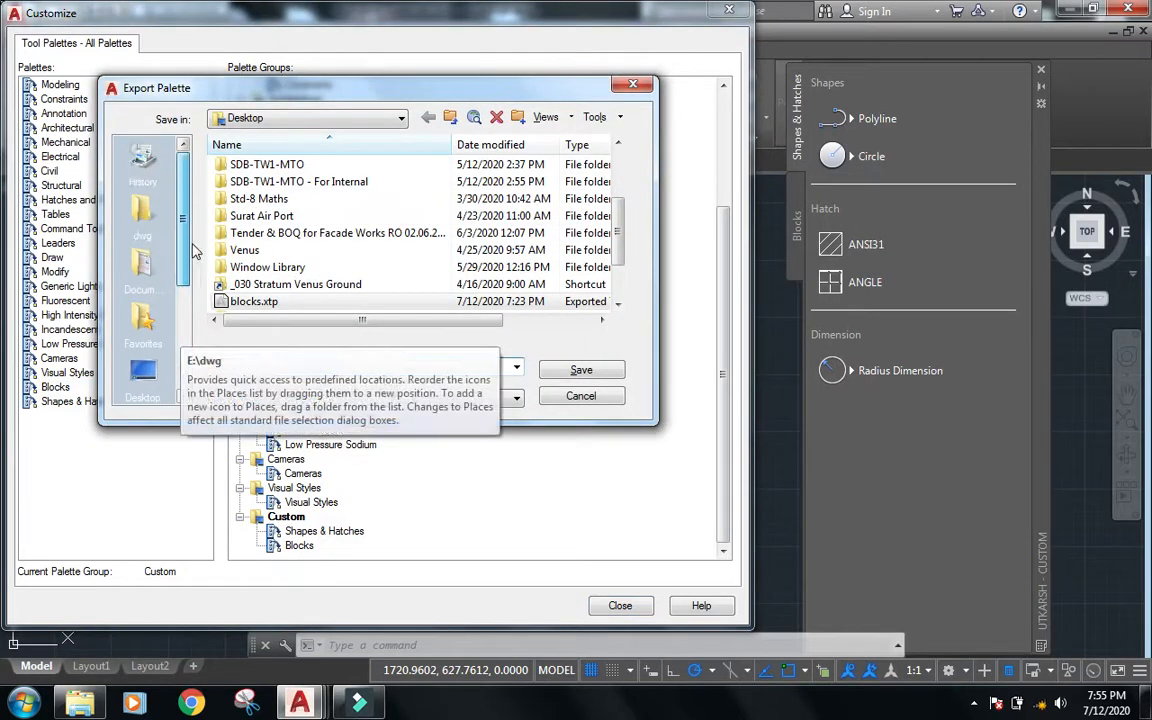
left_click(141, 211)
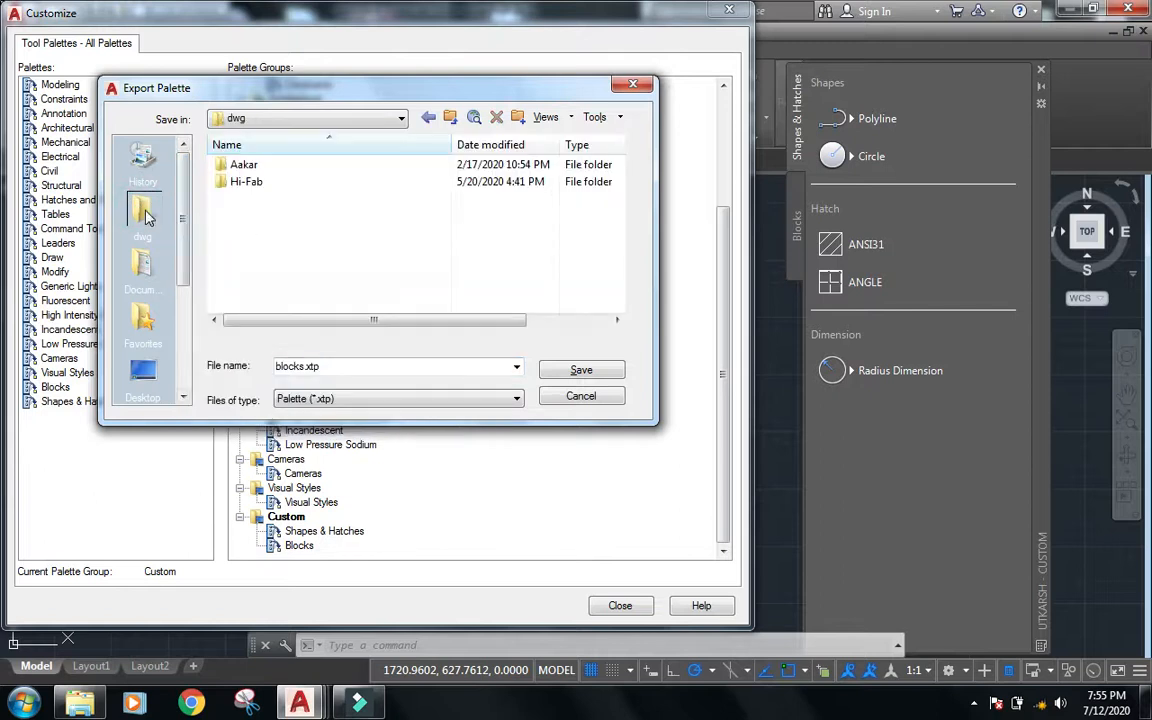
double_click(330, 366)
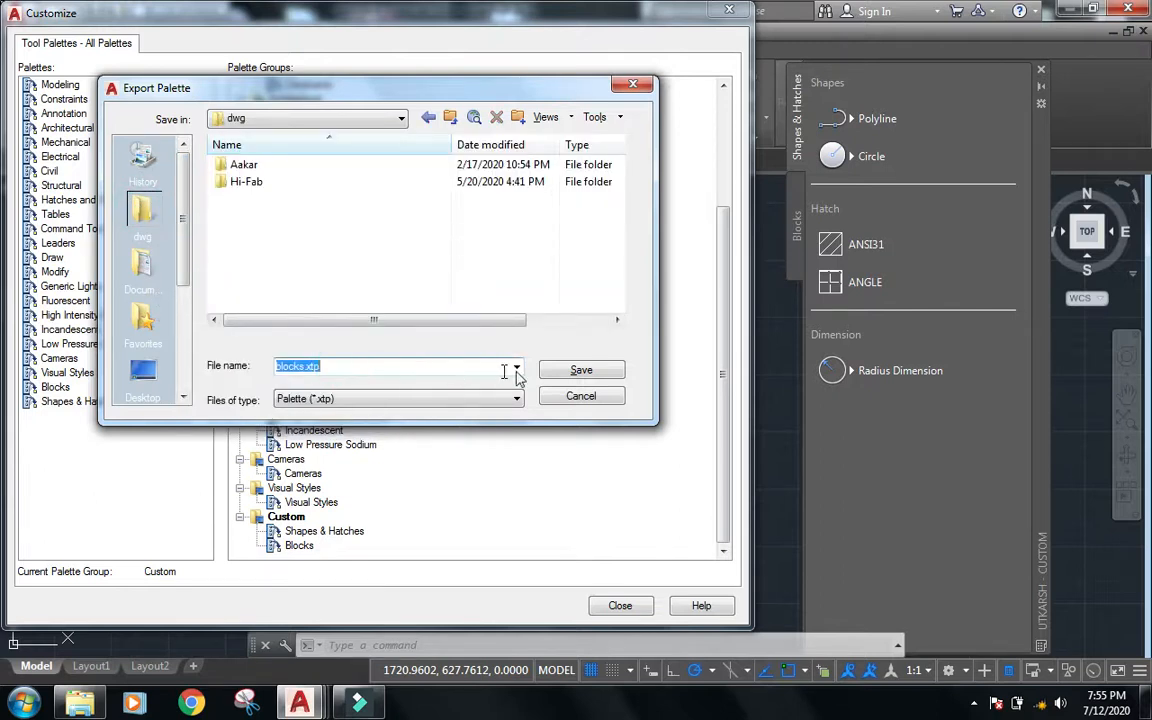
left_click(567, 371)
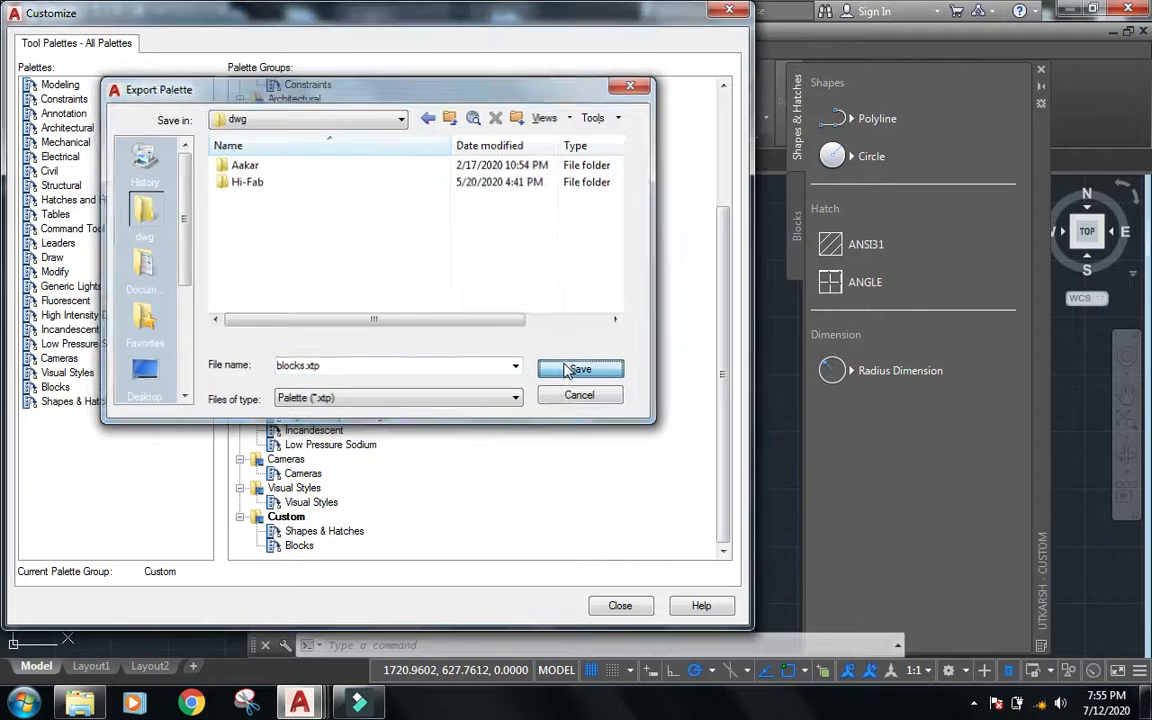
Export the Shapes & Hatches tool palette as Shapes & Hatches.xtp to the dwg folder.
left_click(57, 403)
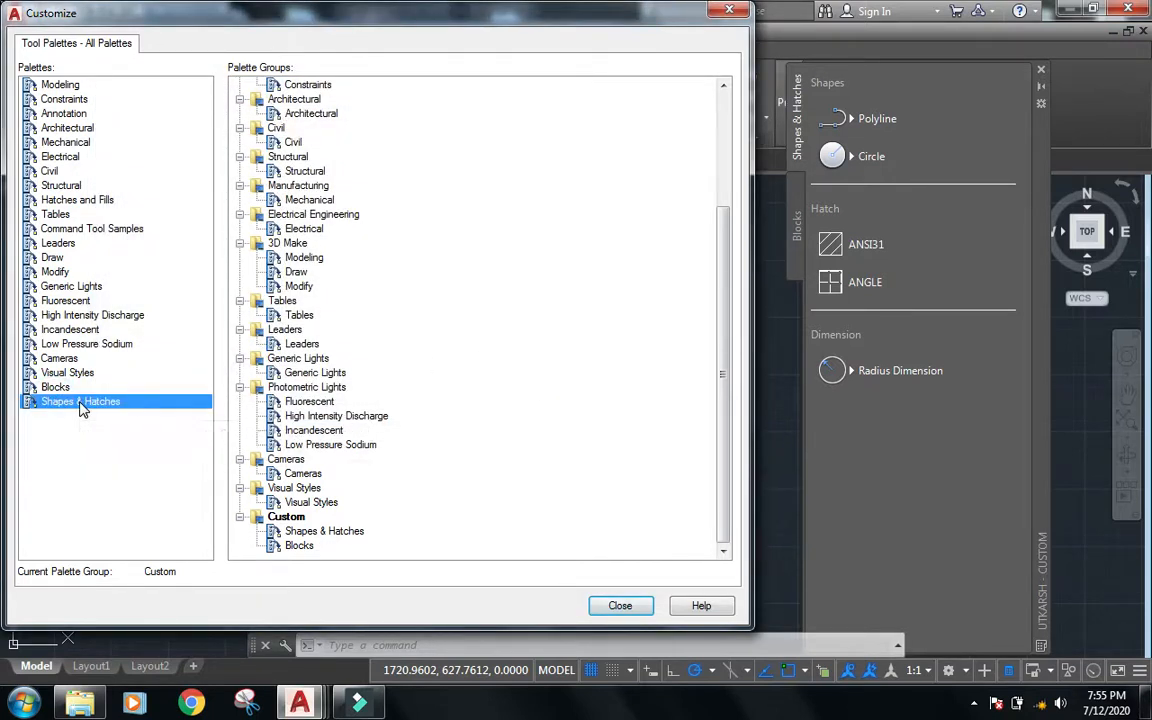
right_click(82, 405)
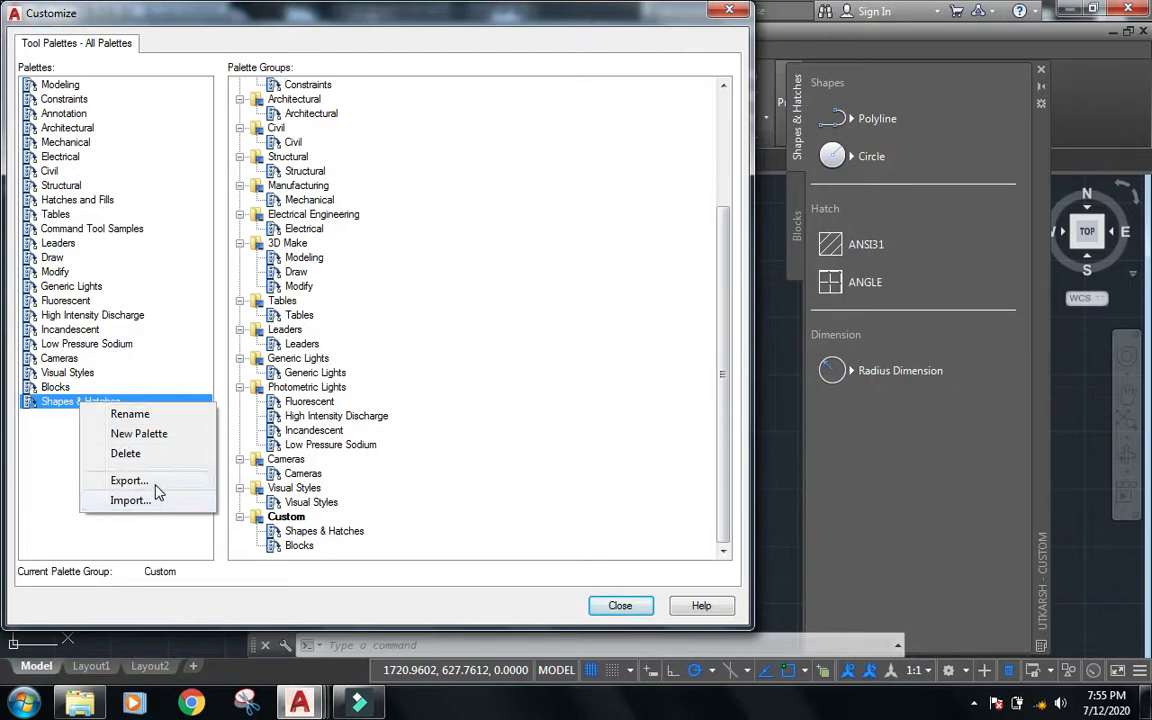
left_click(155, 483)
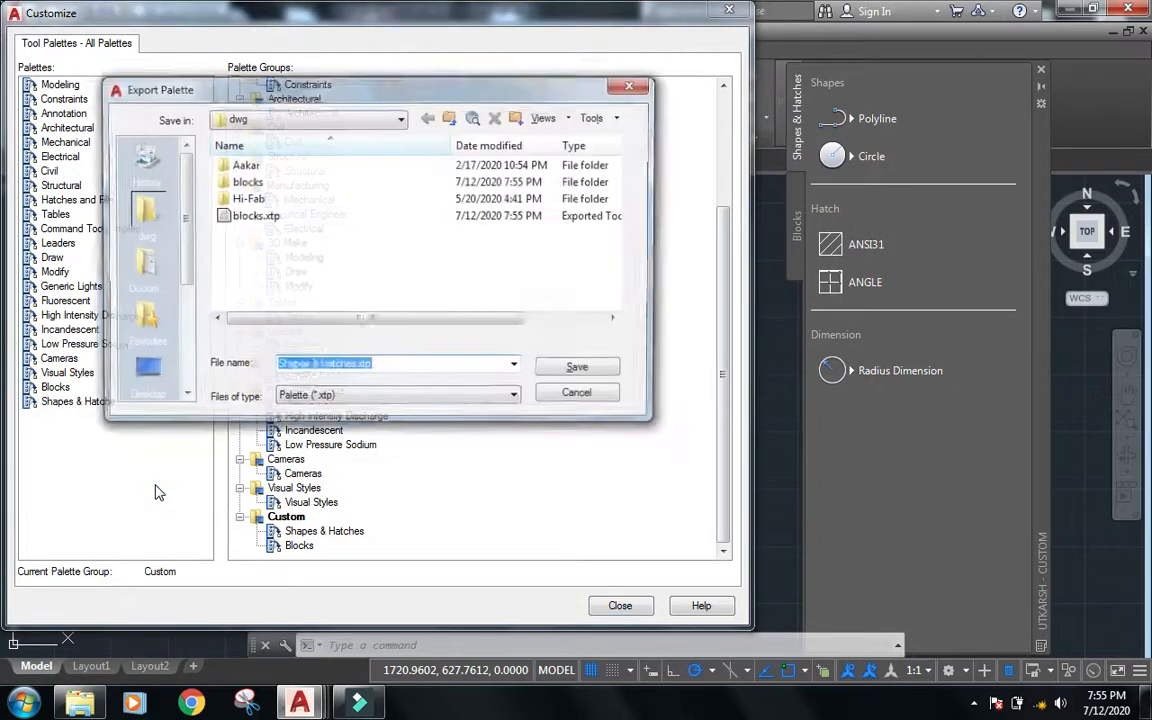
left_click(396, 369)
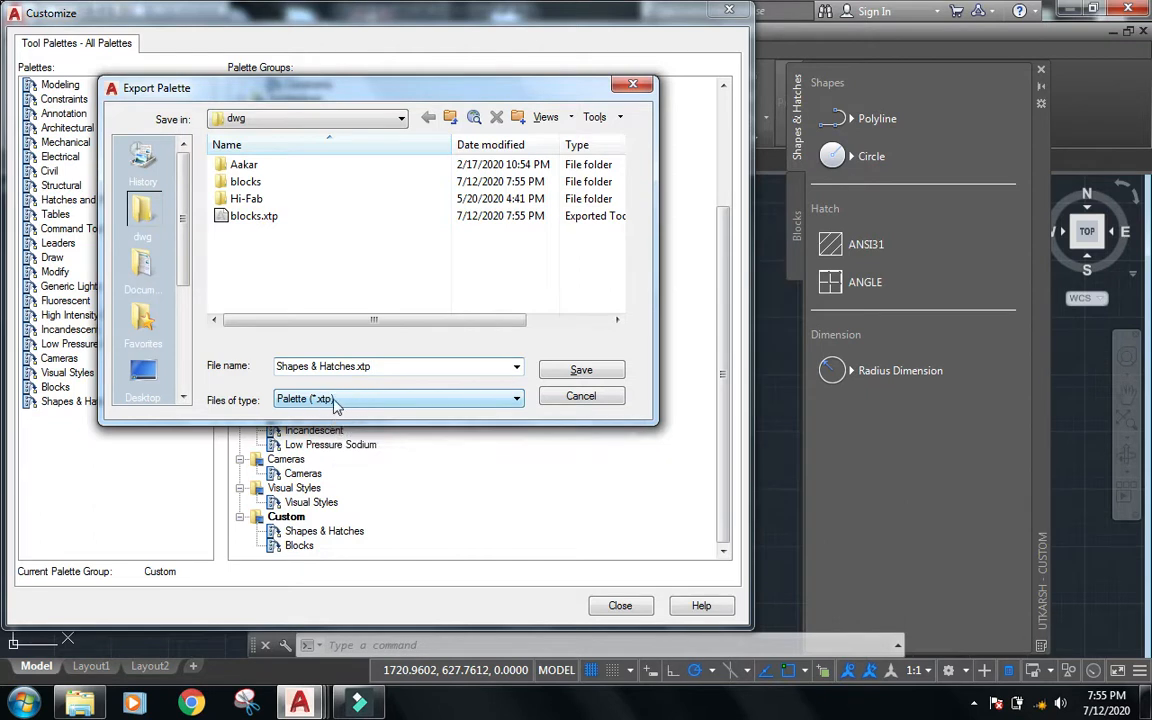
left_click(569, 372)
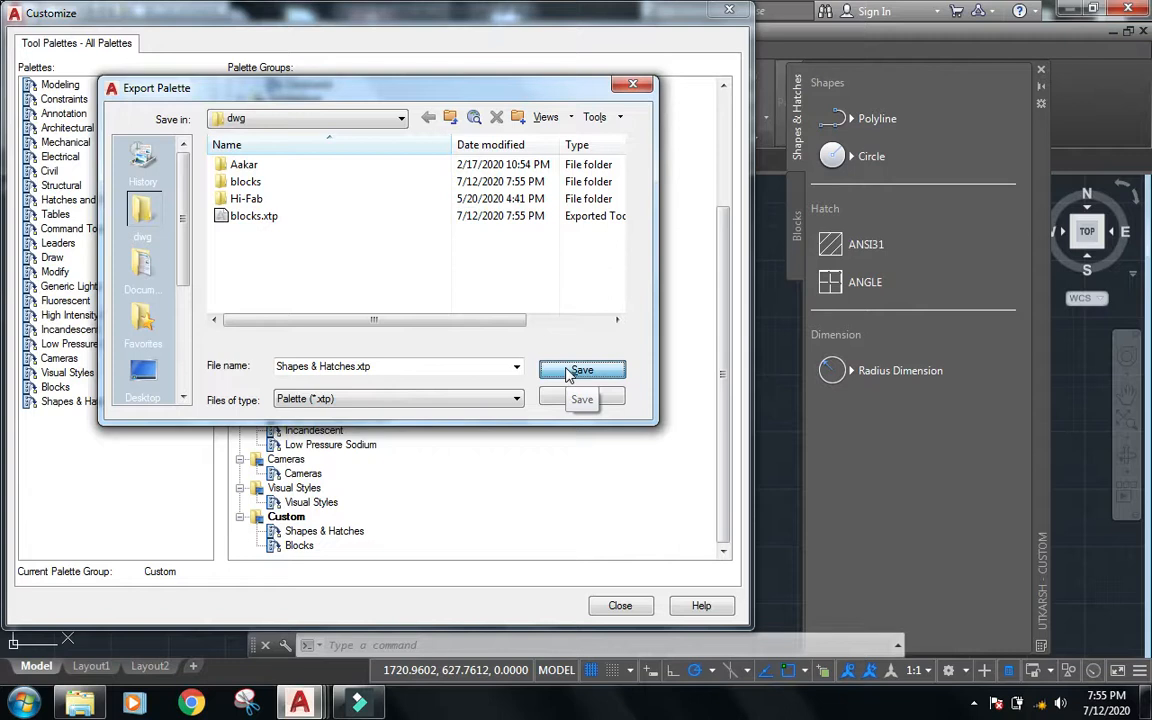
left_click(569, 372)
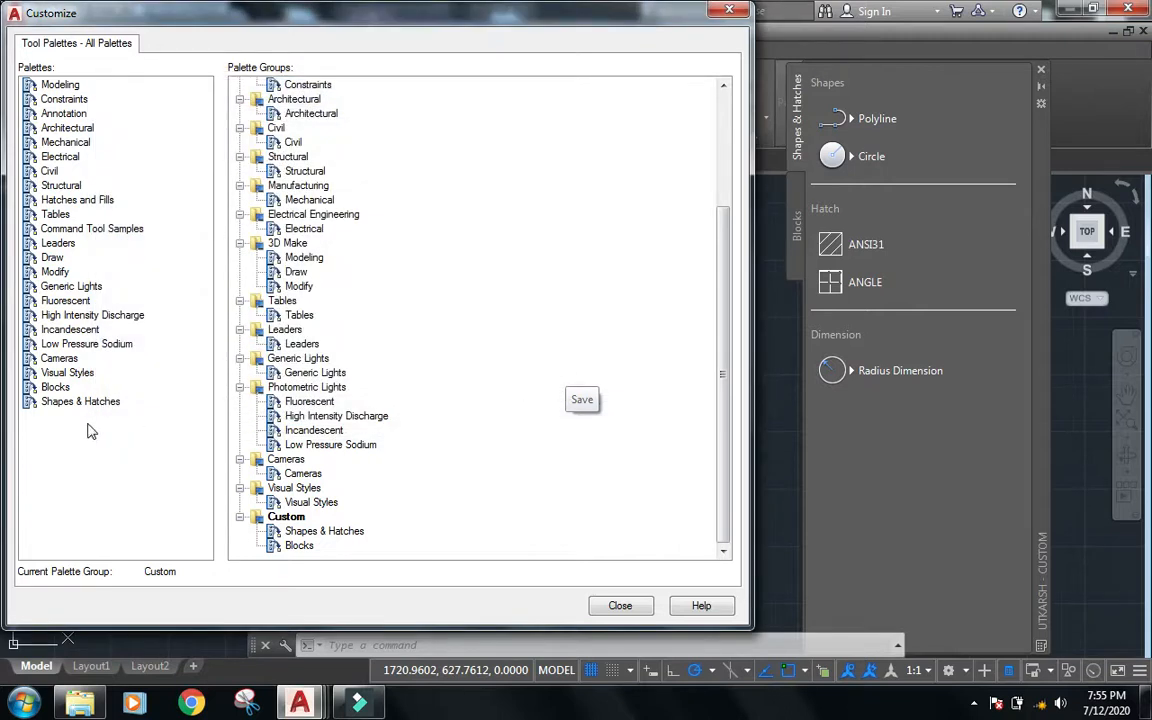
Make Architectural the current tool palette group in place of the Custom group.
left_click(50, 396)
left_click(48, 387)
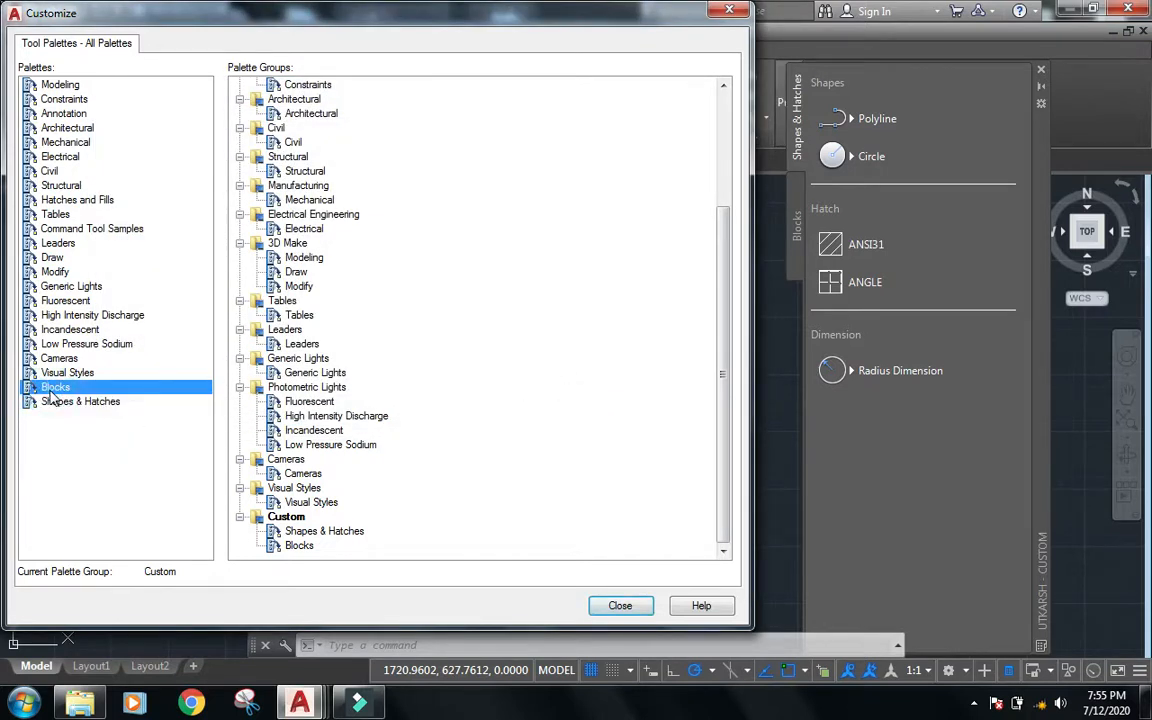
left_click(1039, 649)
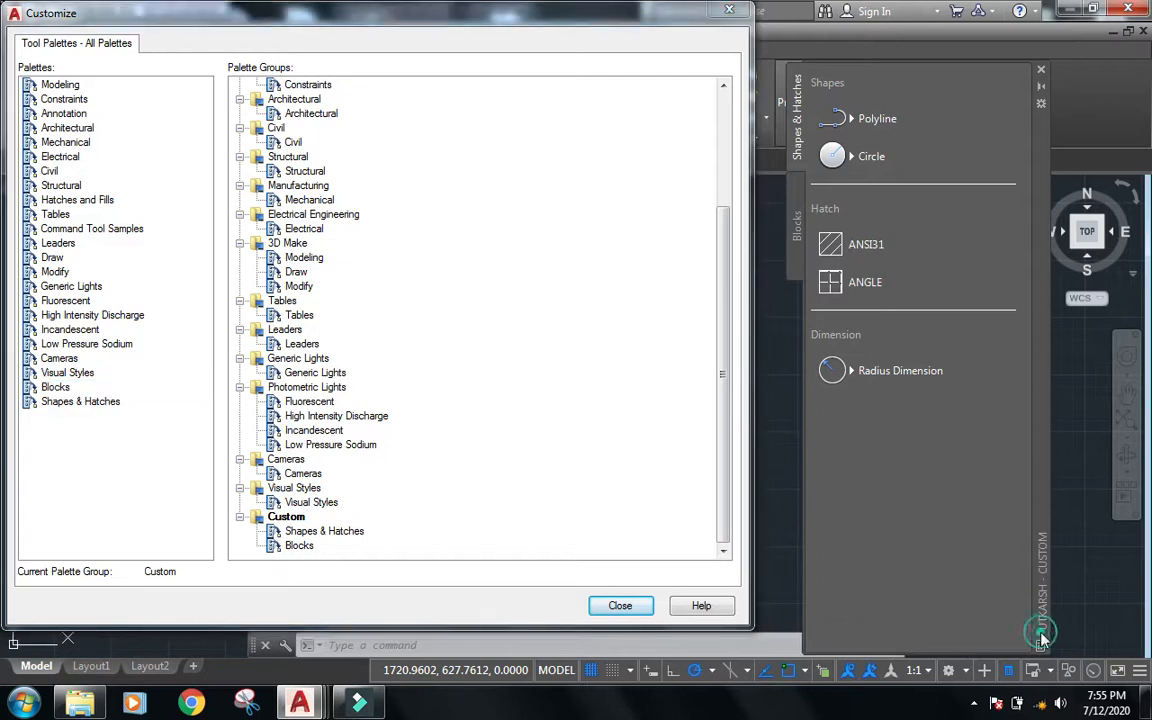
left_click(1040, 649)
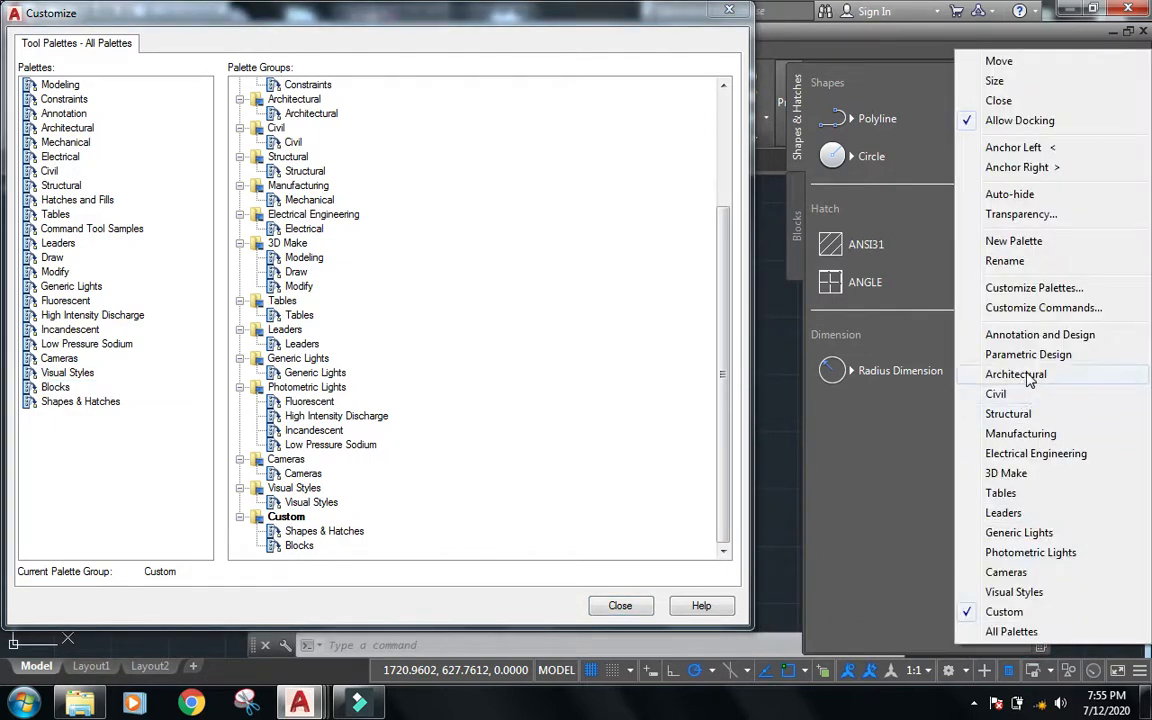
left_click(995, 372)
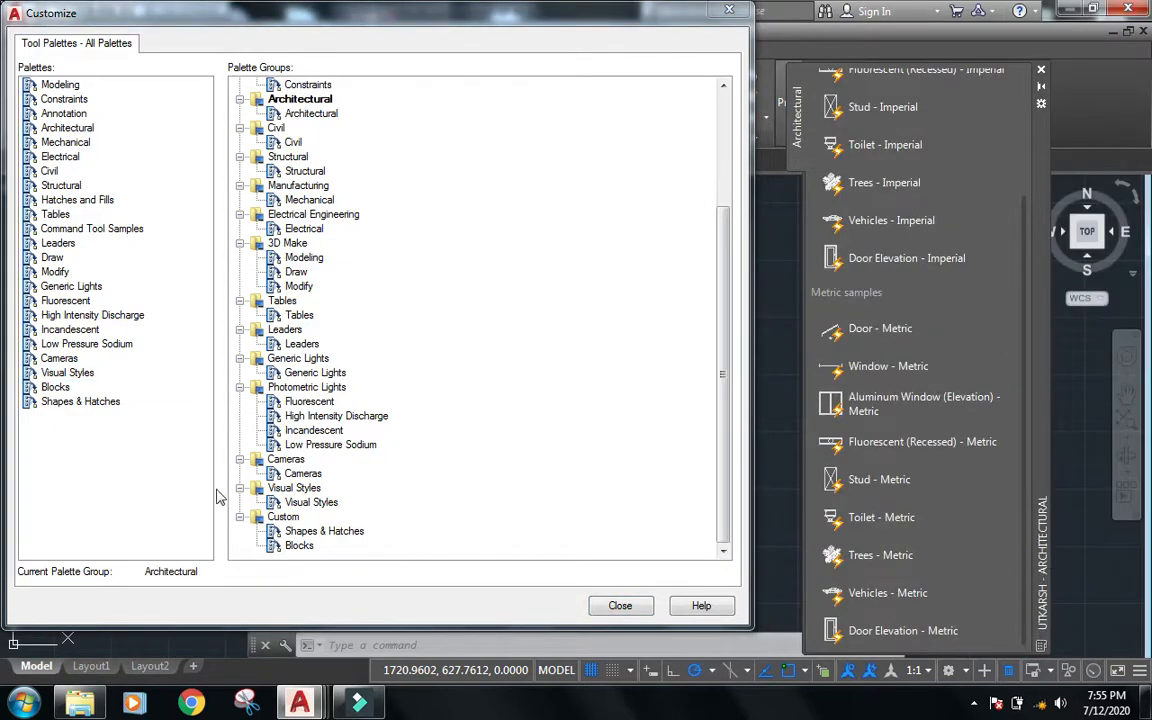
left_click_drag(929, 626, 398, 583)
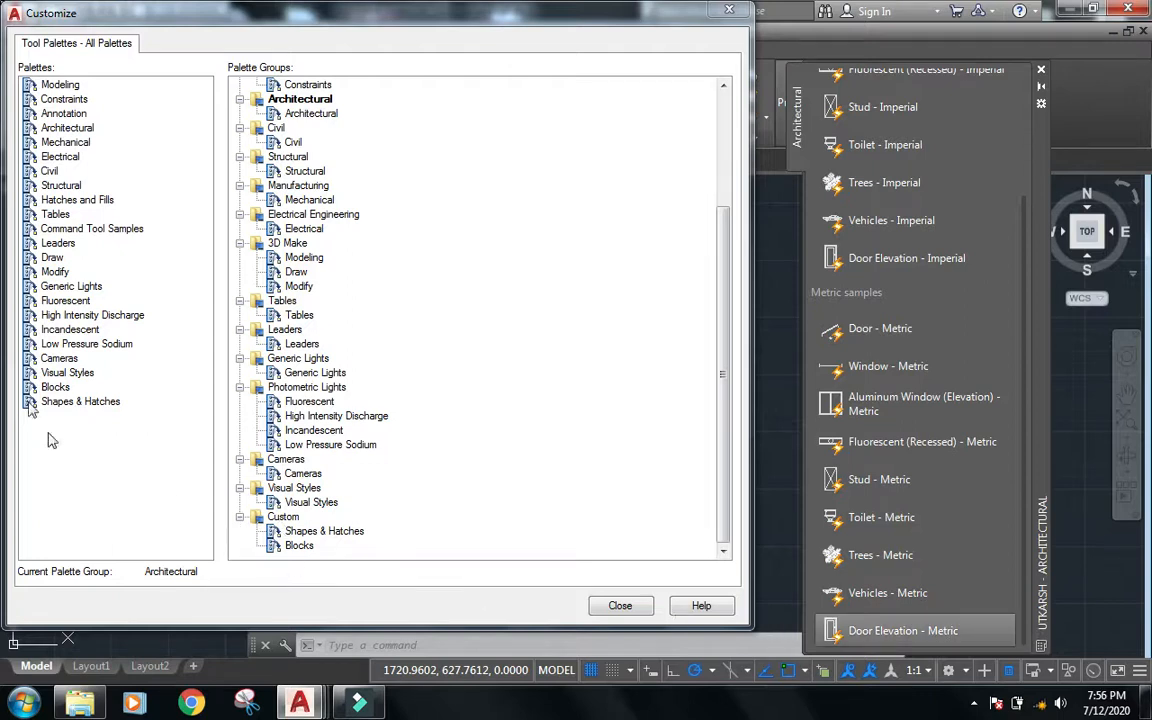
Delete the Blocks palette from the list of tool palettes and confirm its removal.
left_click(52, 388)
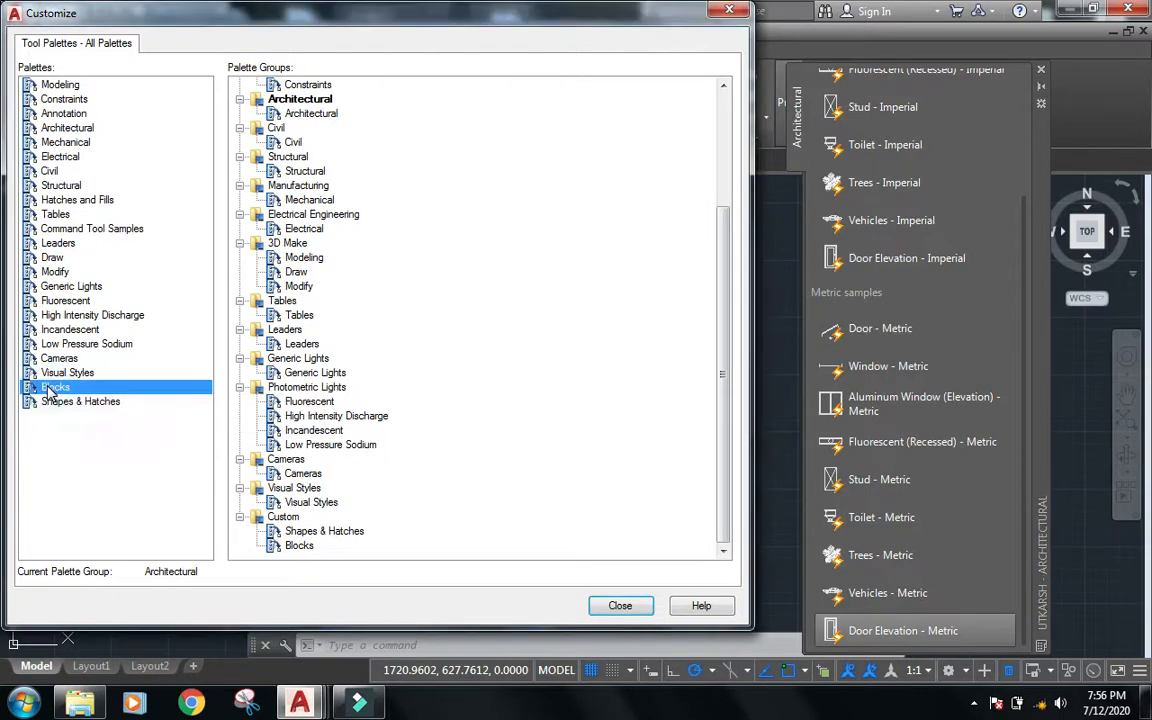
right_click(49, 390)
left_click(100, 438)
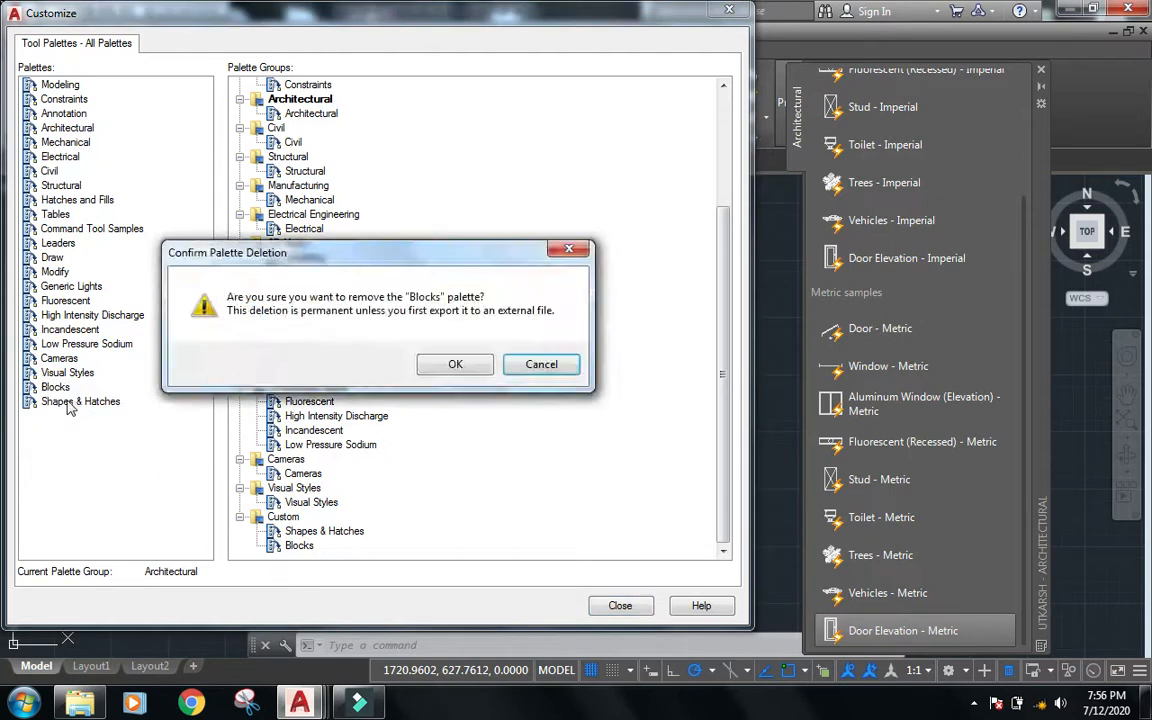
left_click(440, 364)
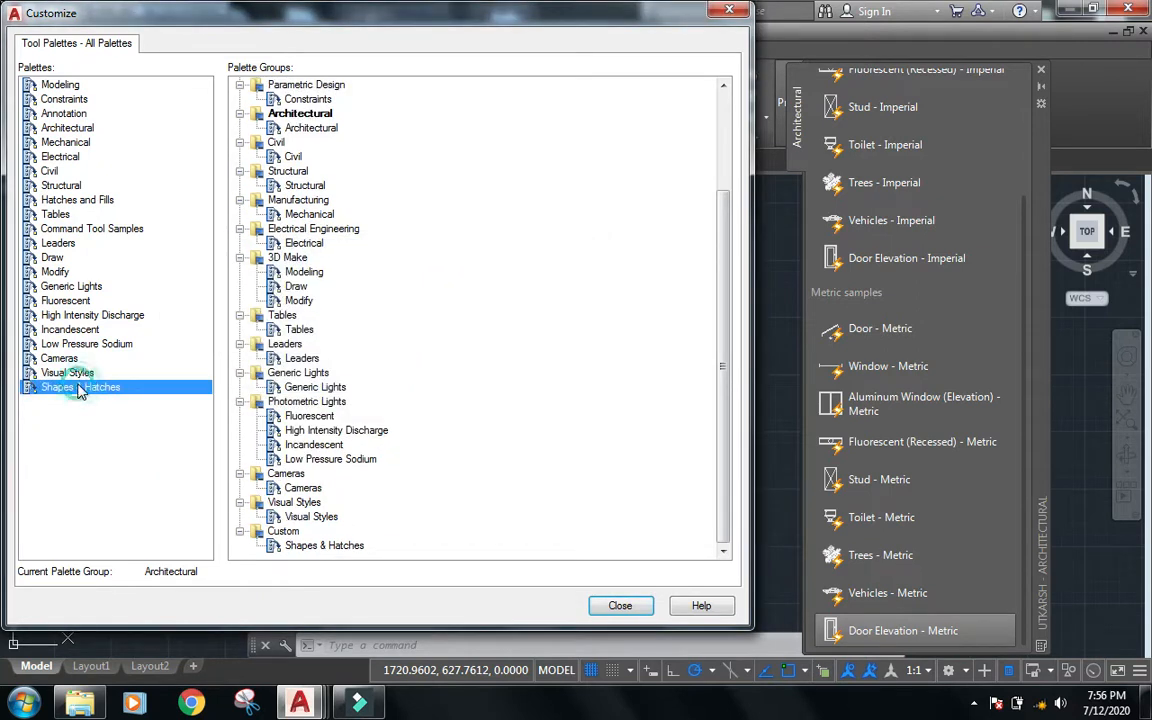
Delete the Shapes & Hatches palette, then close the customization dialog and the tool palettes.
right_click(80, 390)
left_click(146, 435)
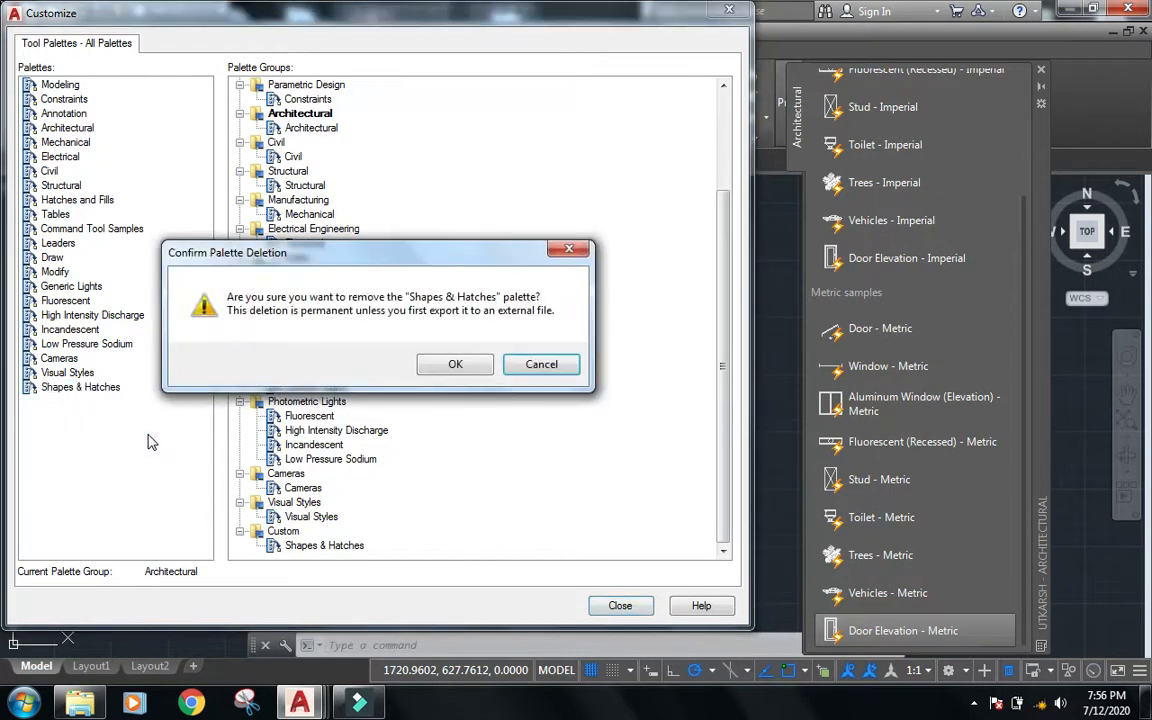
left_click(476, 365)
left_click(619, 606)
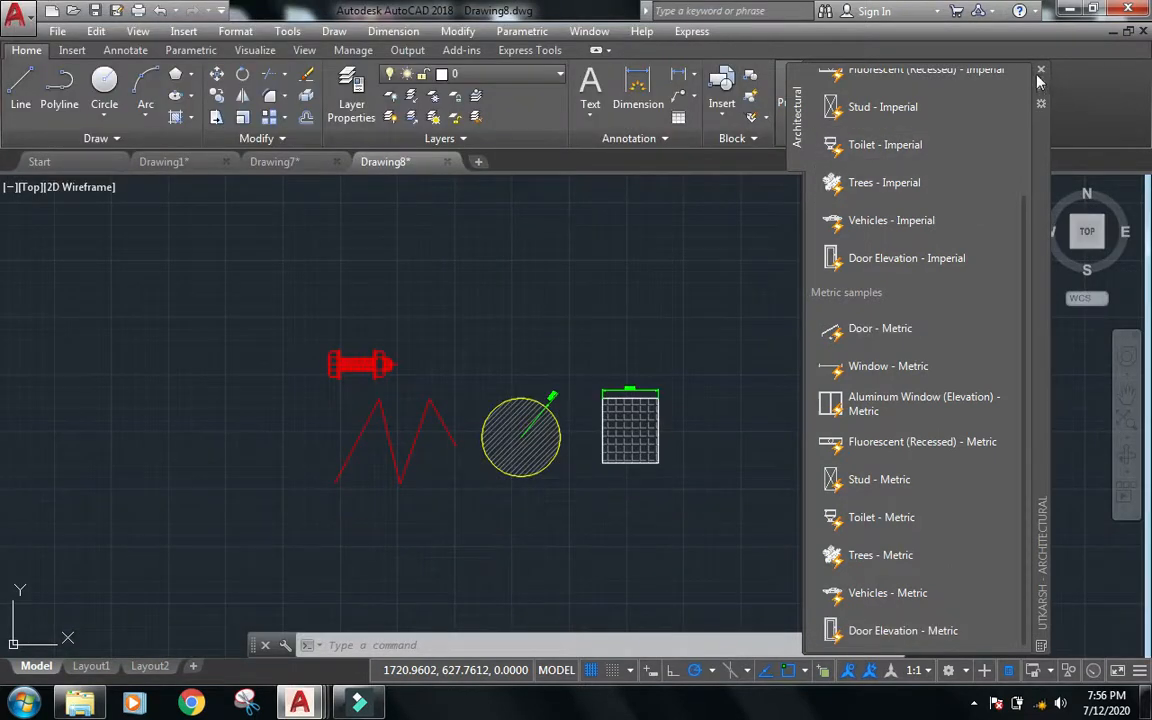
left_click(1040, 72)
Switch to Windows Explorer and look at the exported palette files in the dwg folder on drive E.
left_click(1096, 9)
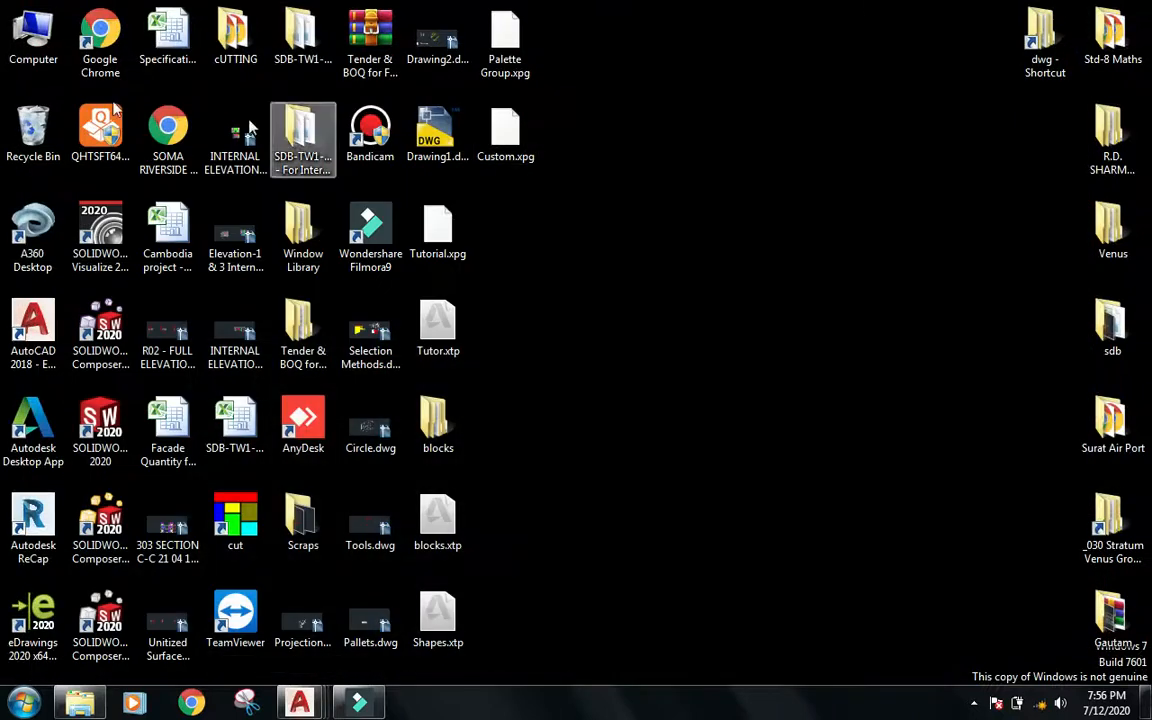
double_click(40, 45)
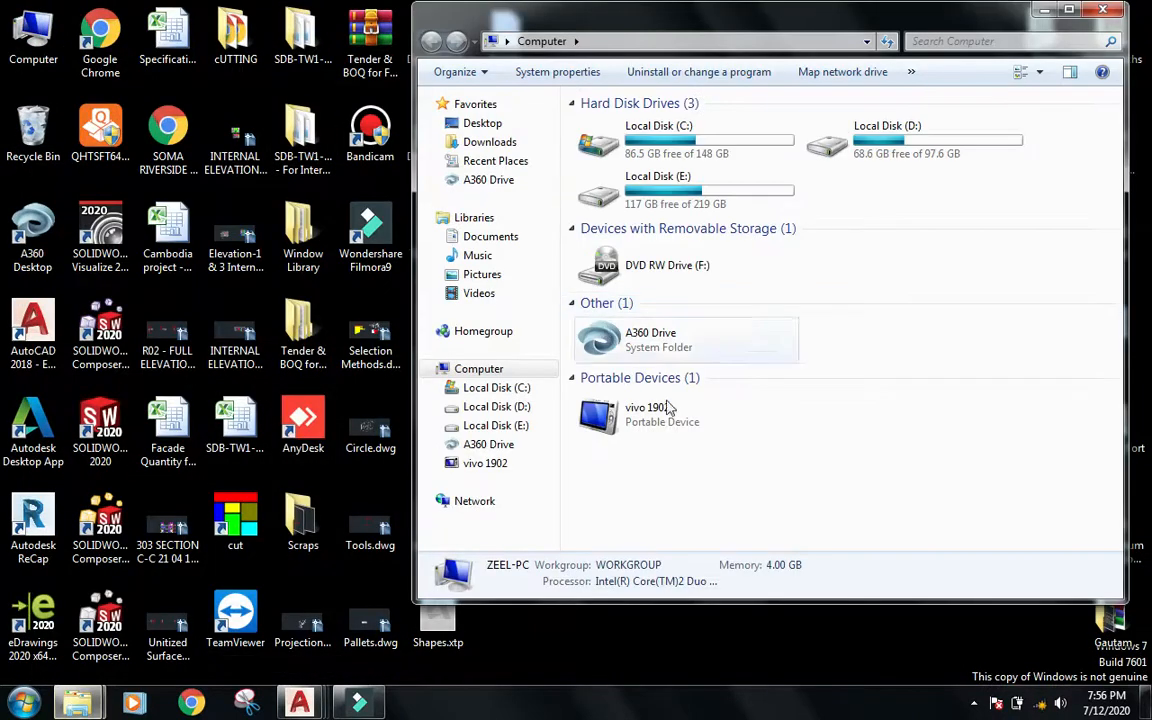
double_click(735, 188)
left_click(617, 147)
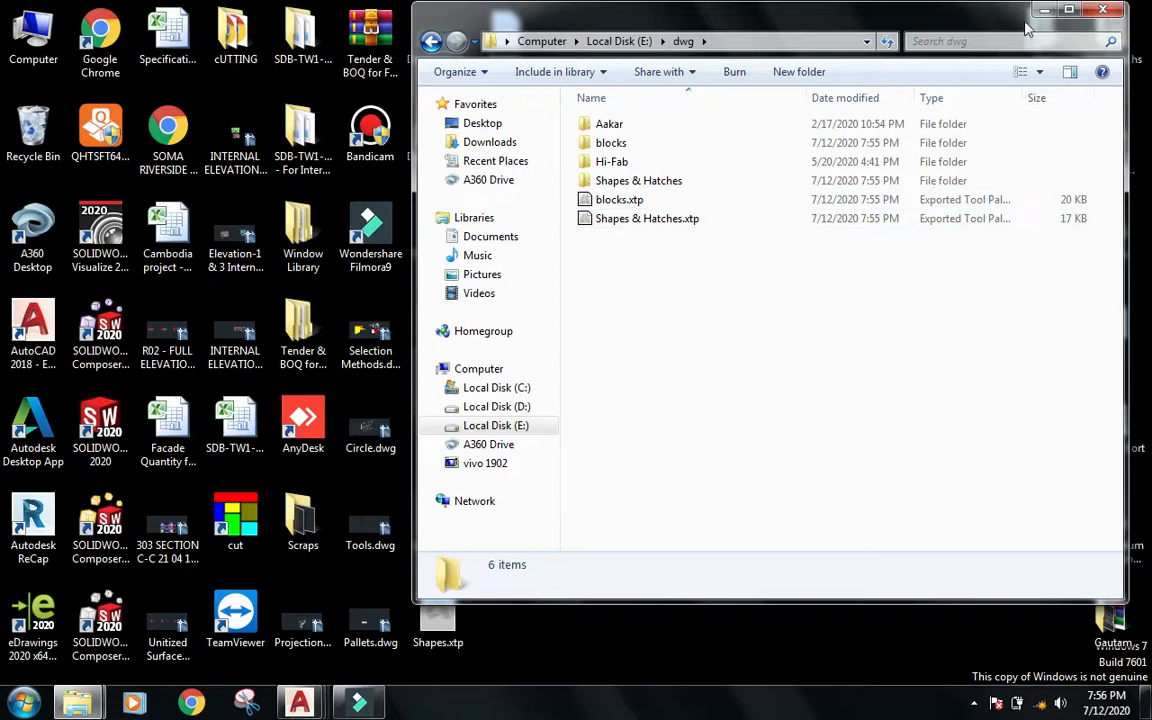
Switch back to AutoCAD with Drawing7 active in a maximized window and reopen the tool palettes.
left_click(314, 692)
left_click(326, 605)
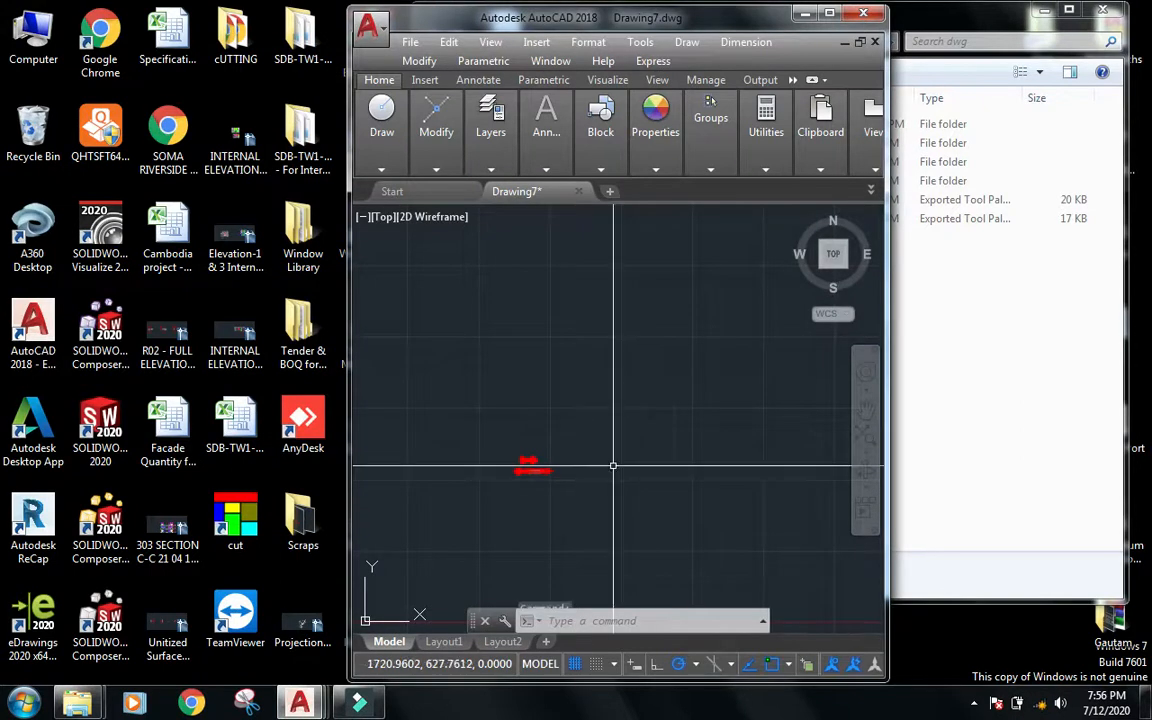
key("super+Up")
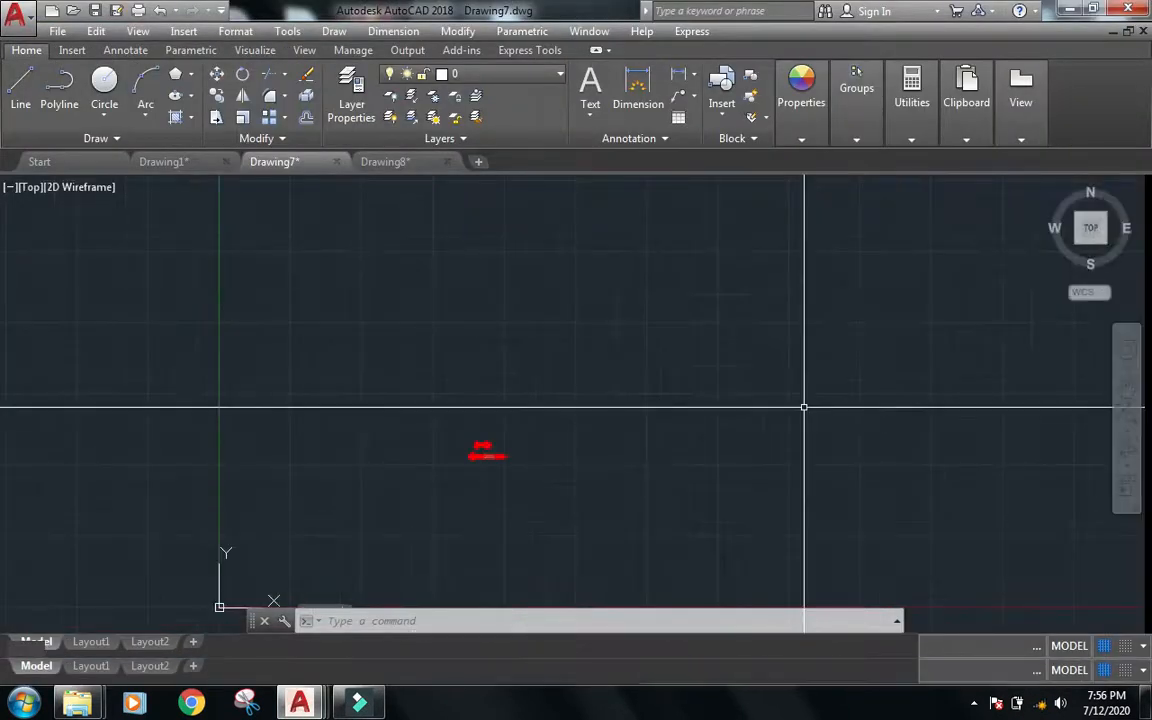
key("Escape")
key("Escape")
key("ctrl+3")
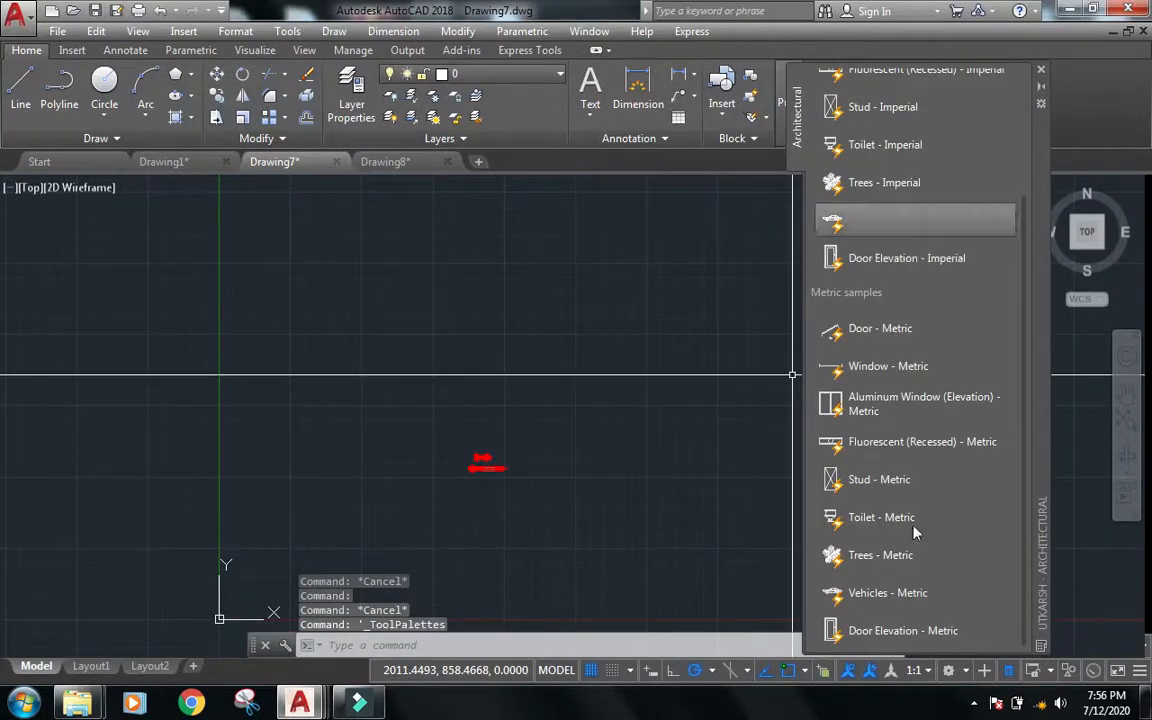
Import the palette file blocks.xtp from the dwg folder through the palette customization dialog.
right_click(1038, 626)
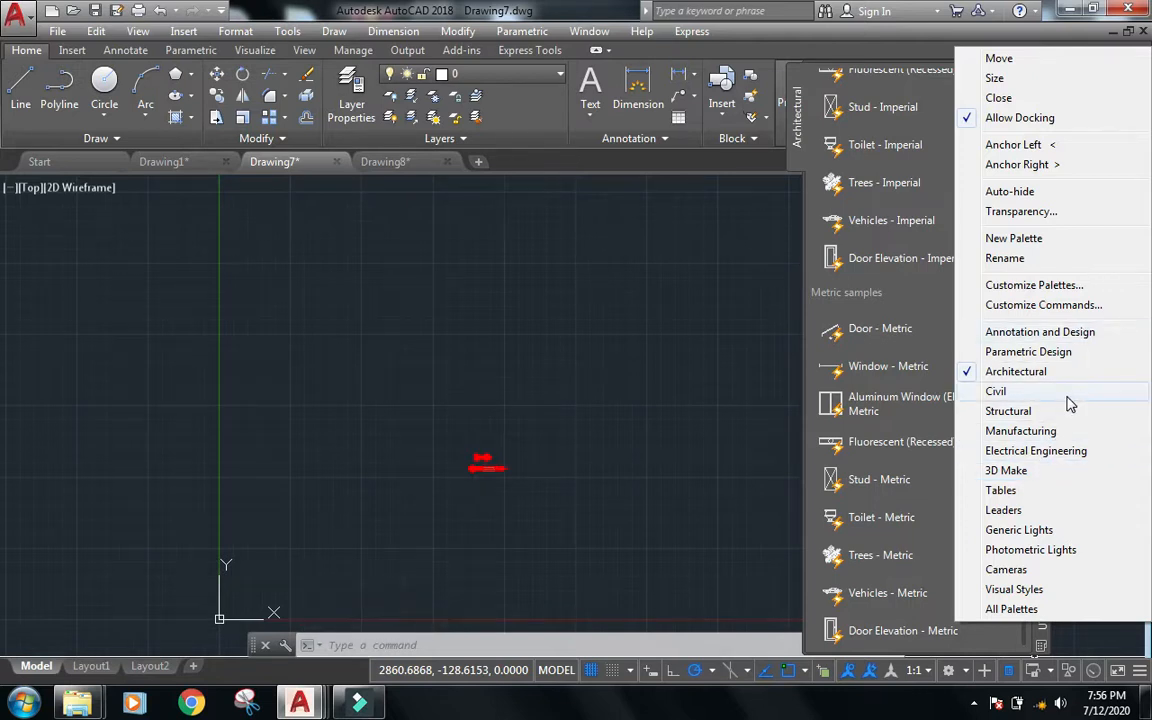
left_click(1020, 286)
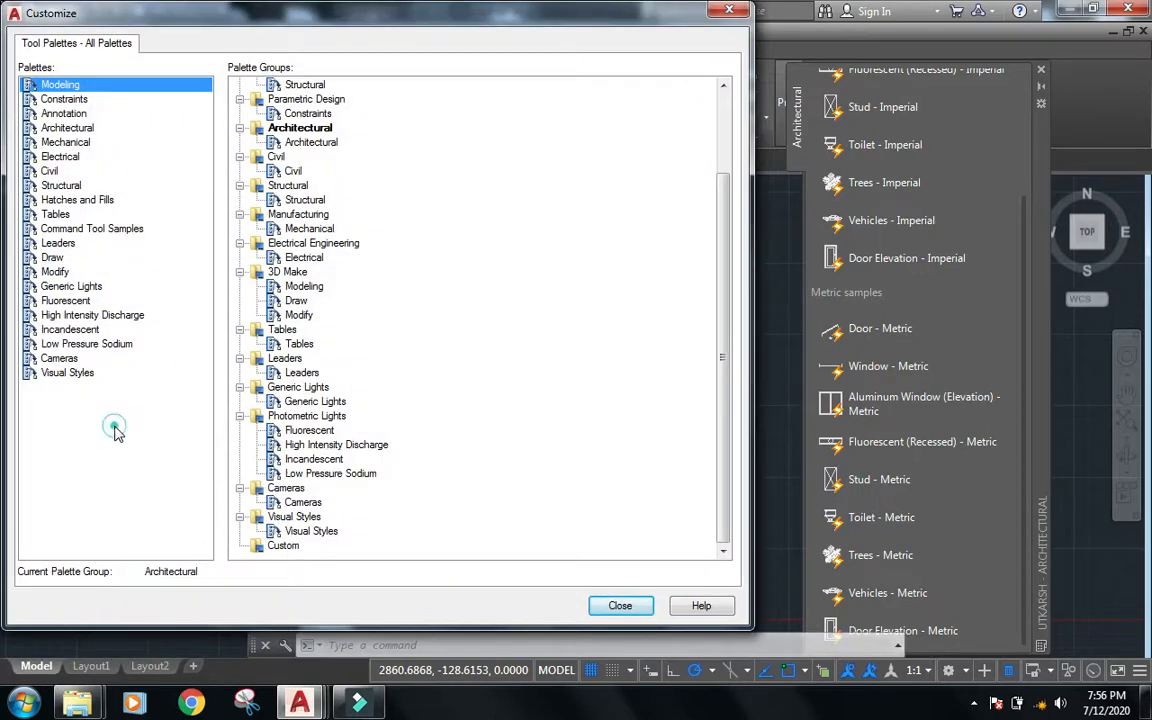
right_click(117, 440)
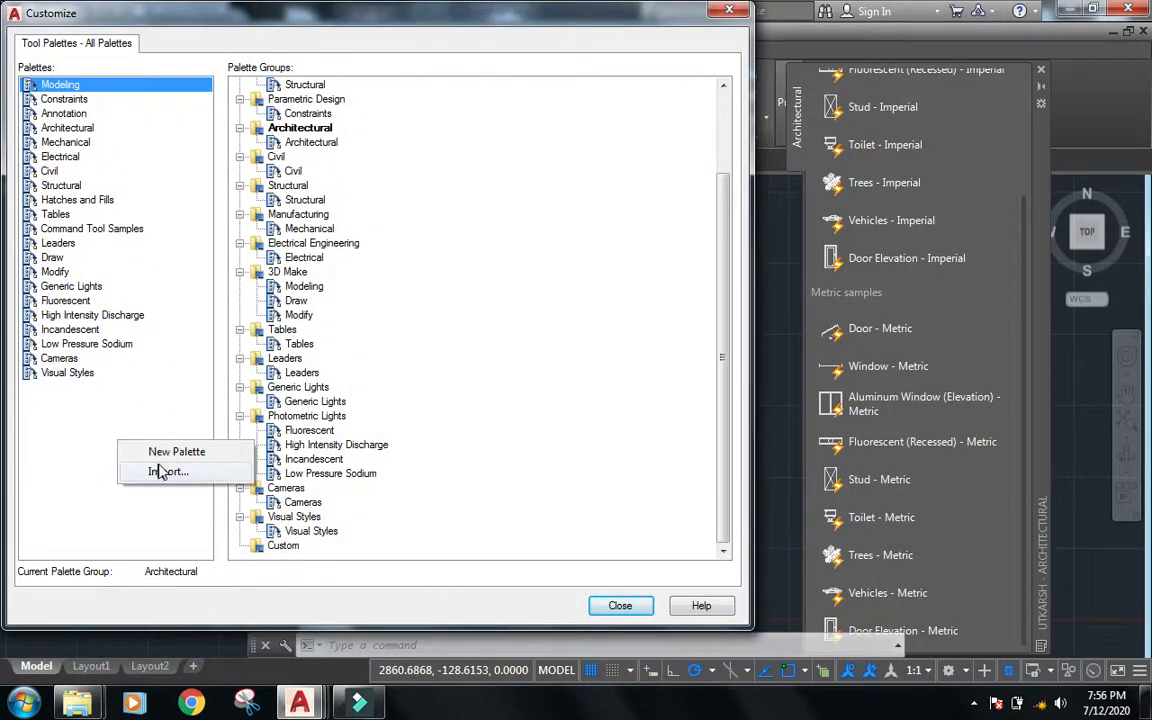
left_click(170, 472)
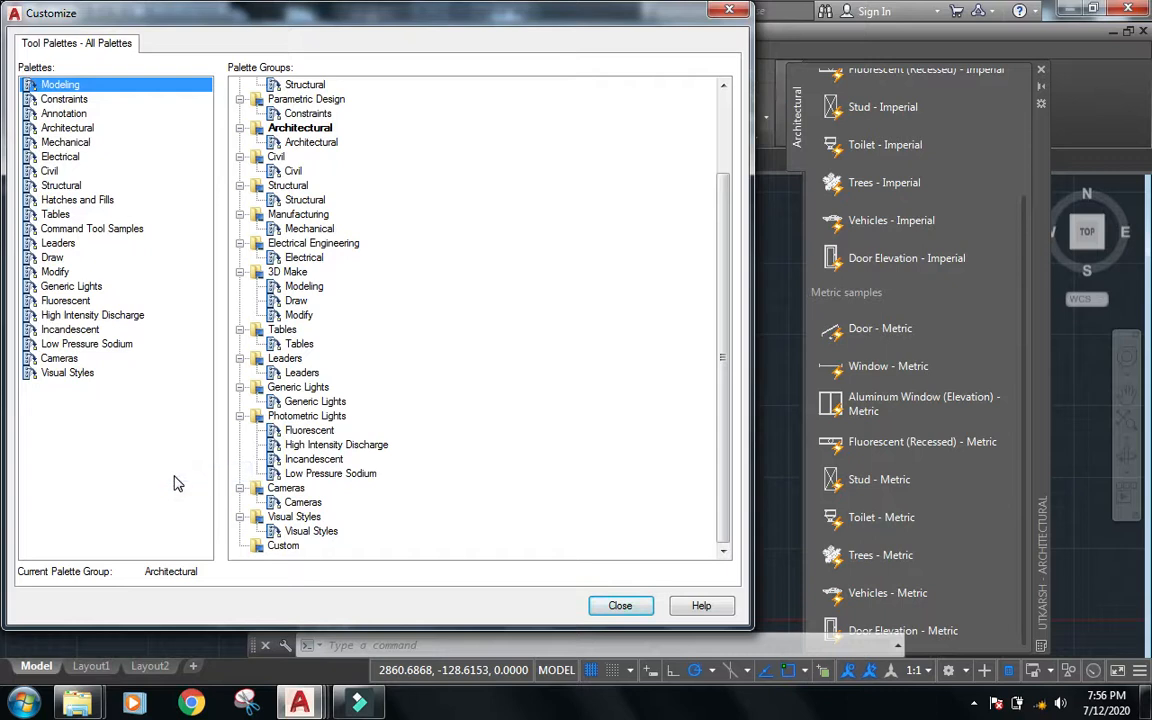
left_click(250, 233)
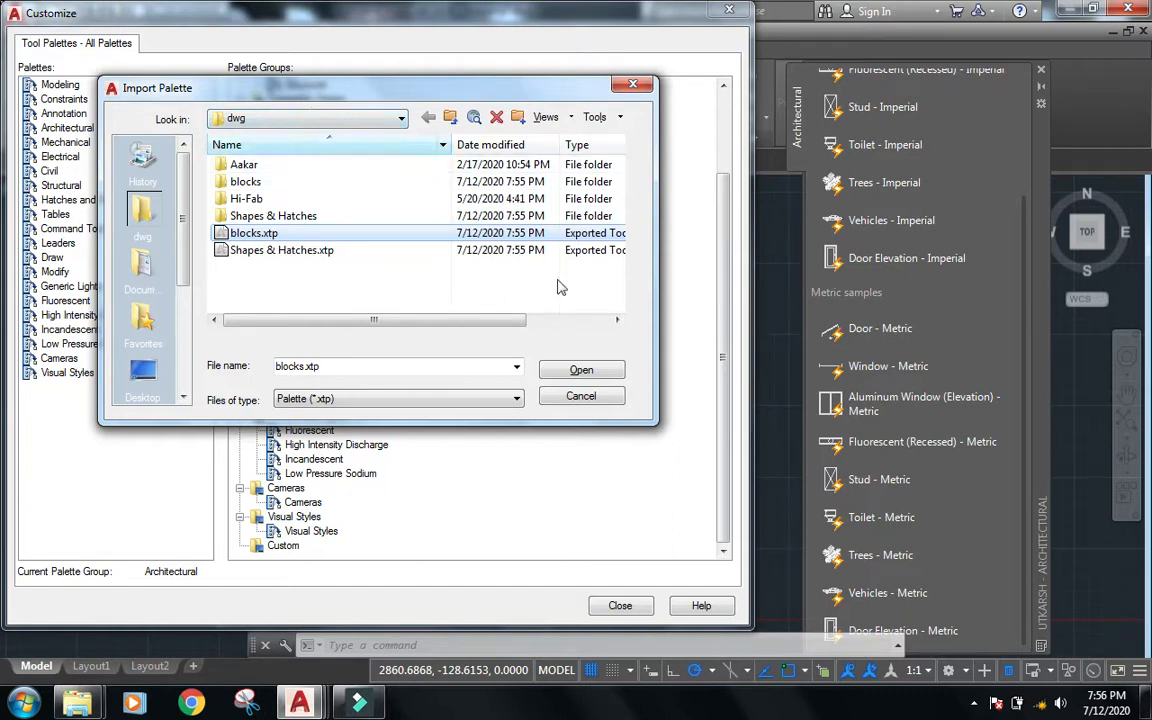
left_click(583, 371)
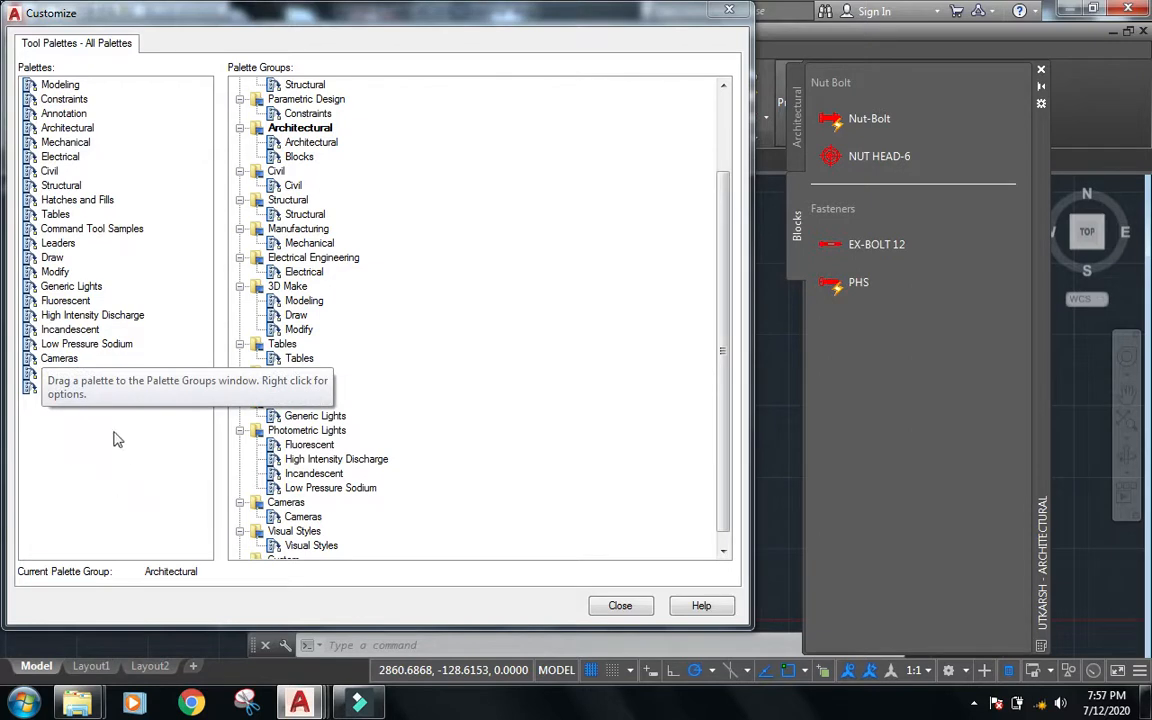
Import Shapes & Hatches.xtp from the dwg folder, then close the customization dialog and the tool palettes.
left_click(58, 359)
left_click(64, 388)
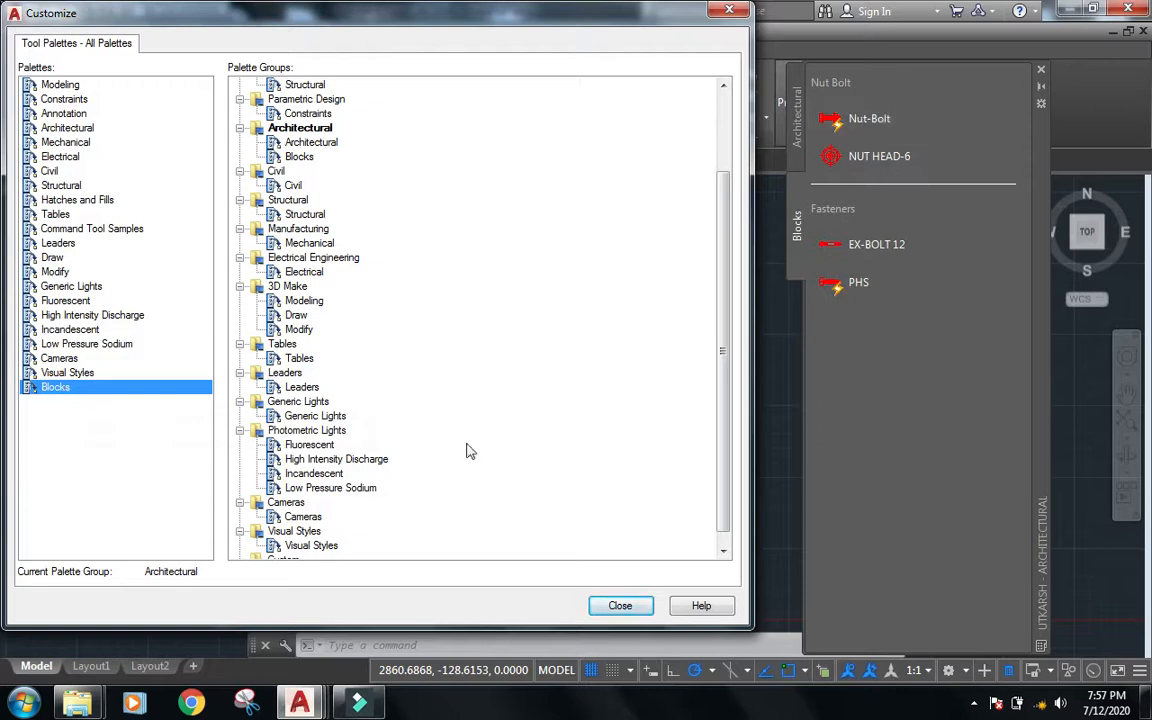
right_click(72, 432)
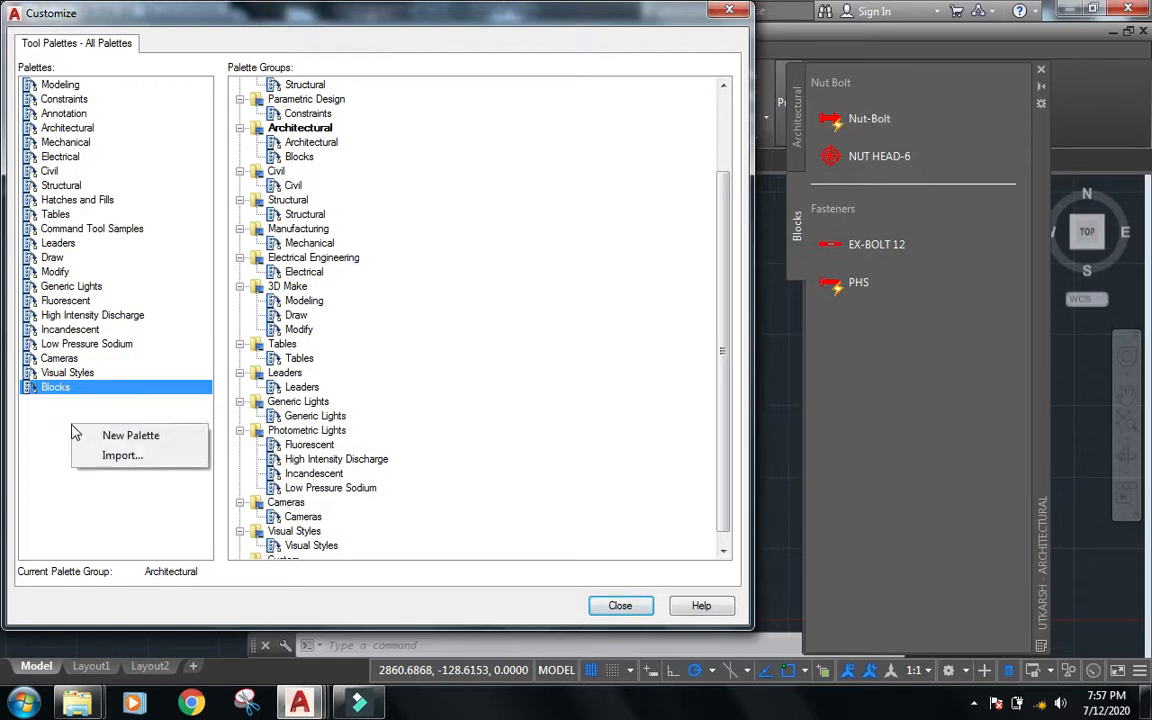
left_click(122, 456)
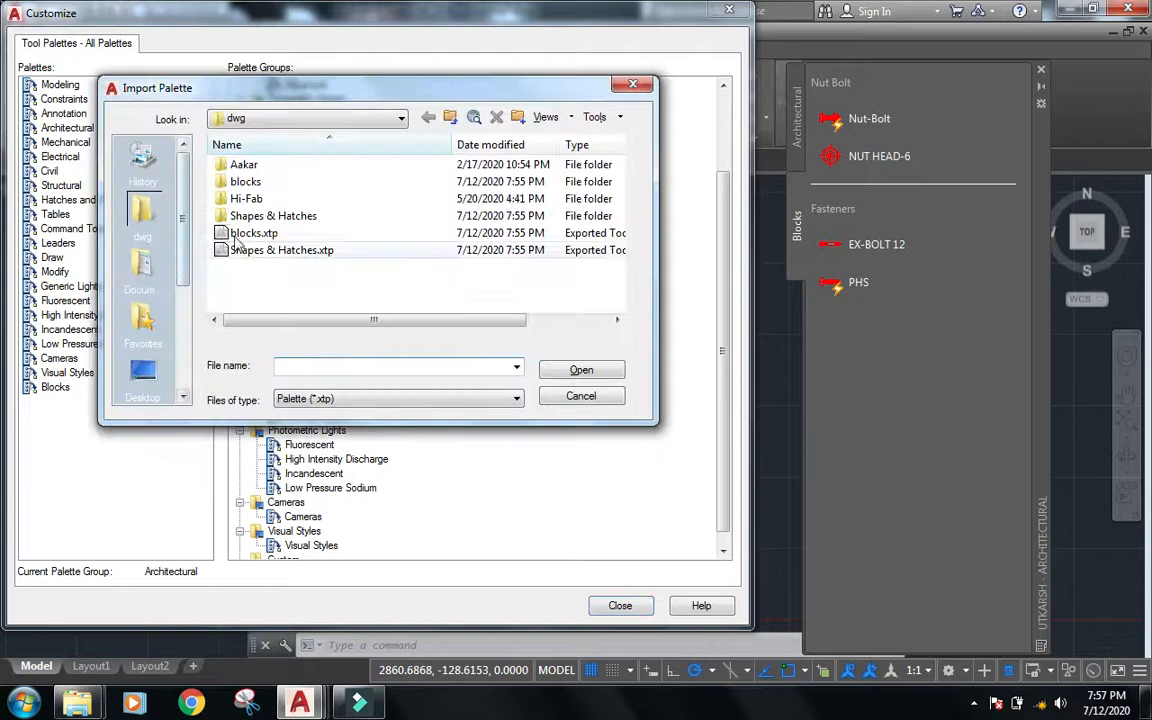
left_click(257, 250)
left_click(578, 370)
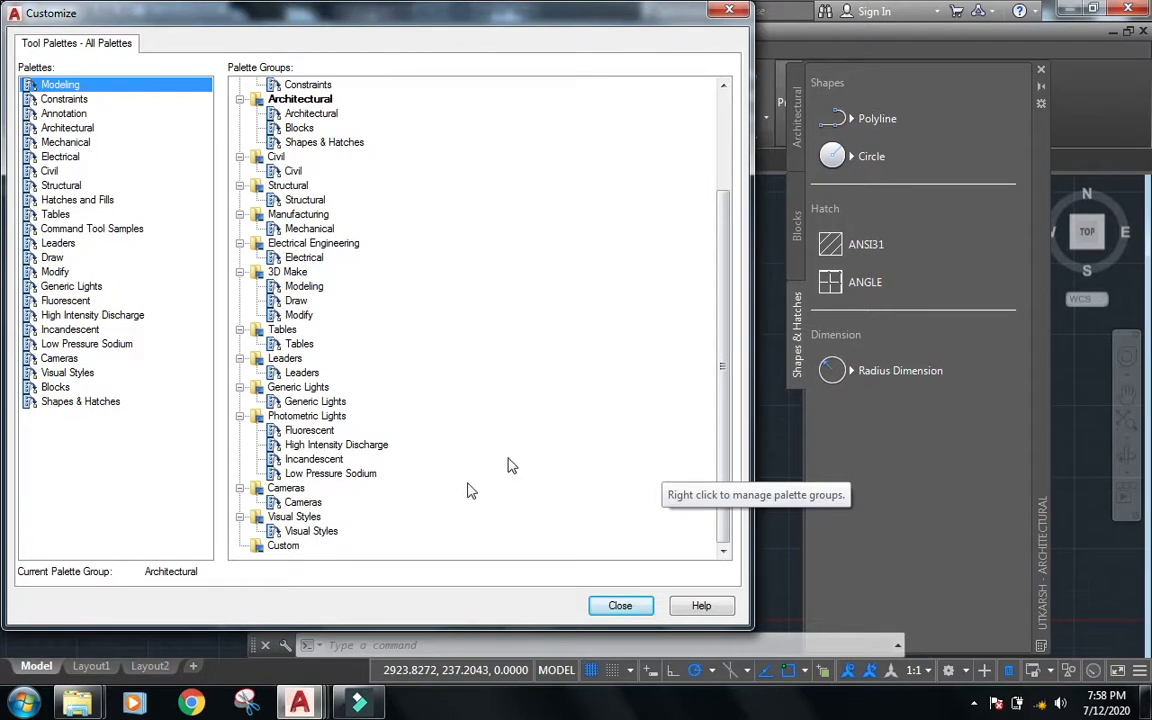
left_click(620, 605)
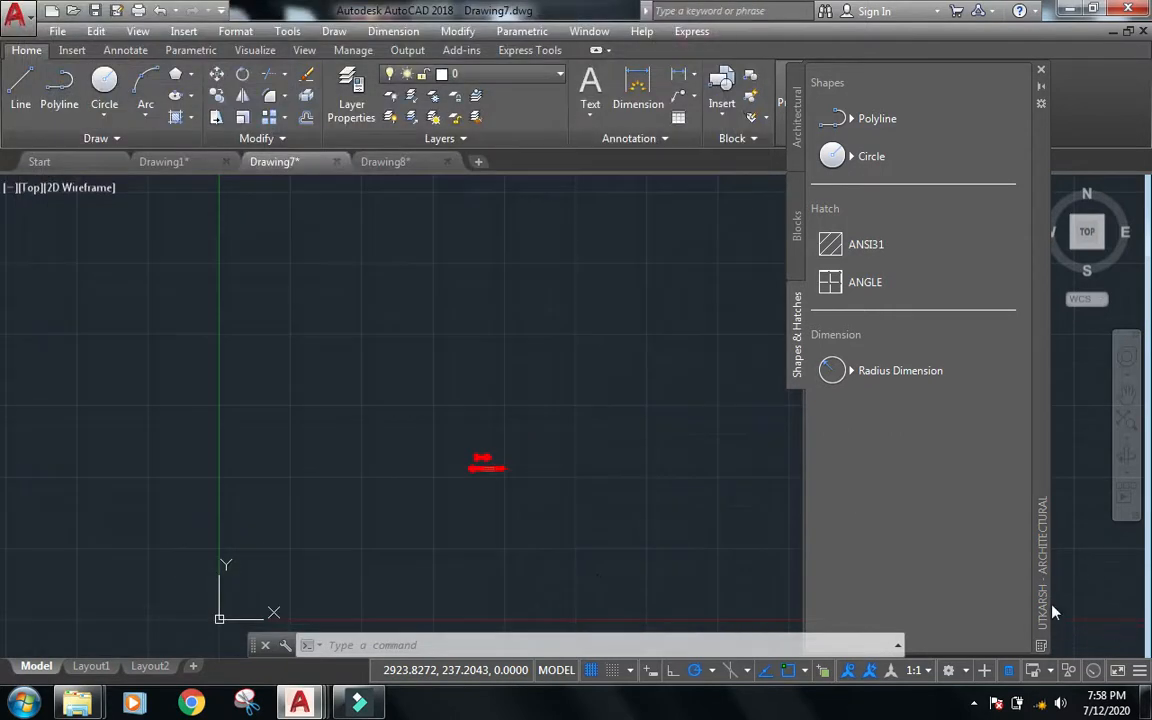
left_click(1041, 74)
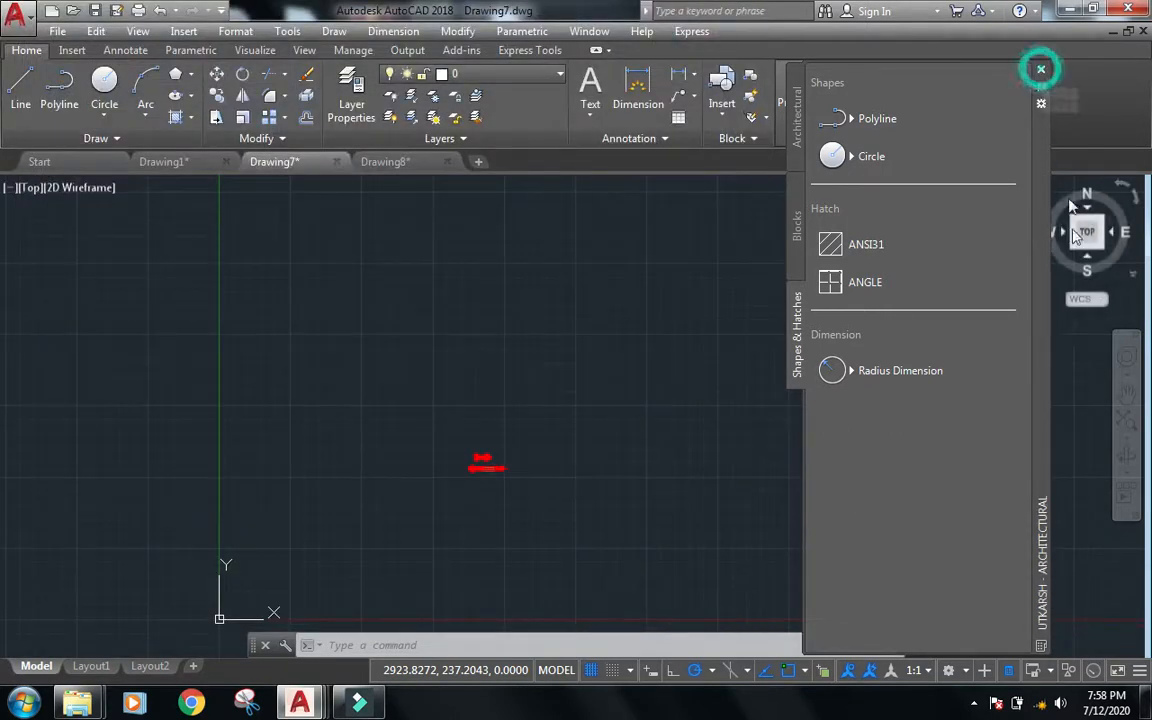
Switch to Drawing1 and look over the blocks placed in it.
scroll(515, 468, "up", 3)
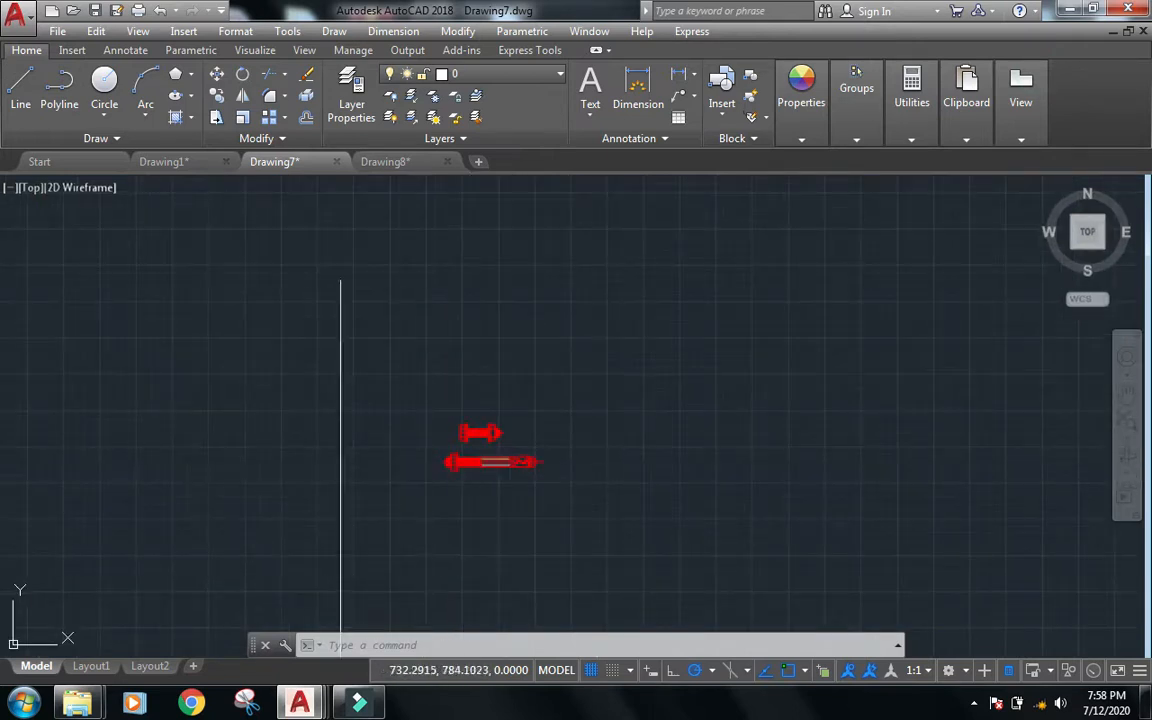
left_click(167, 162)
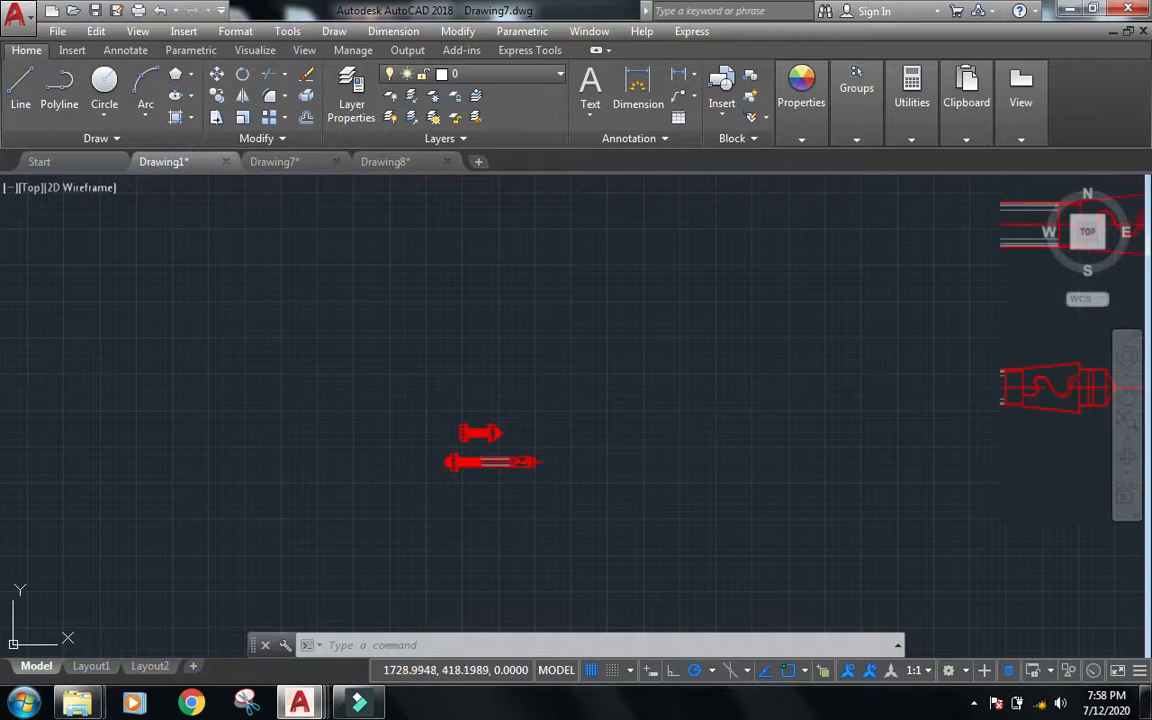
scroll(385, 484, "down", 5)
scroll(385, 484, "up", 3)
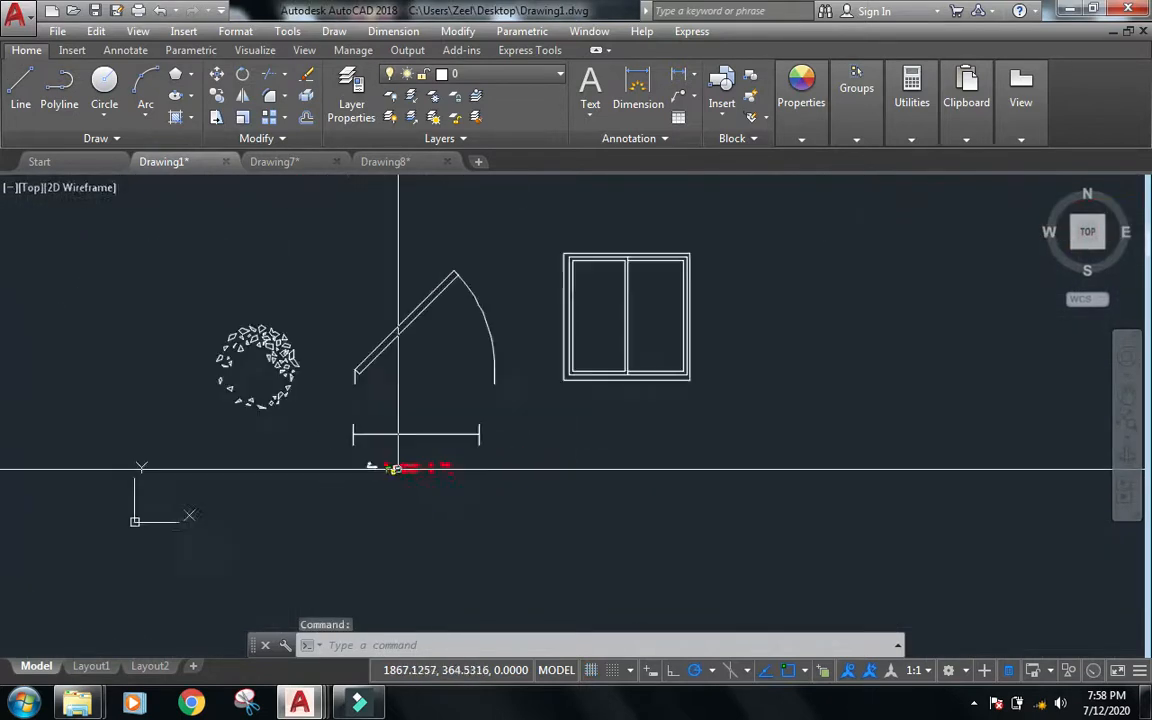